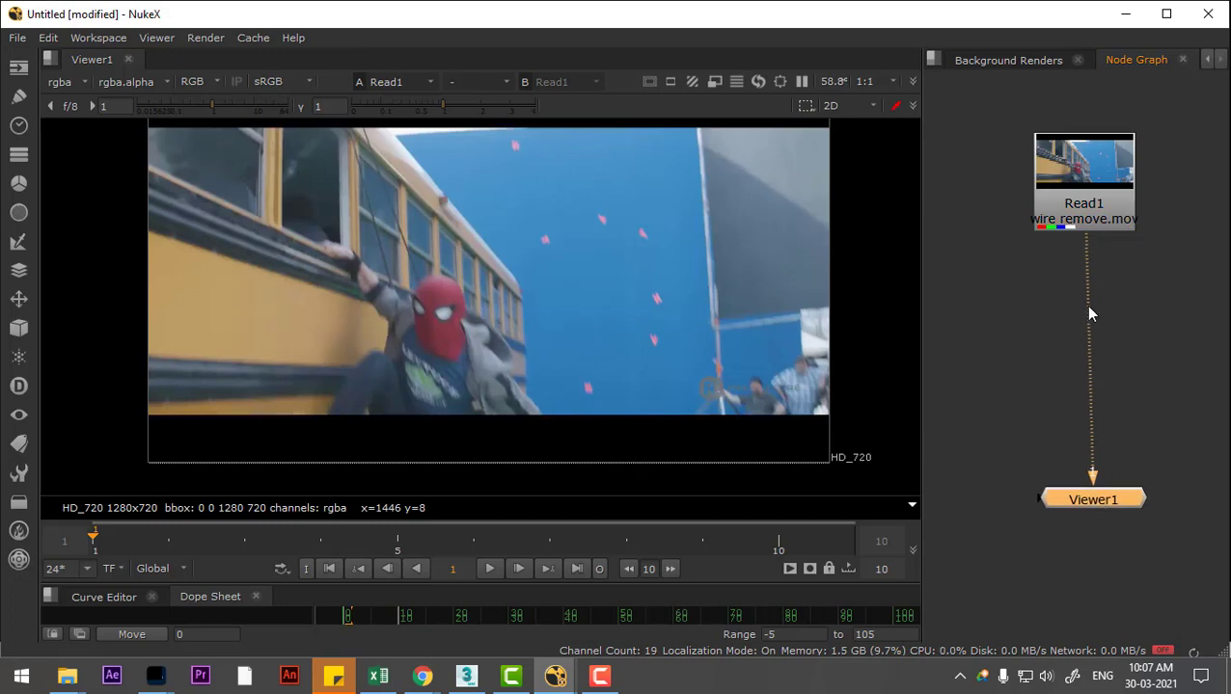
# Step: Play the bus stunt clip to review the wires, stop playback and return to frame 1
pyautogui.moveTo(1088, 206); pyautogui.dragTo(1090, 221)
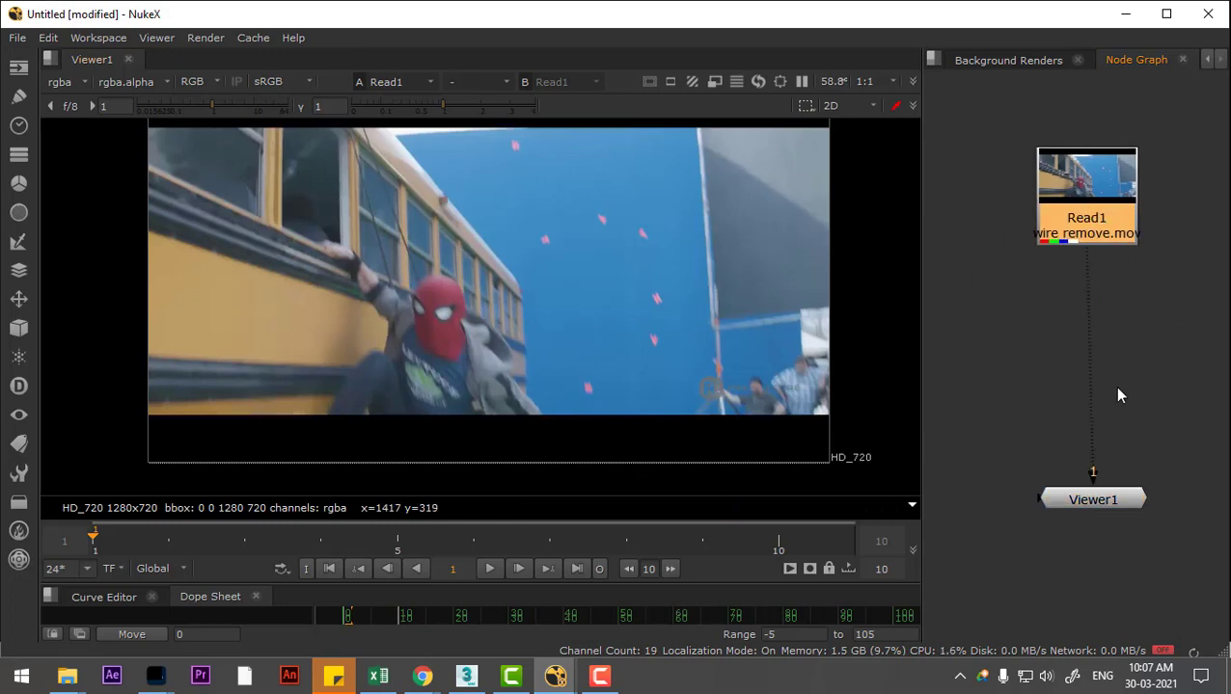
pyautogui.click(489, 569)
pyautogui.scroll(-2, 606, 334)
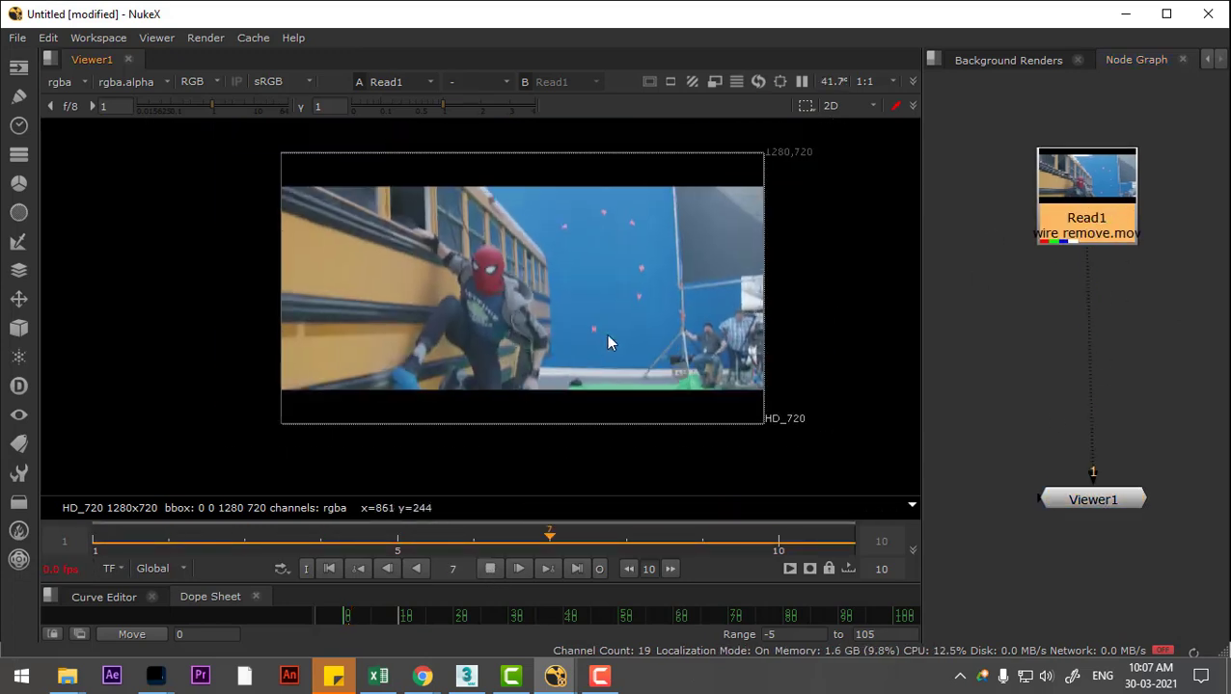
pyautogui.click(489, 569)
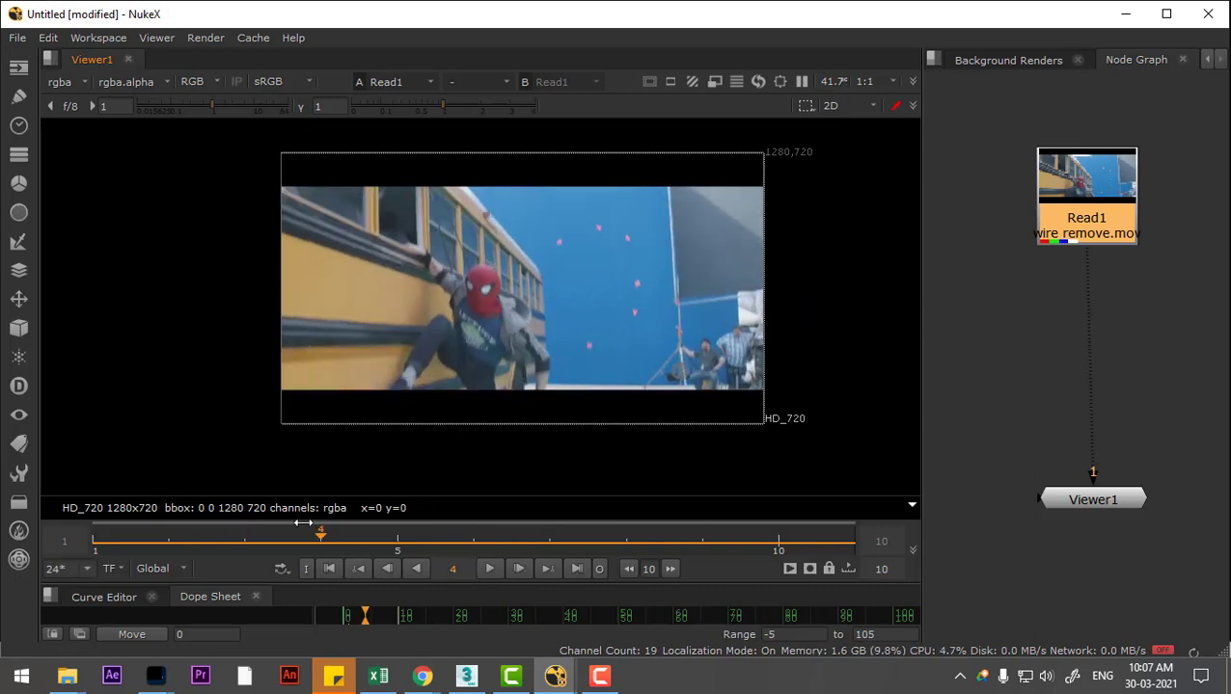
pyautogui.click(110, 542)
pyautogui.scroll(4, 572, 291)
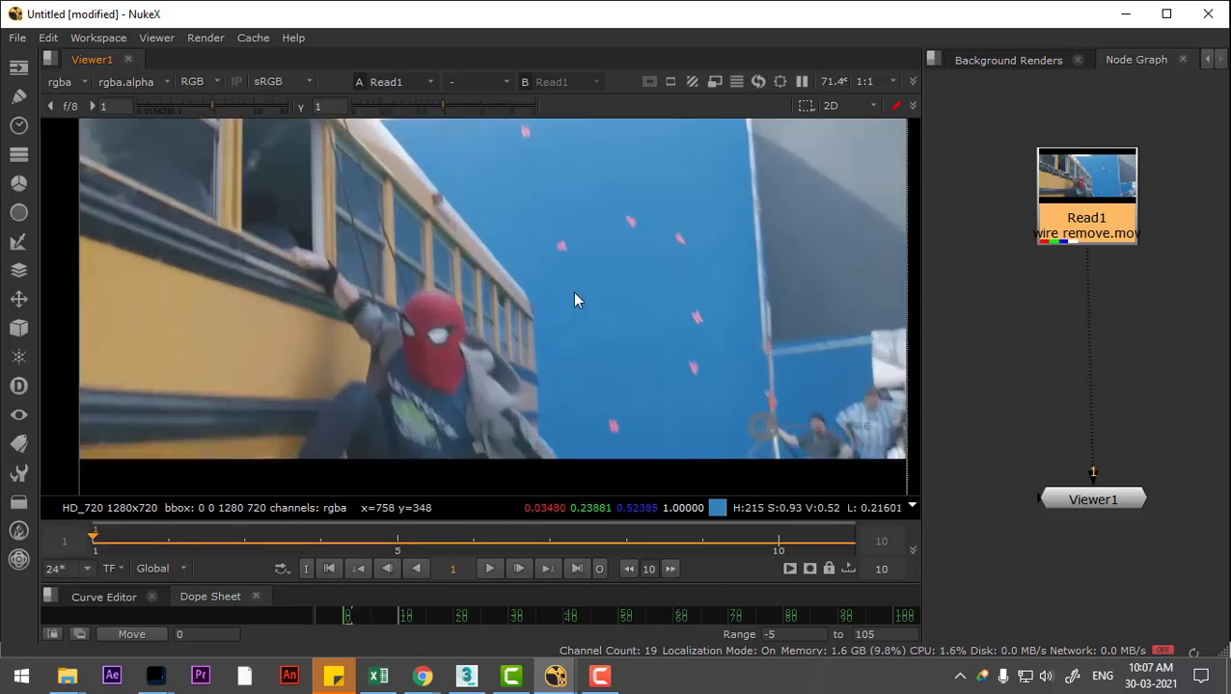
pyautogui.scroll(3, 1110, 384)
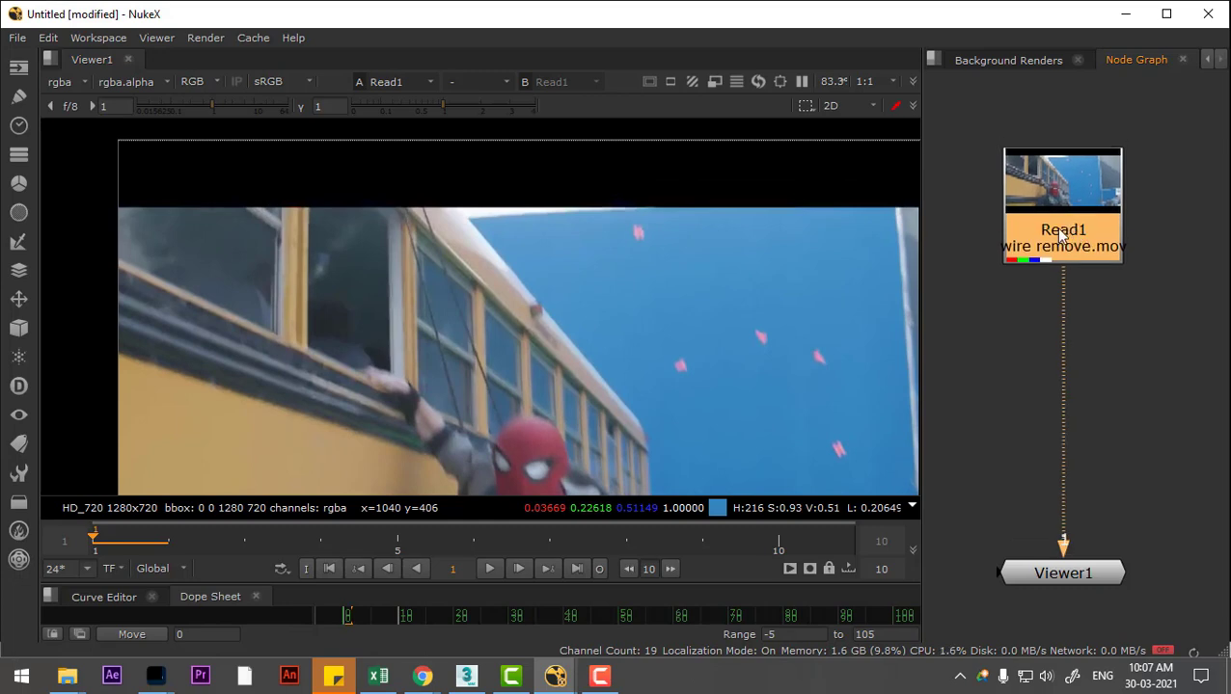
# Step: Add a RotoPaint node between Read1 and Viewer1, space it below Read1, and open its properties in a widened pane
pyautogui.press('p')
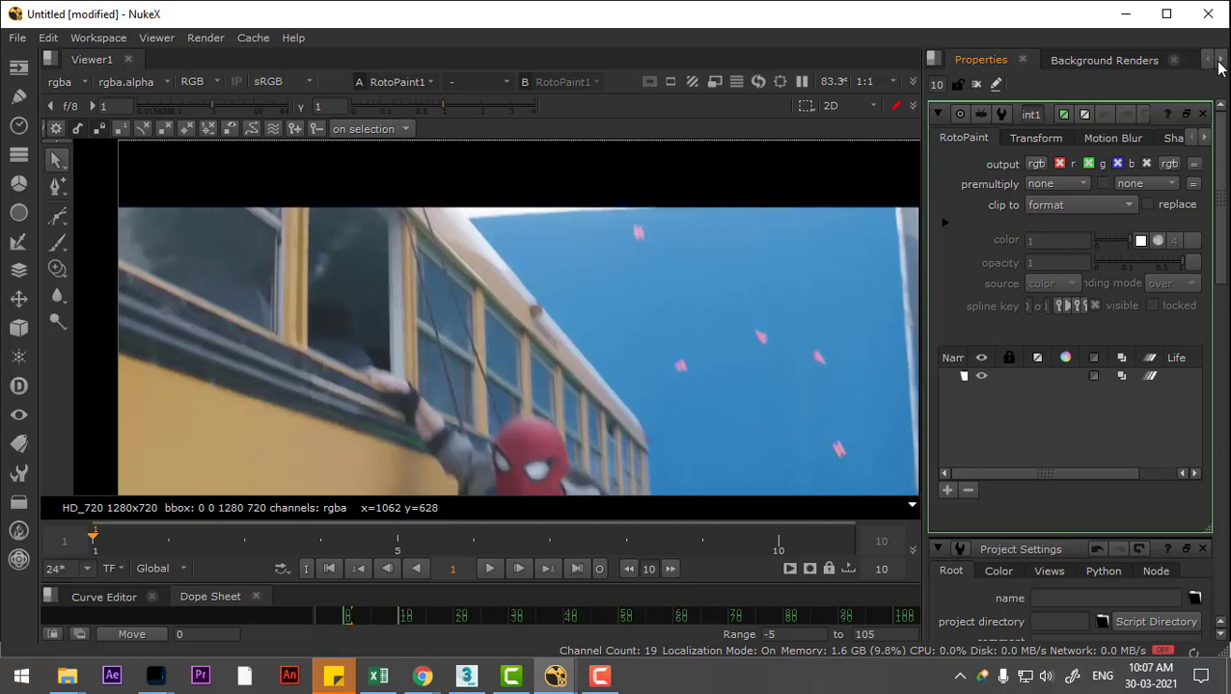
pyautogui.moveTo(926, 181); pyautogui.dragTo(849, 184)
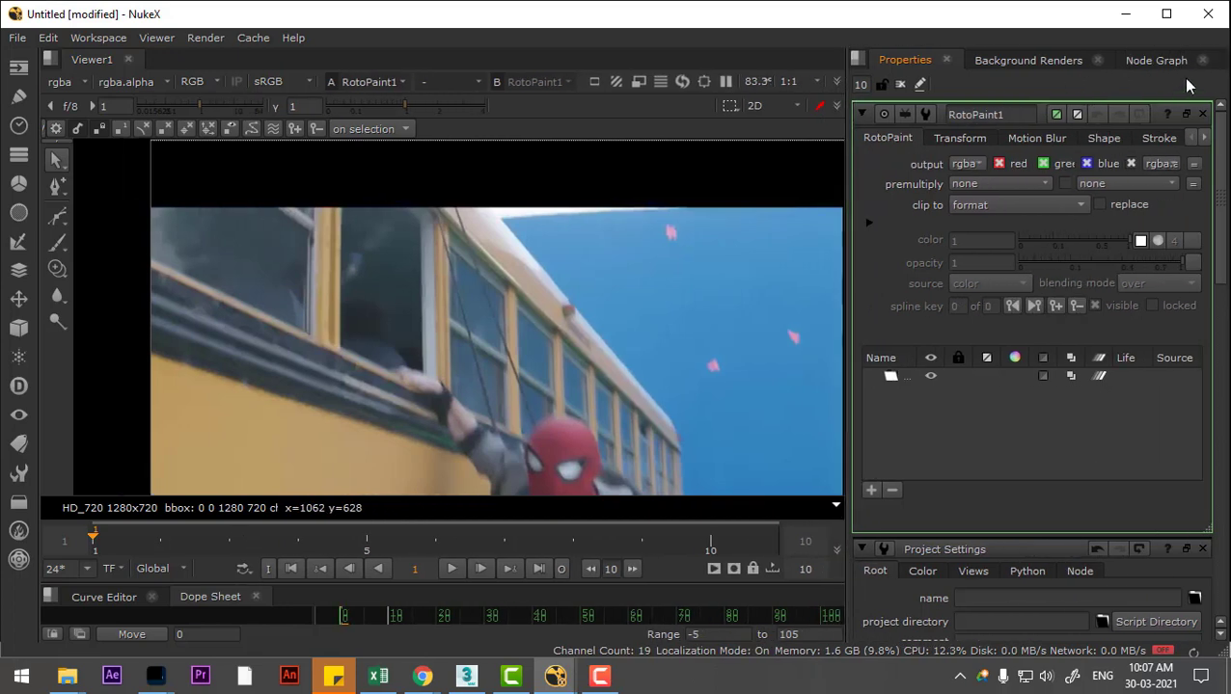
pyautogui.click(1157, 59)
pyautogui.click(1045, 305)
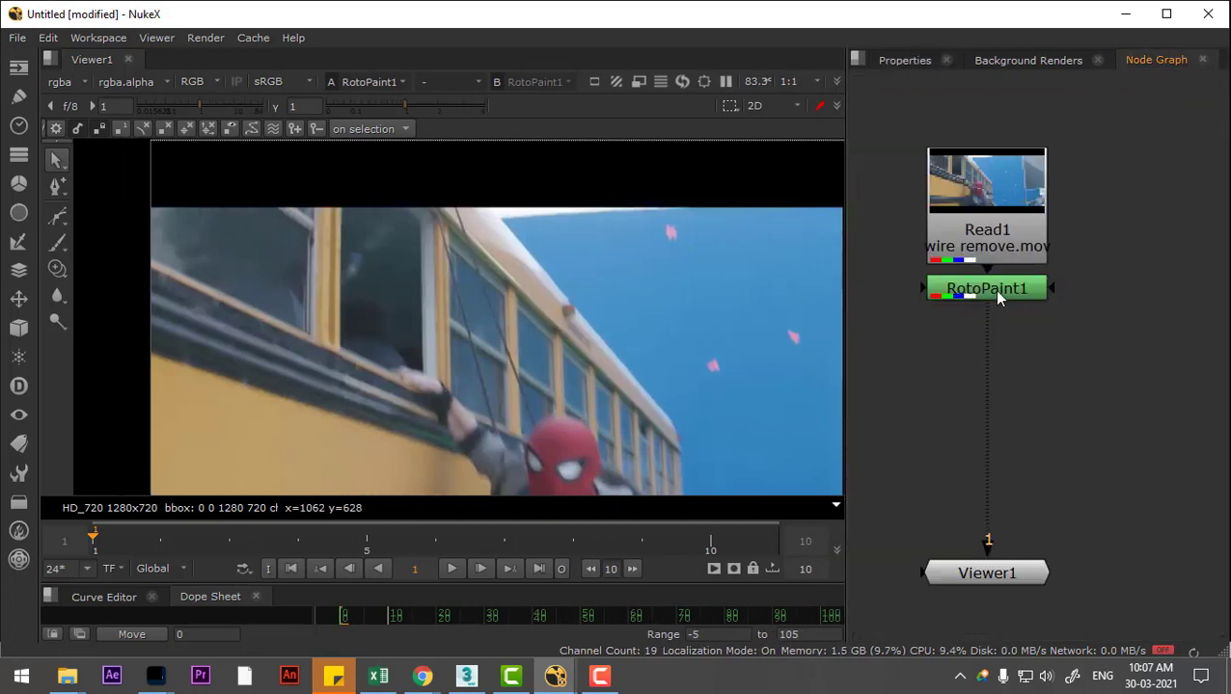
pyautogui.moveTo(999, 297); pyautogui.dragTo(999, 330)
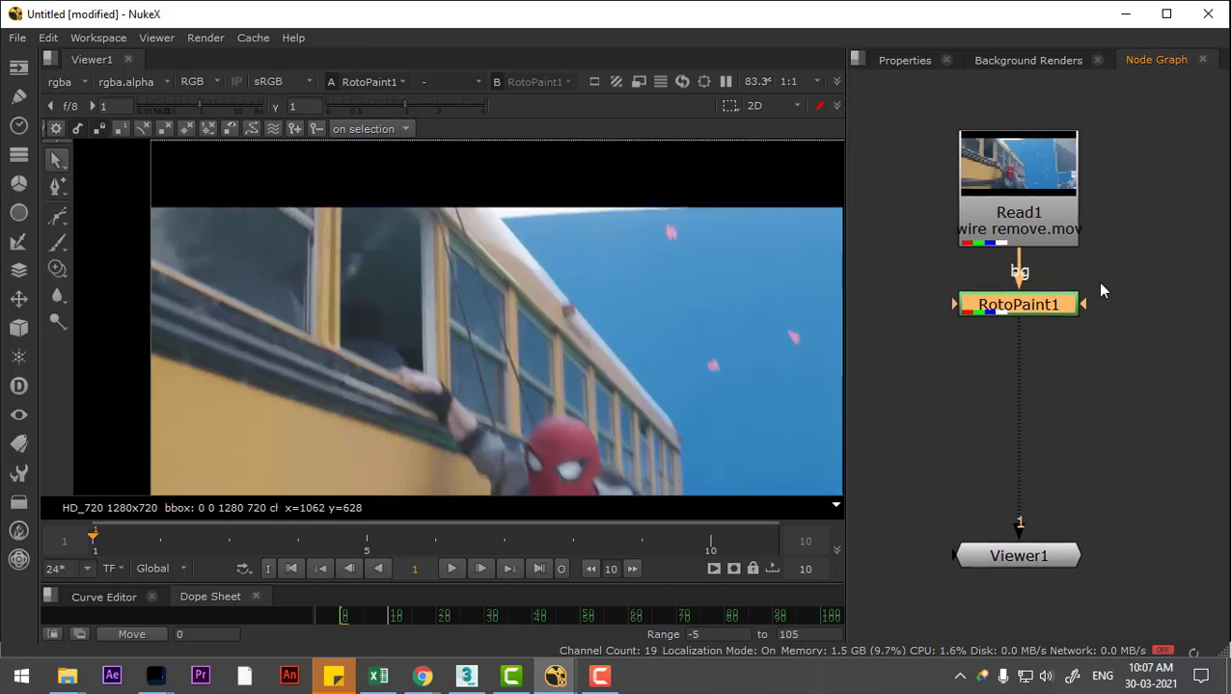
pyautogui.doubleClick(1006, 306)
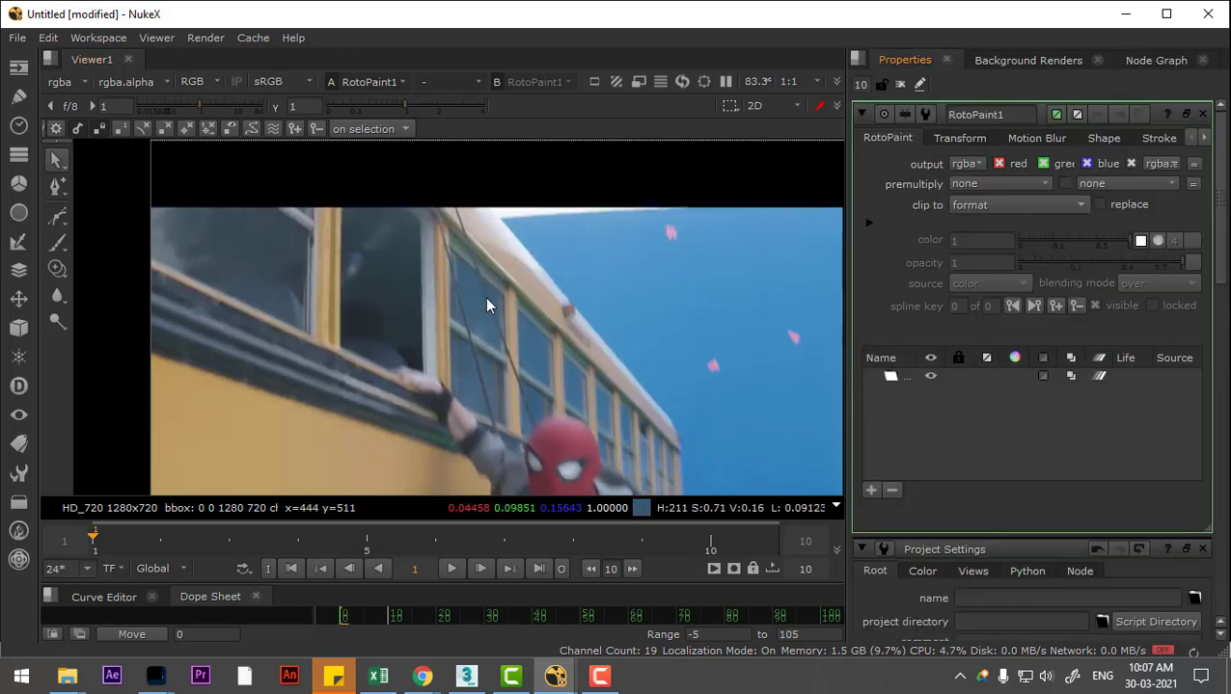
# Step: Activate the Clone tool, offset its source to the clean roof beside the wire, and reduce the brush size to about 9.1
pyautogui.scroll(1, 484, 297)
pyautogui.scroll(1, 484, 298)
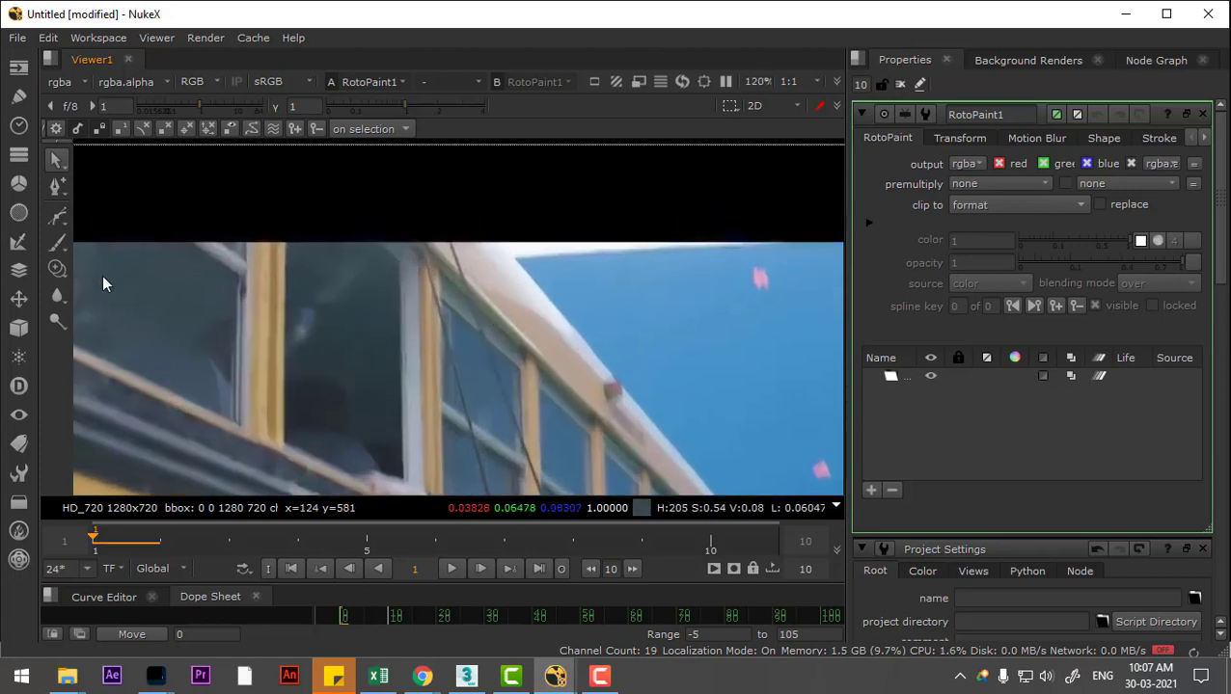
pyautogui.click(54, 269)
pyautogui.scroll(5, 473, 282)
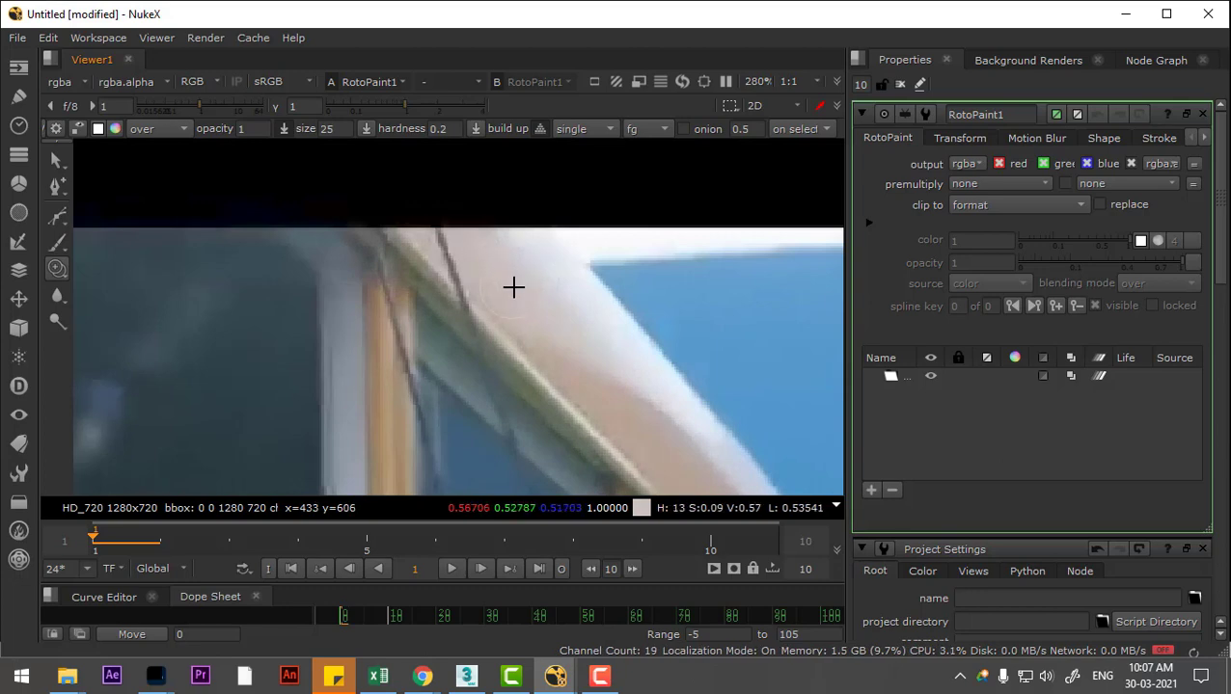
pyautogui.moveTo(482, 288)
pyautogui.mouseDown()
pyautogui.moveTo(415, 263)
pyautogui.moveTo(427, 260)
pyautogui.mouseUp()
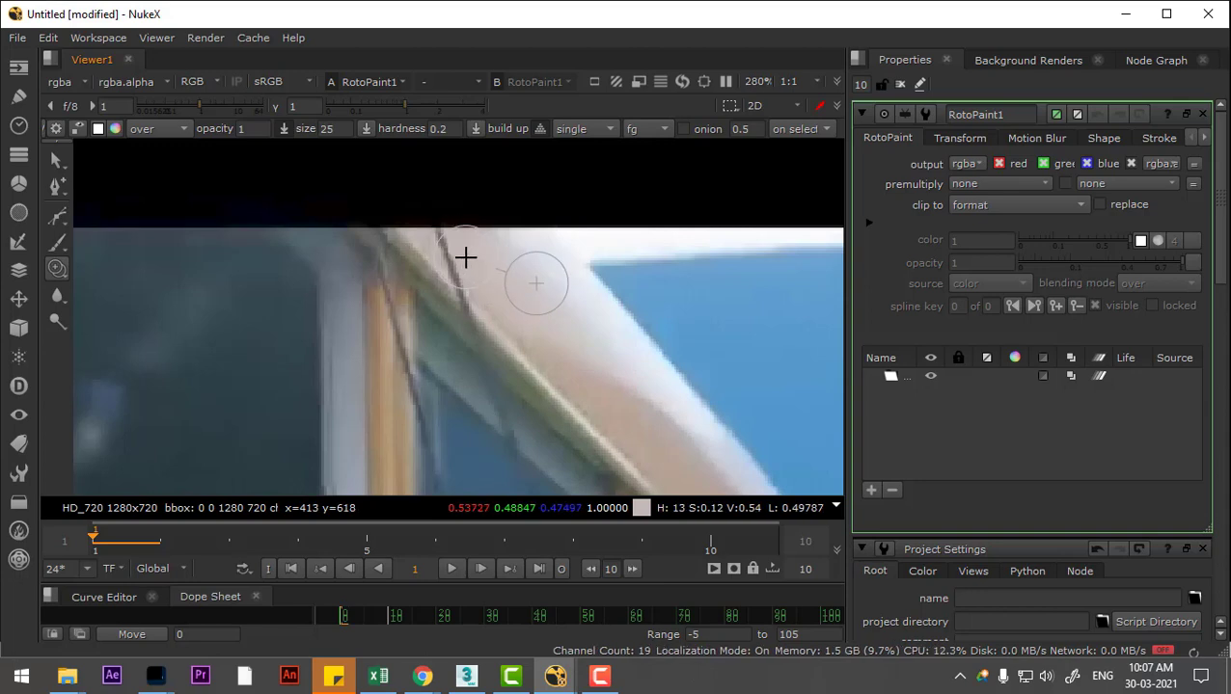
pyautogui.moveTo(473, 271)
pyautogui.mouseDown()
pyautogui.moveTo(437, 275)
pyautogui.moveTo(511, 264)
pyautogui.moveTo(440, 277)
pyautogui.mouseUp()
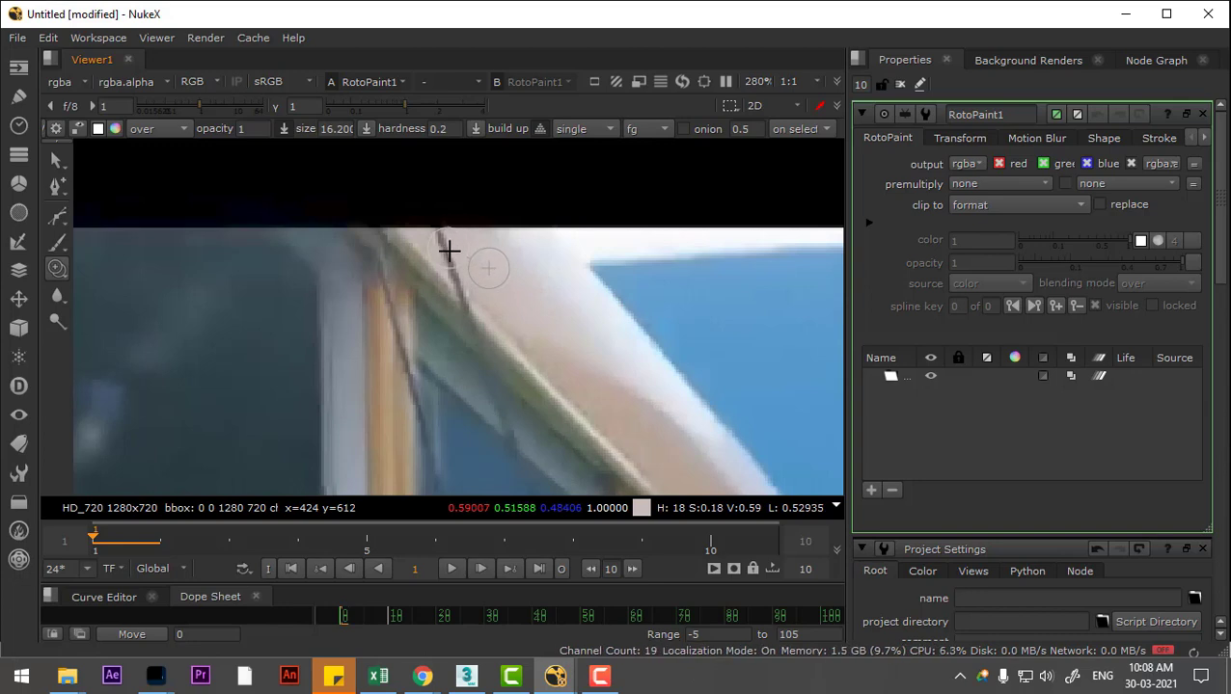
pyautogui.scroll(4, 454, 253)
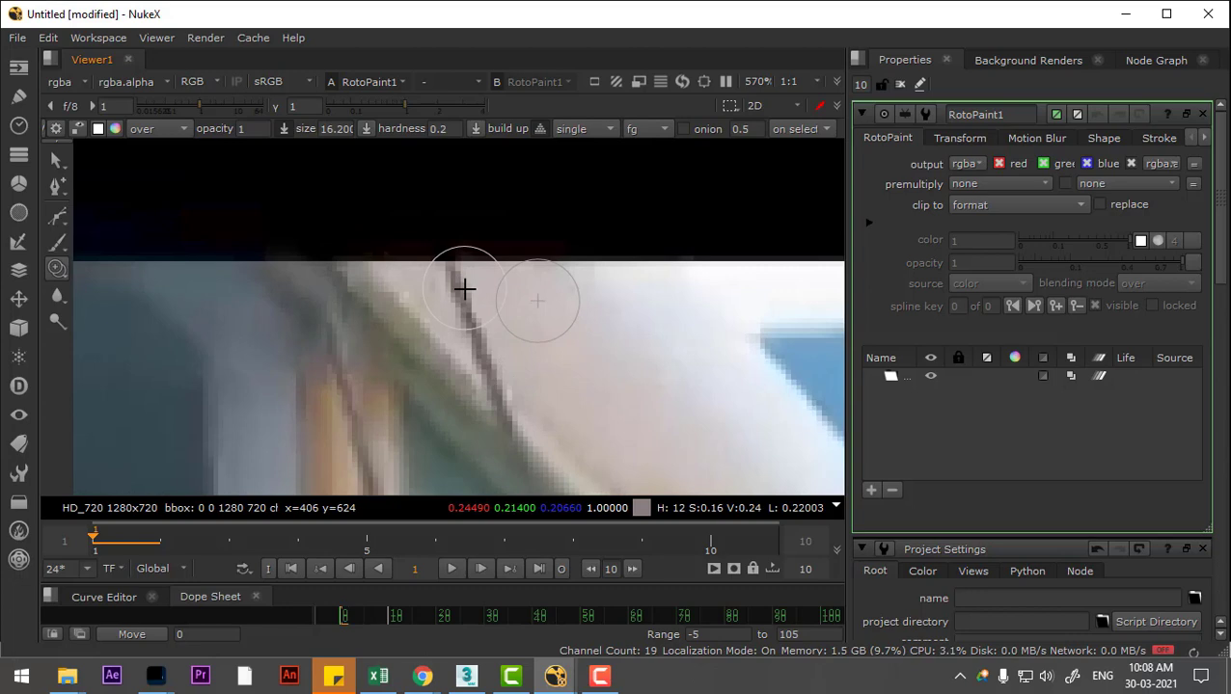
pyautogui.keyDown('shift'); pyautogui.moveTo(465, 290); pyautogui.dragTo(446, 298); pyautogui.keyUp('shift')
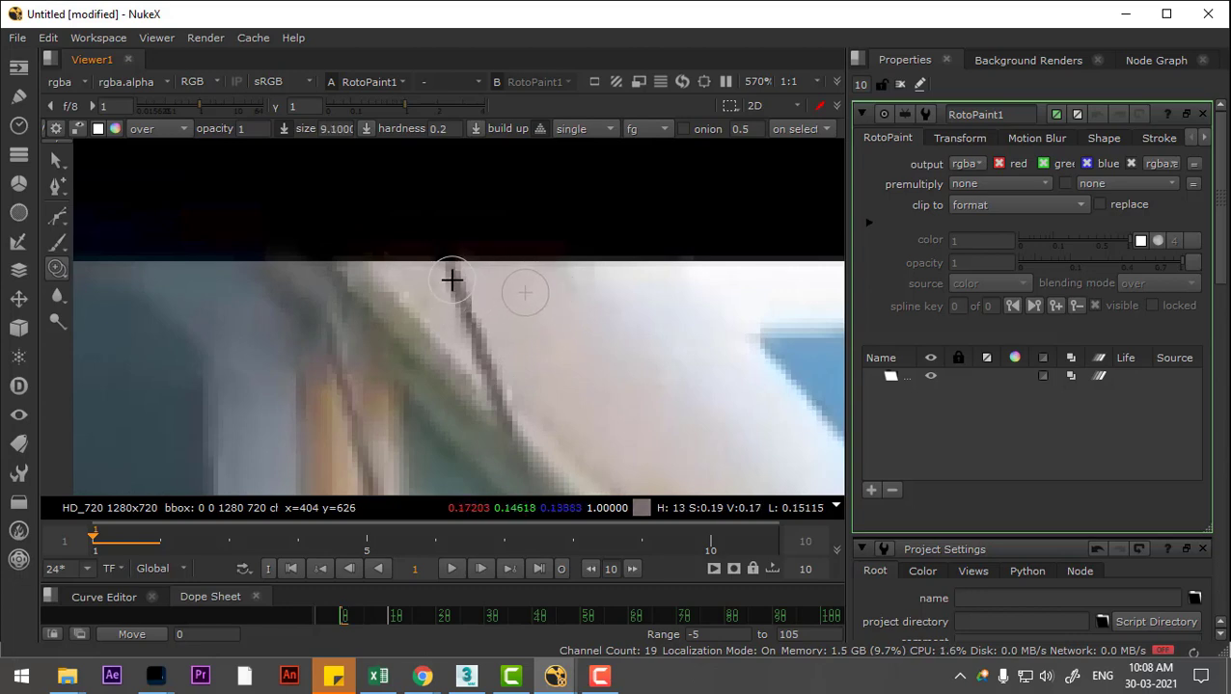
# Step: Clone clean roof surface over the uppermost part of the wire on the bus roof at frame 1
pyautogui.click(451, 277)
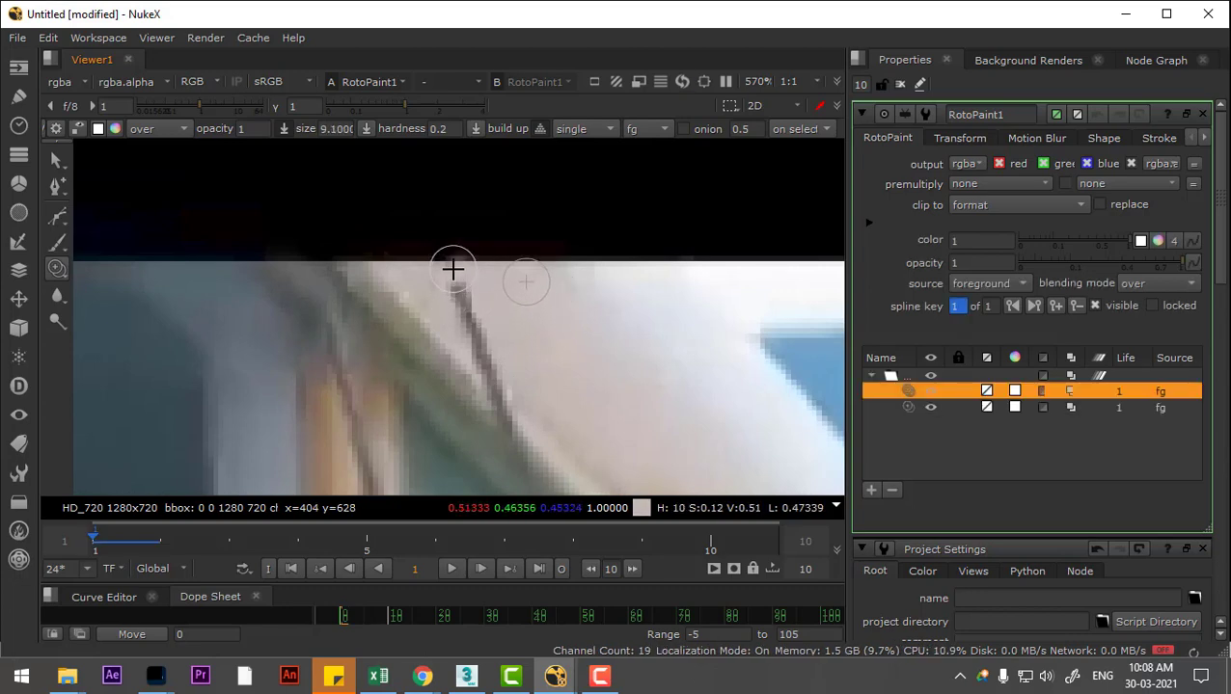
pyautogui.moveTo(454, 273); pyautogui.dragTo(465, 296)
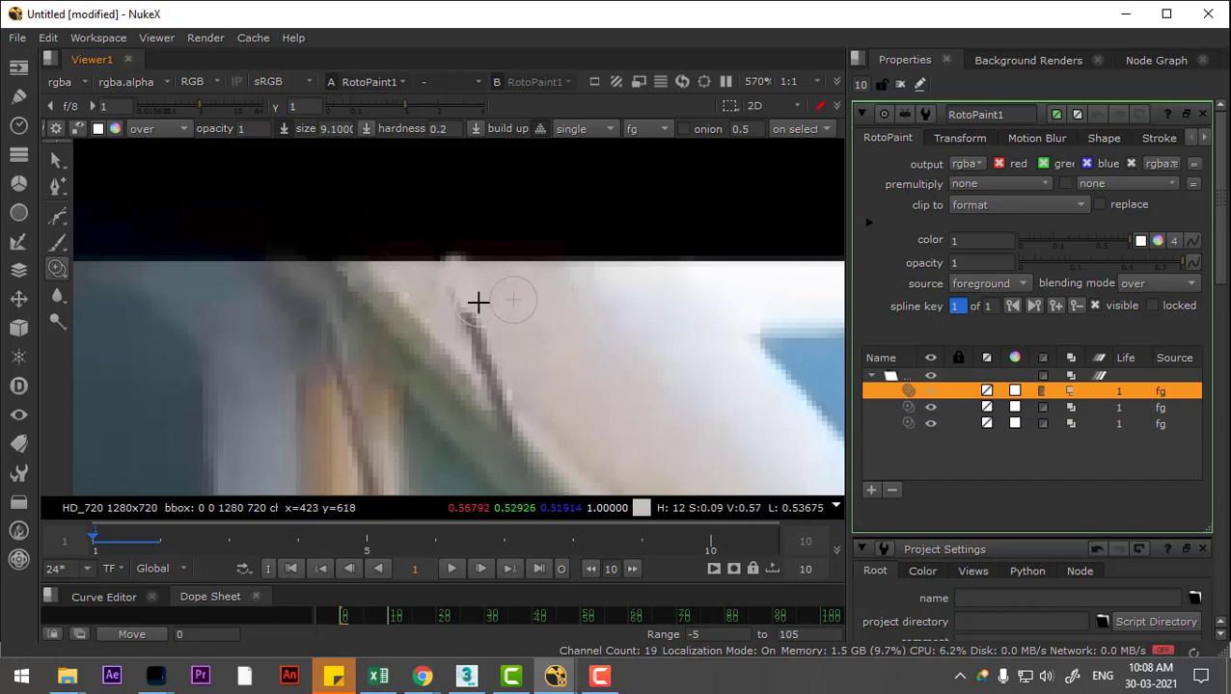
pyautogui.moveTo(460, 285); pyautogui.dragTo(494, 307)
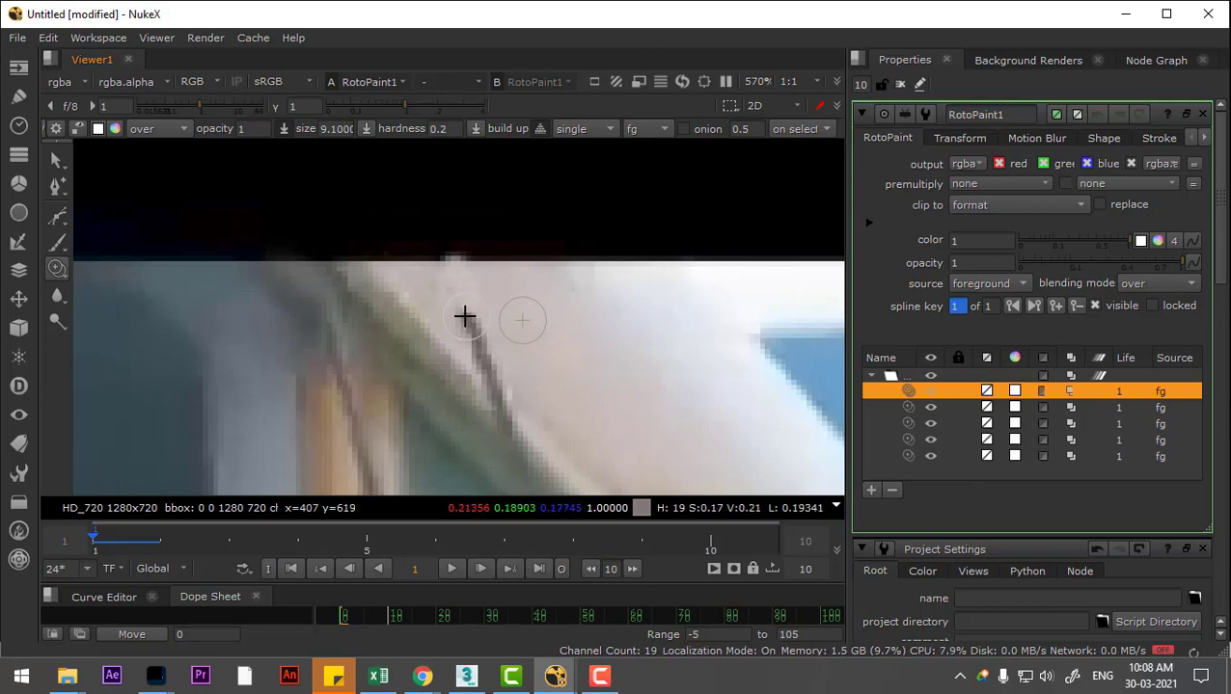
pyautogui.moveTo(473, 324); pyautogui.dragTo(478, 341)
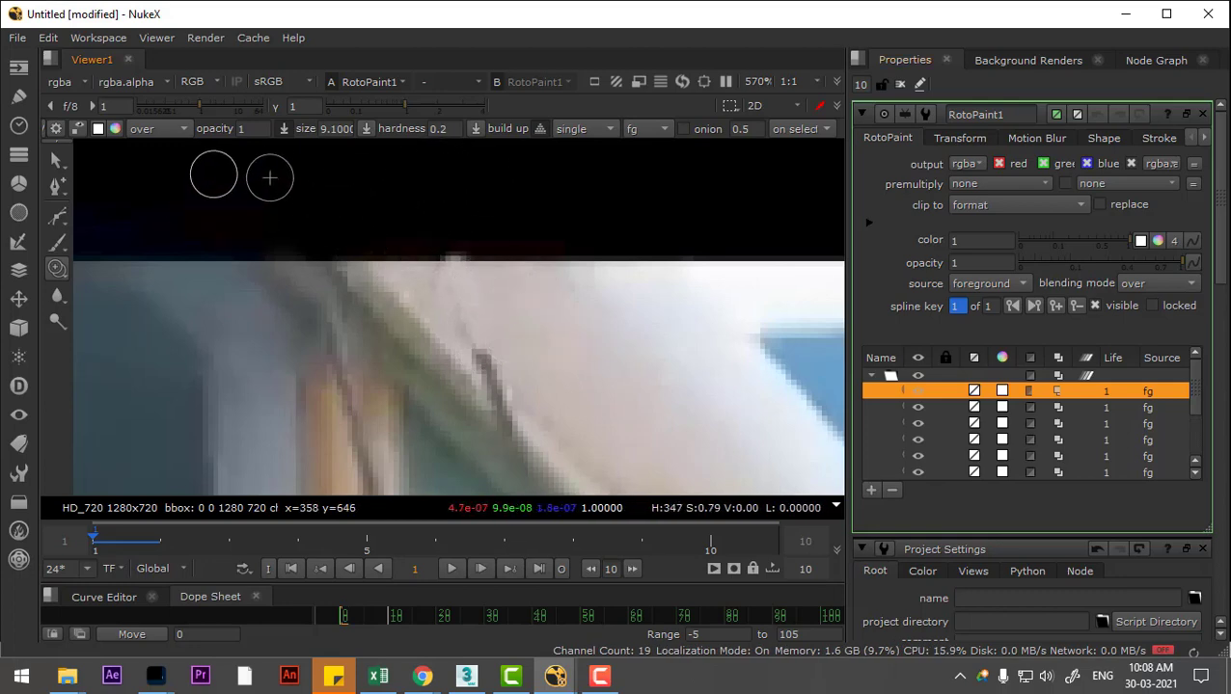
# Step: Set the clone opacity to 0.3 and clone over the wire where it meets the green roof trim
pyautogui.click(251, 129)
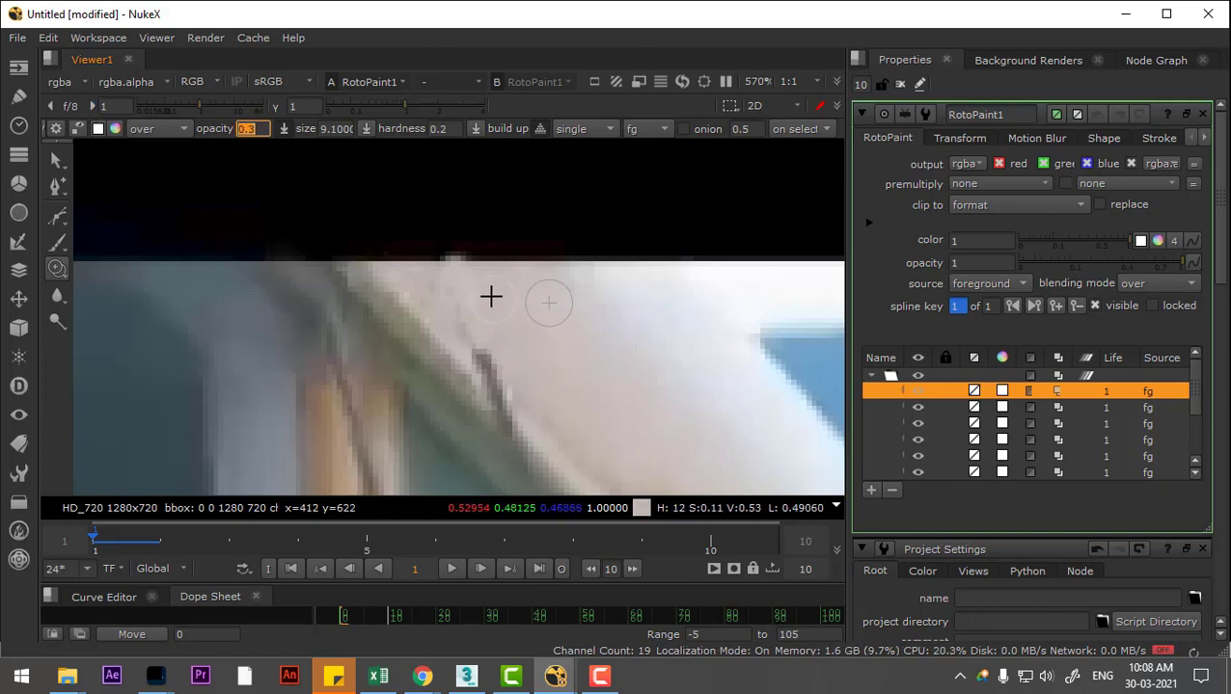
pyautogui.press('Return')
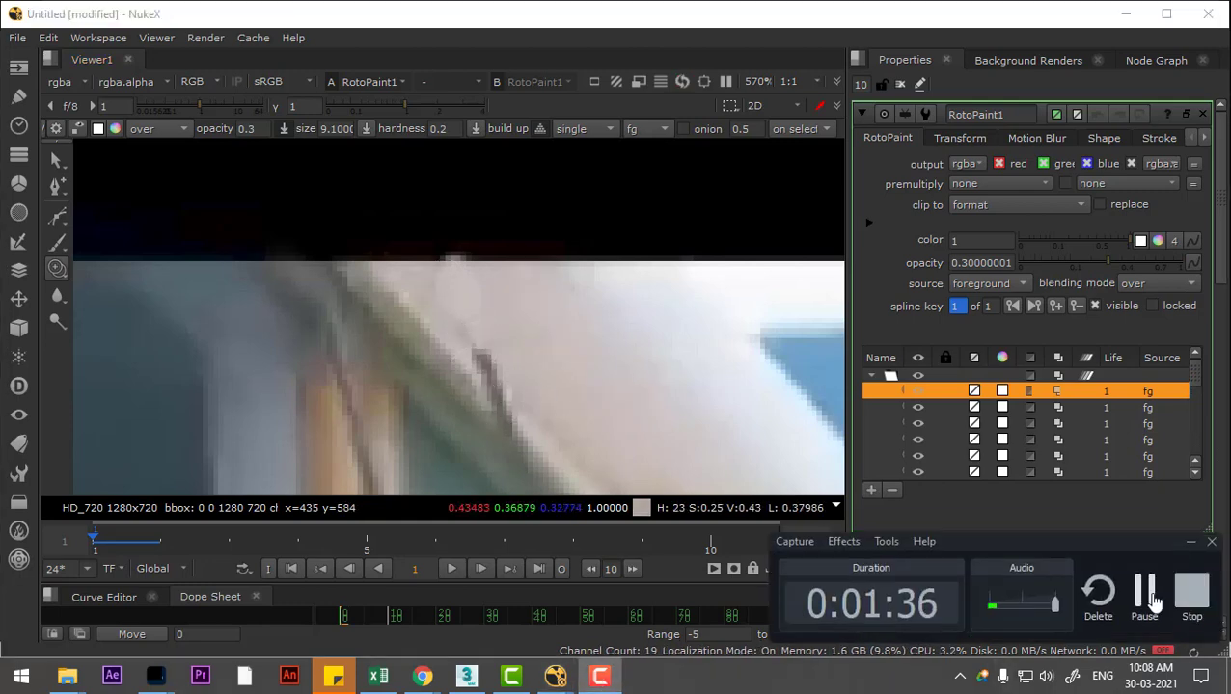
pyautogui.scroll(-2, 483, 386)
pyautogui.scroll(3, 484, 387)
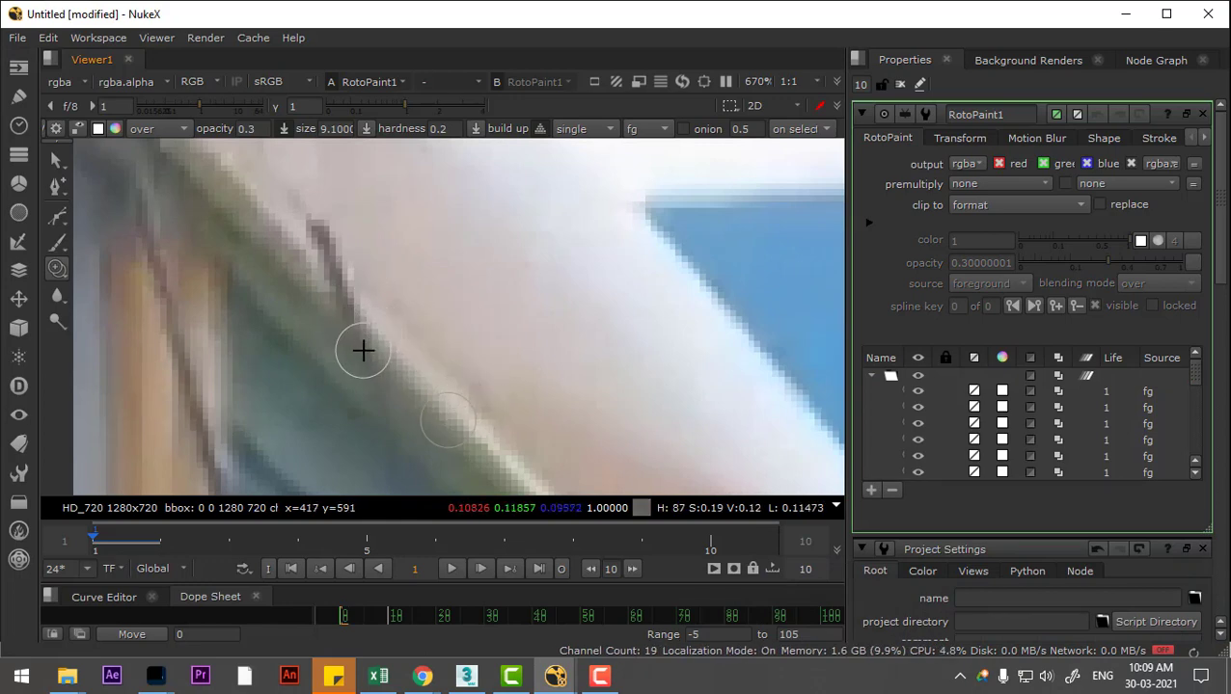
pyautogui.click(359, 345)
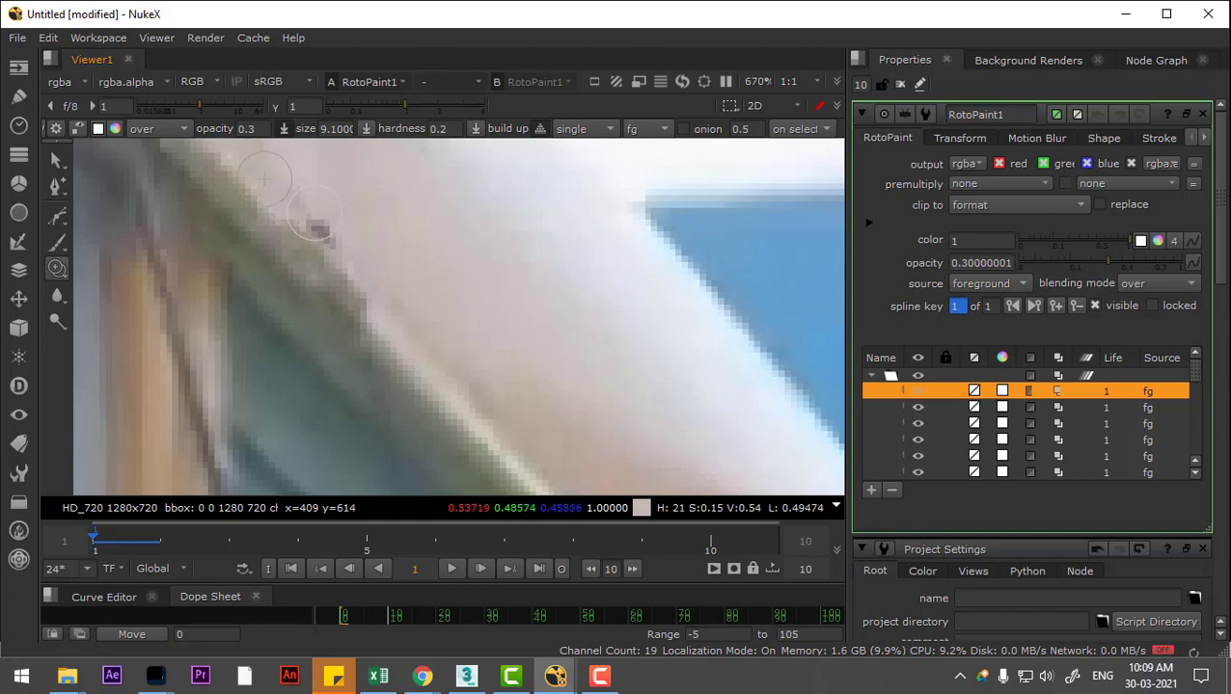
# Step: Clone out the remaining dark wire traces along the roof trim, resampling the source along the edge
pyautogui.scroll(-3, 440, 328)
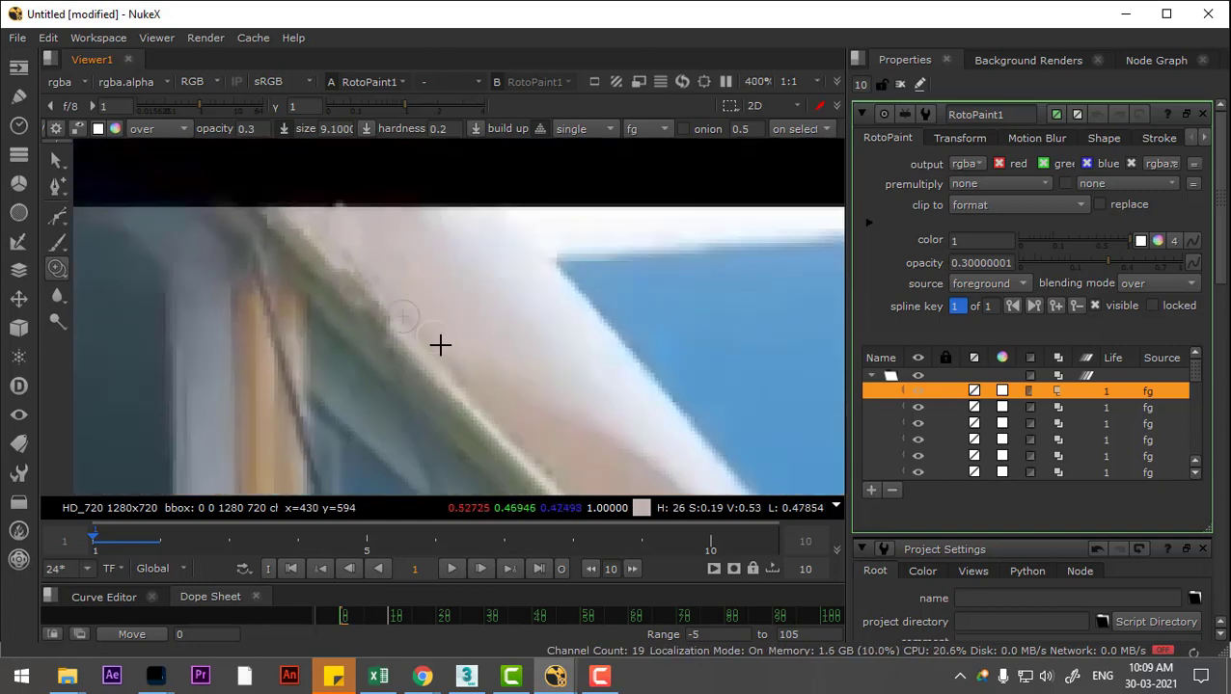
pyautogui.scroll(2, 547, 410)
pyautogui.moveTo(387, 340); pyautogui.dragTo(517, 369)
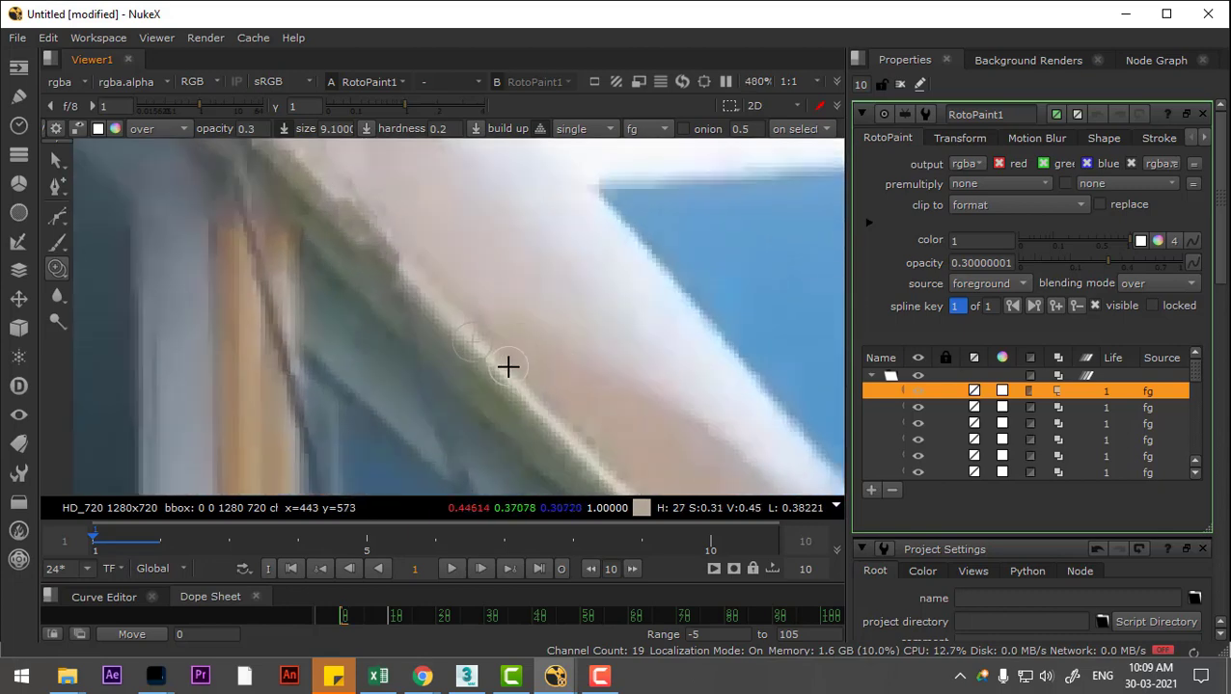
pyautogui.scroll(2, 464, 313)
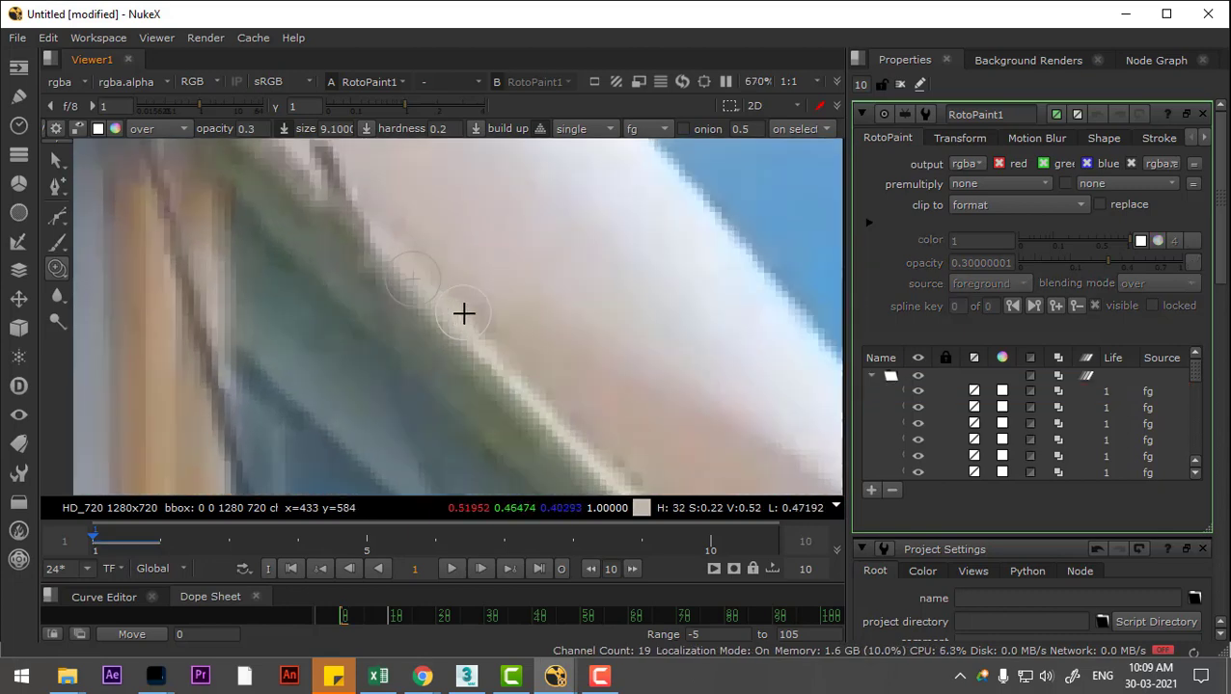
pyautogui.moveTo(464, 314); pyautogui.dragTo(541, 420)
pyautogui.scroll(-1, 541, 421)
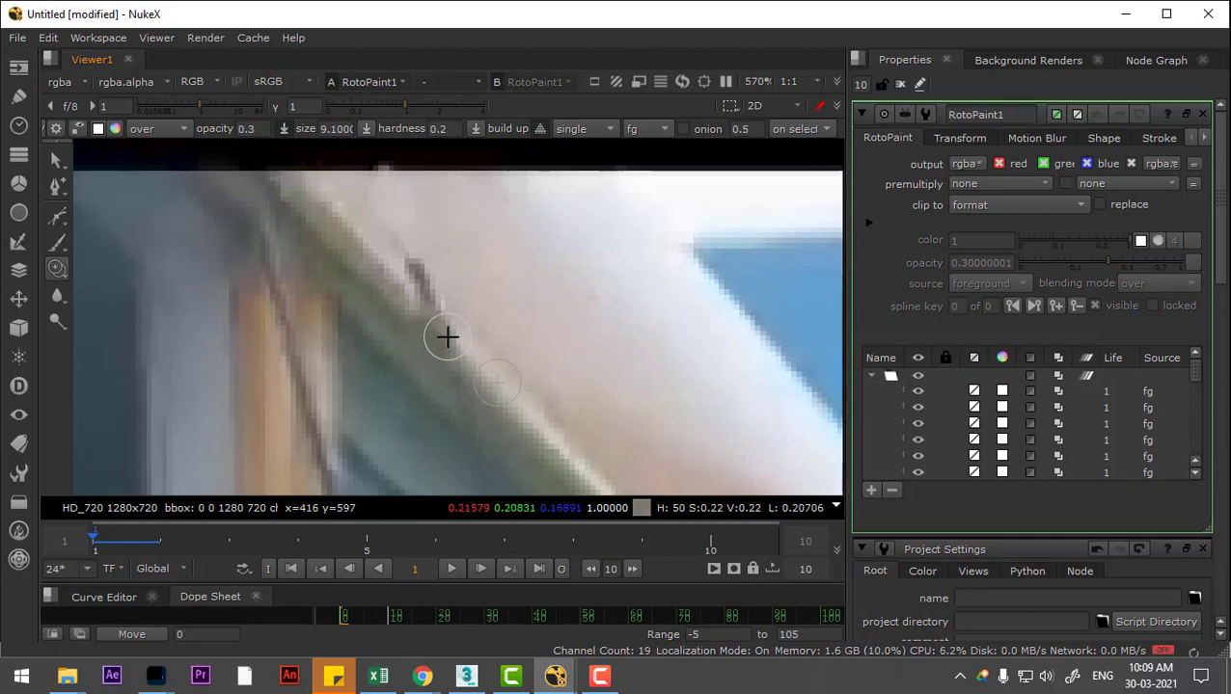
pyautogui.scroll(2, 454, 344)
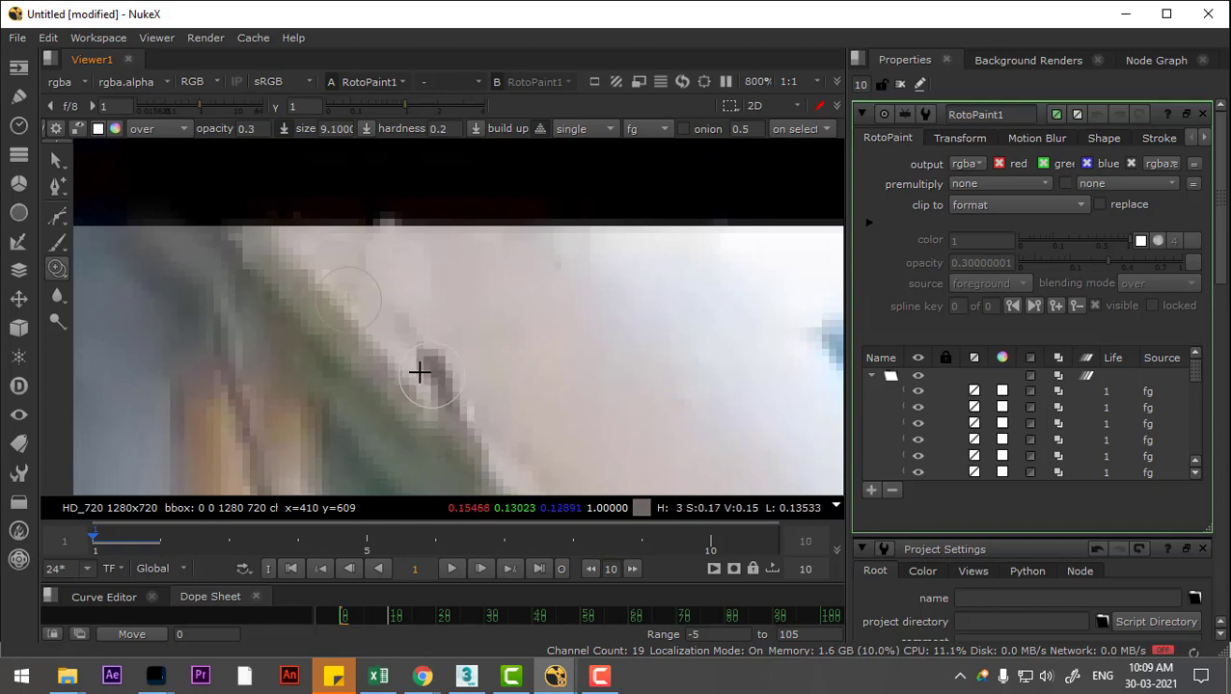
pyautogui.moveTo(425, 376); pyautogui.dragTo(431, 386)
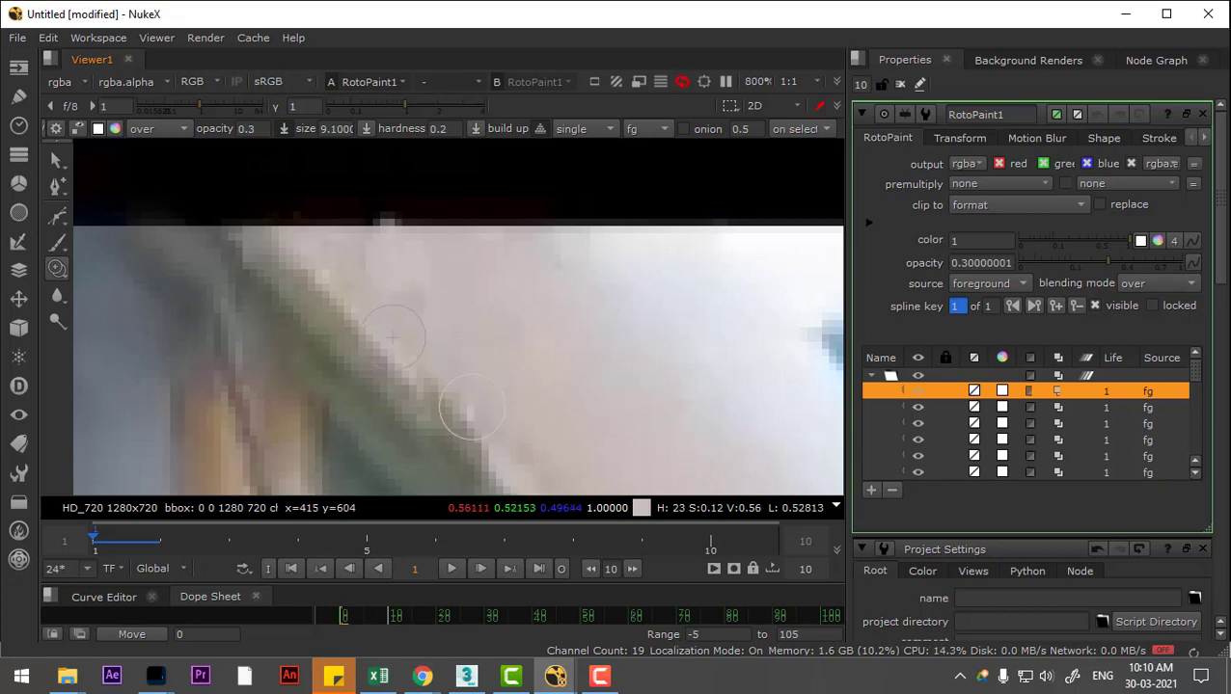
# Step: Clone clean blue glass over the thin right-hand wire in the upper window pane beneath the roof trim
pyautogui.scroll(-5, 501, 391)
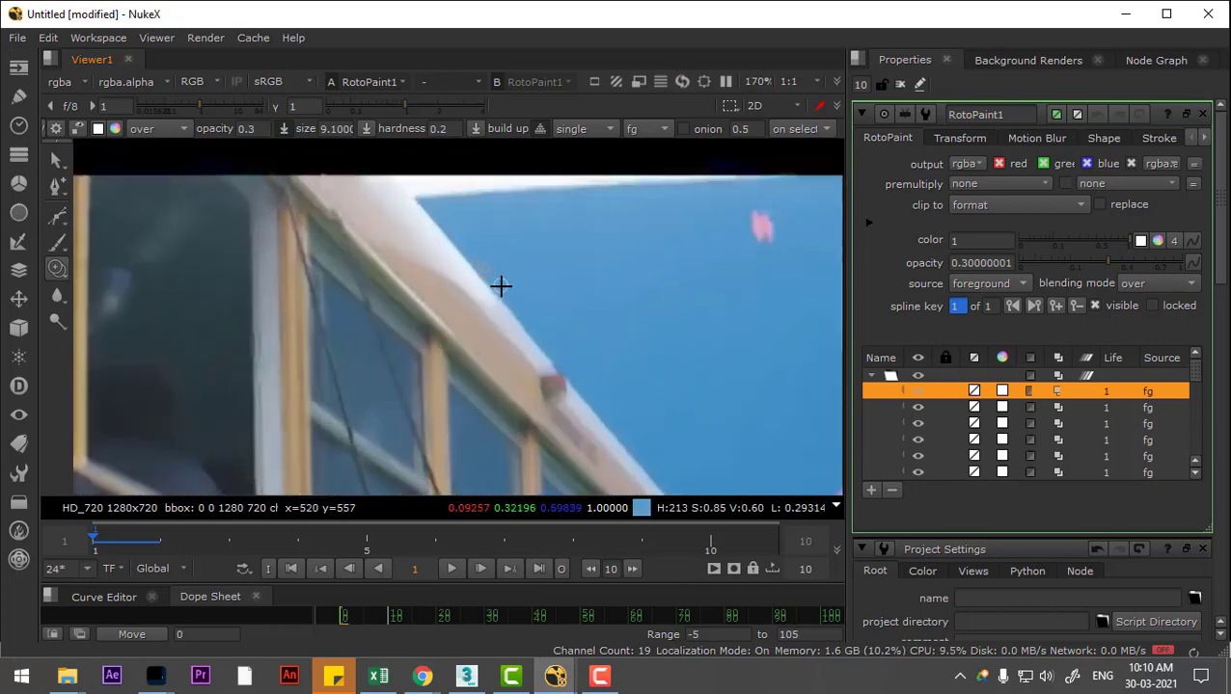
pyautogui.scroll(3, 461, 324)
pyautogui.scroll(4, 483, 258)
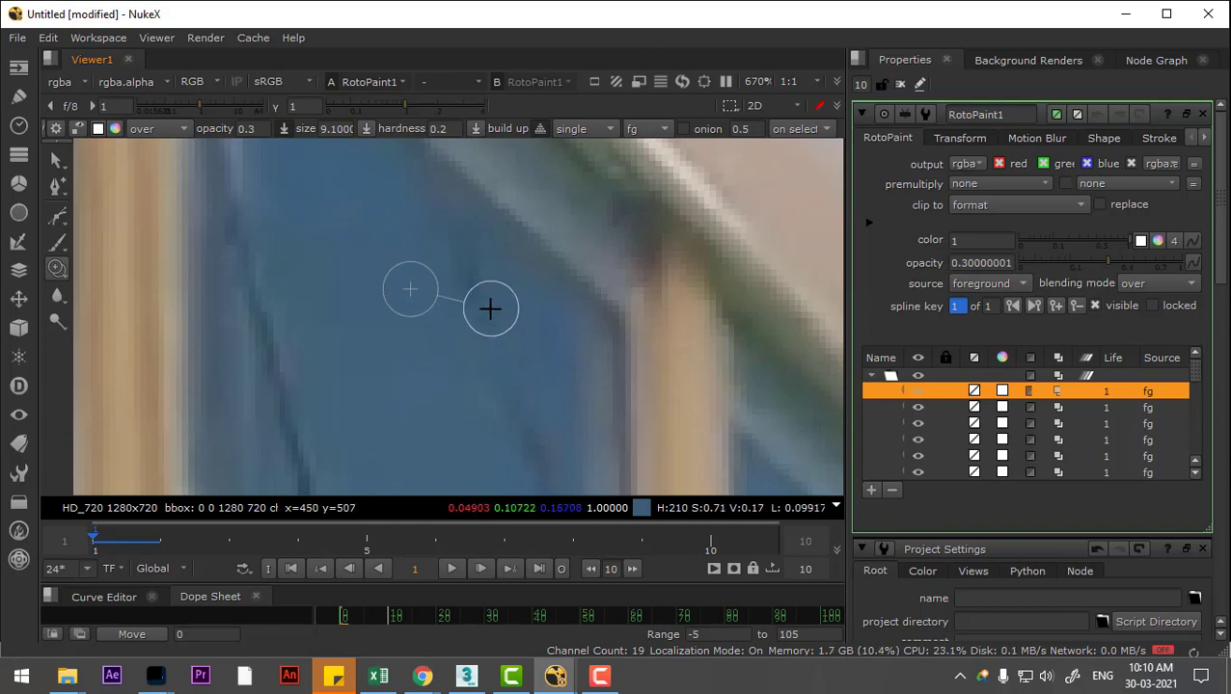
pyautogui.moveTo(461, 256); pyautogui.dragTo(470, 291)
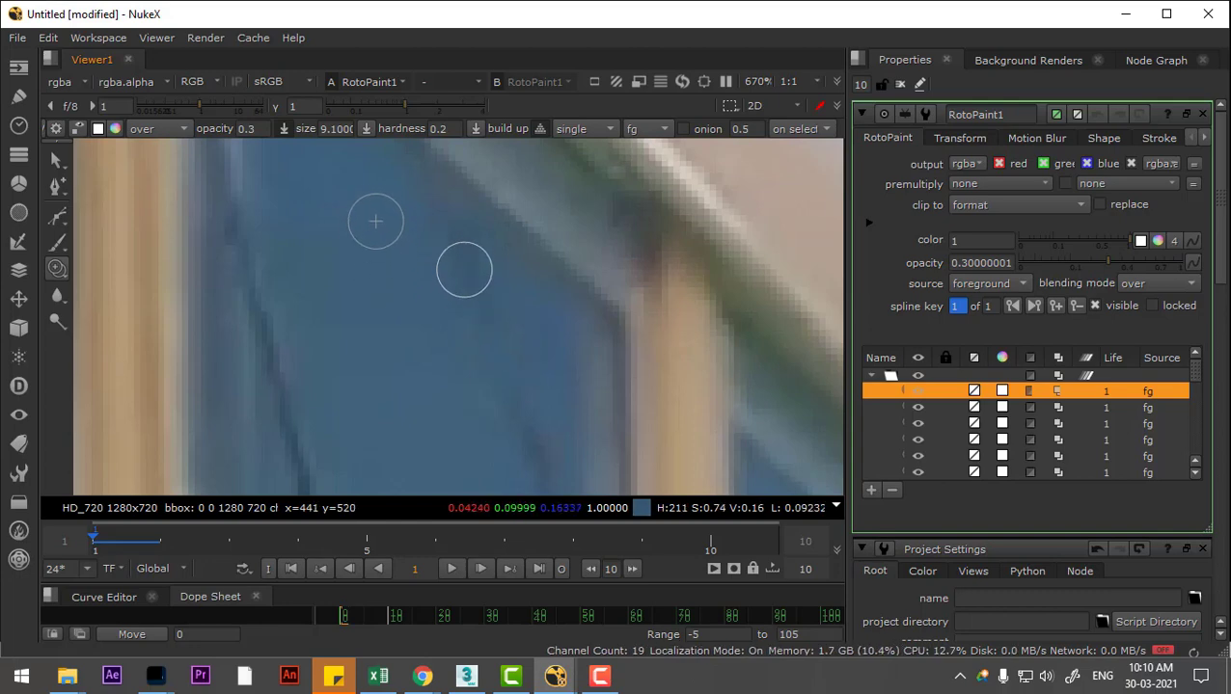
pyautogui.scroll(-4, 602, 376)
pyautogui.scroll(2, 649, 400)
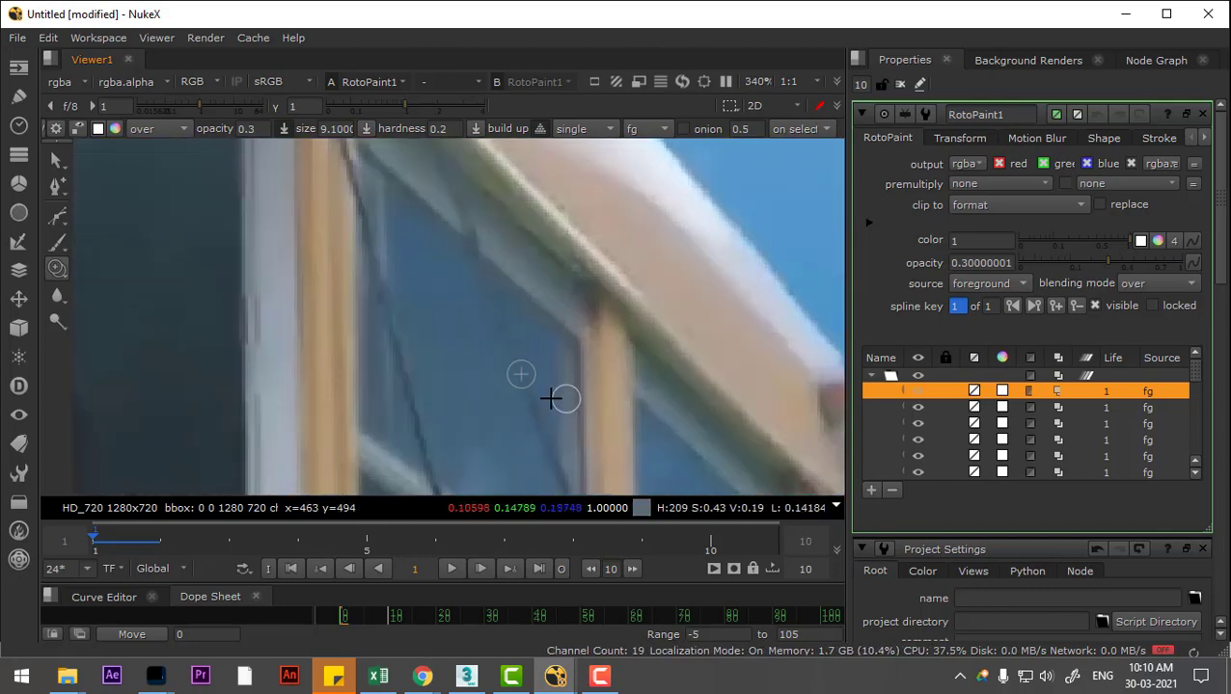
pyautogui.scroll(3, 558, 276)
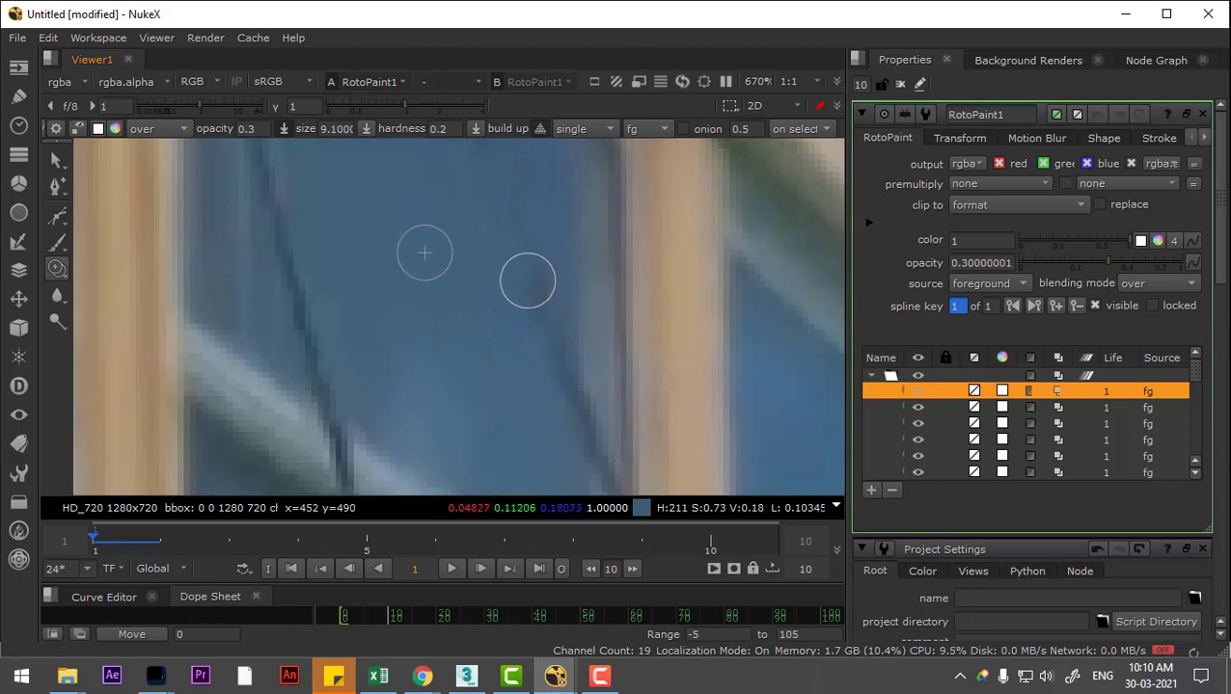
pyautogui.moveTo(579, 375); pyautogui.dragTo(554, 363)
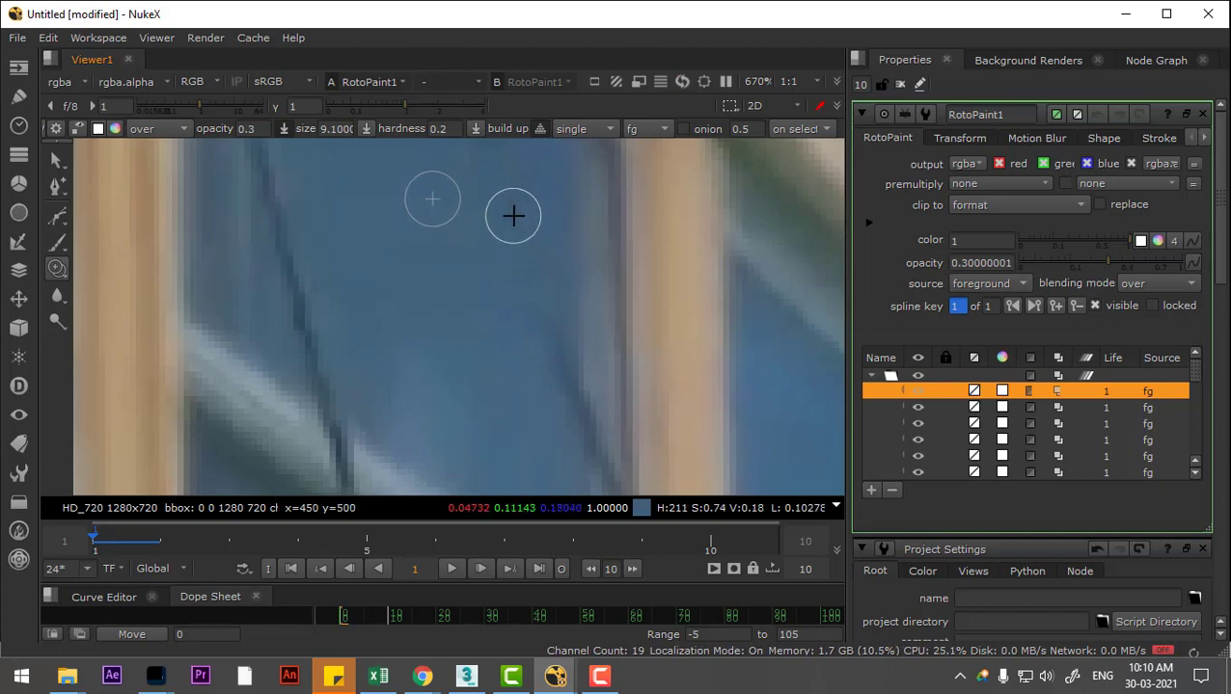
# Step: Clone clean glass over the left-hand wire in the same pane, down to the diagonal crossbar, resampling the source on either side of the wire
pyautogui.scroll(-2, 512, 194)
pyautogui.scroll(-10, 540, 280)
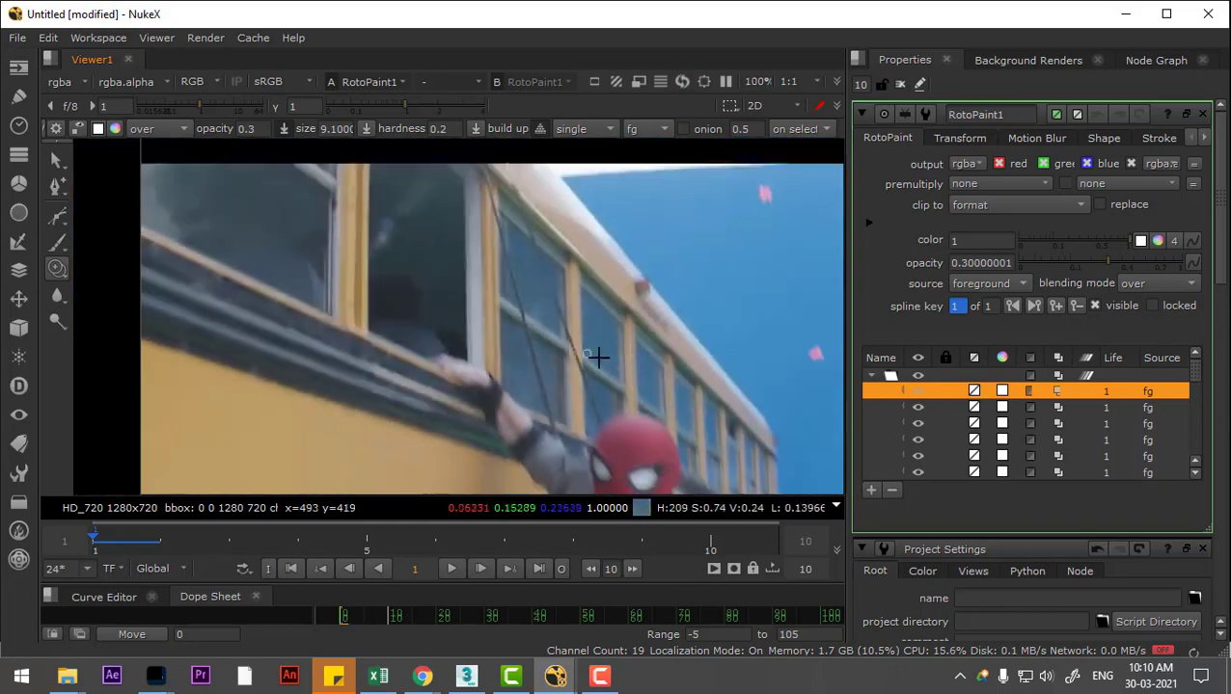
pyautogui.scroll(4, 650, 372)
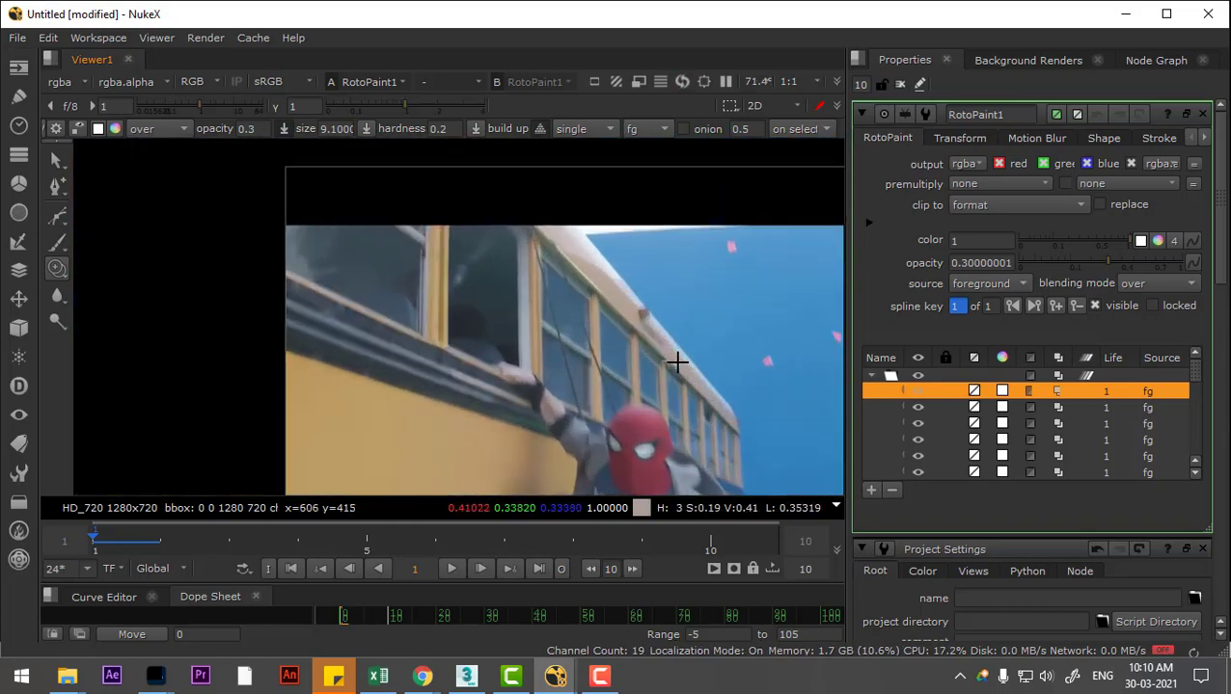
pyautogui.scroll(6, 560, 377)
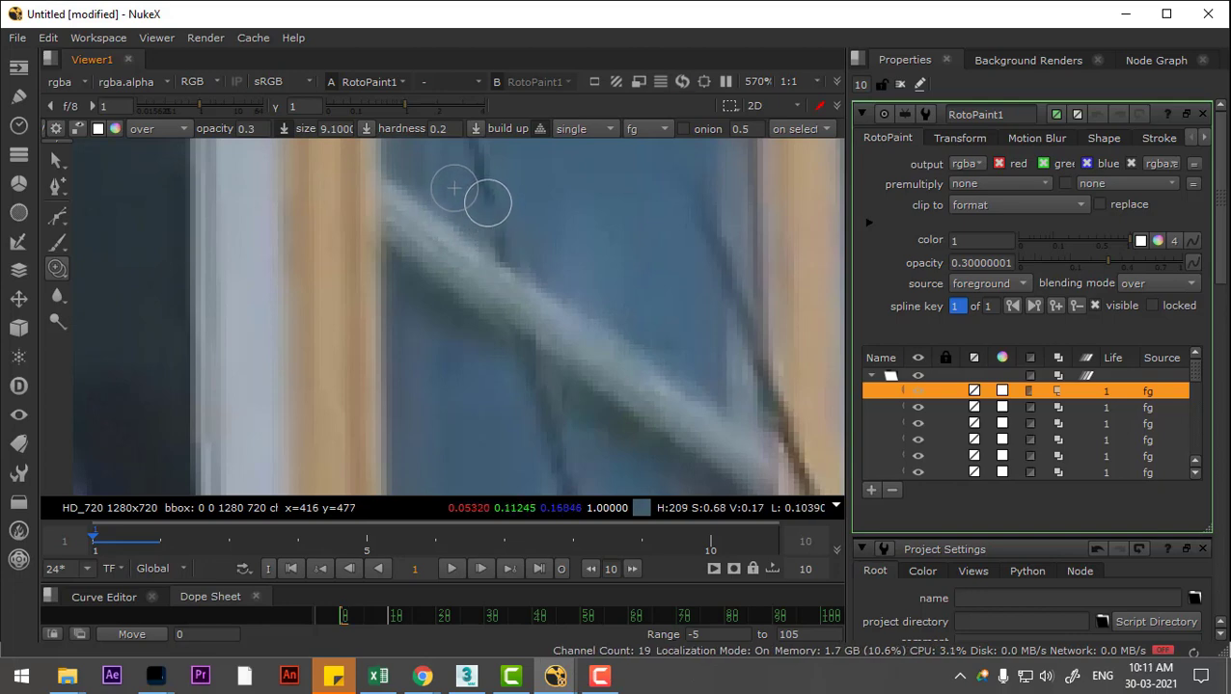
pyautogui.moveTo(484, 183); pyautogui.dragTo(507, 237)
pyautogui.moveTo(509, 241); pyautogui.dragTo(515, 269)
pyautogui.moveTo(485, 301); pyautogui.dragTo(480, 245)
pyautogui.moveTo(485, 294); pyautogui.dragTo(484, 282)
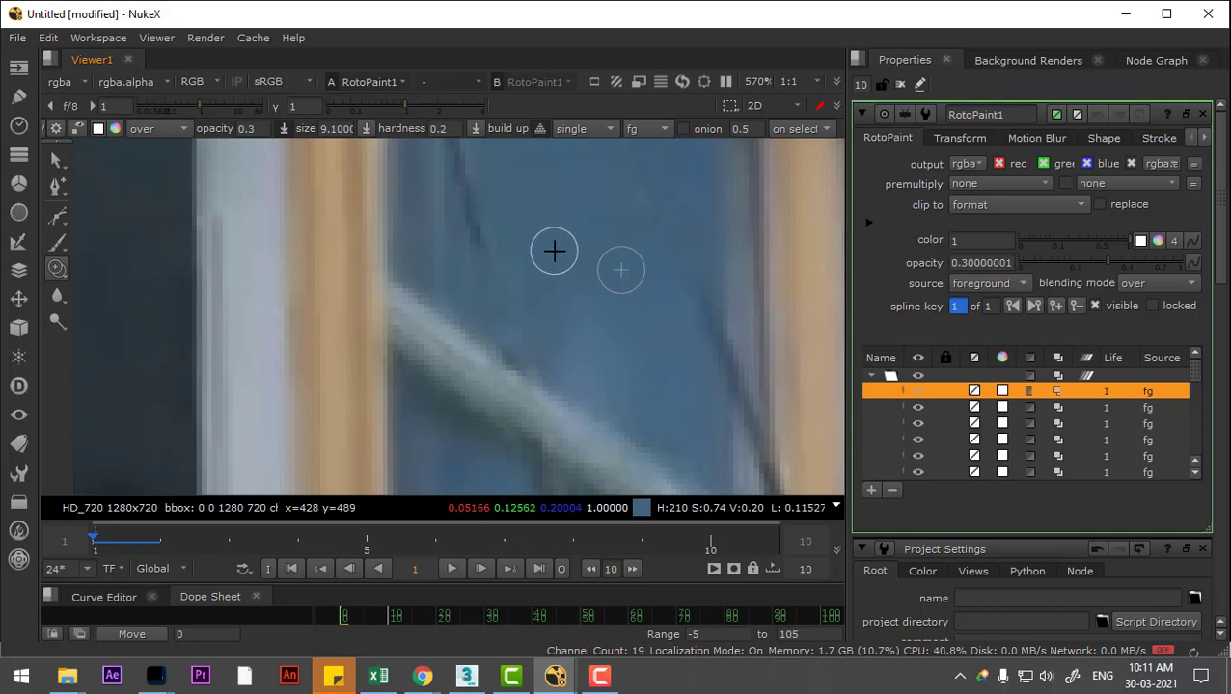
pyautogui.moveTo(552, 250); pyautogui.dragTo(581, 362)
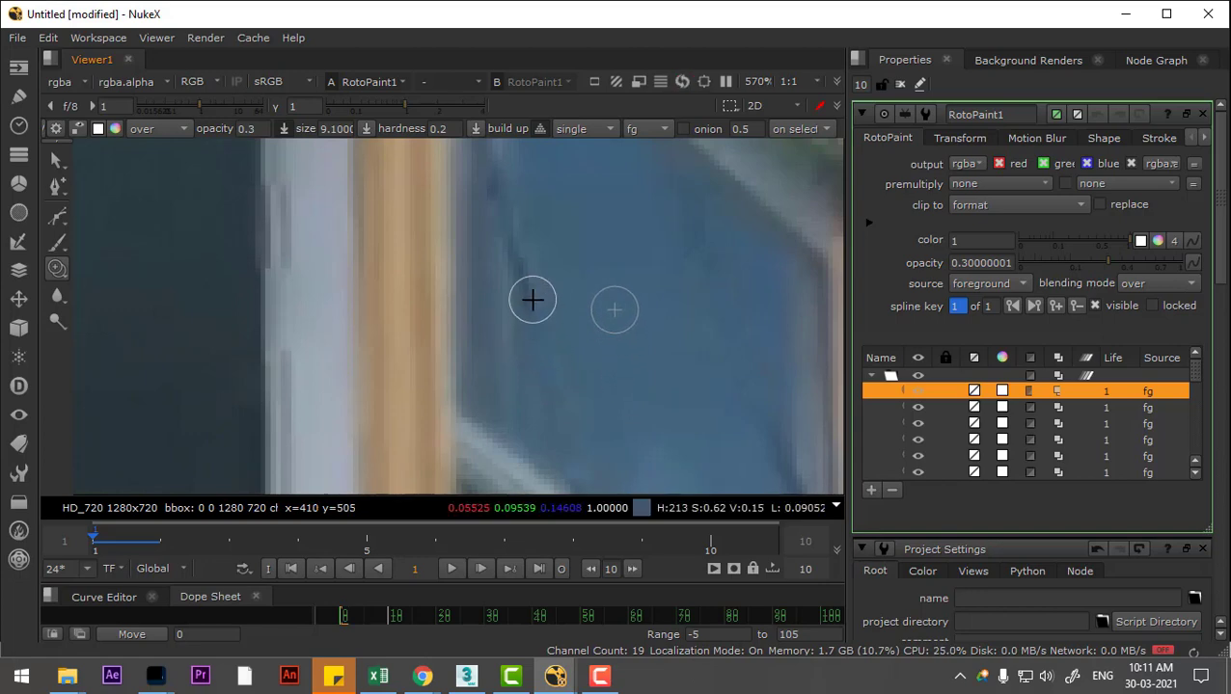
# Step: Clone clean post texture over the wire where it crosses the wooden window post's glass-side edge, and undo the last stroke
pyautogui.scroll(-3, 598, 352)
pyautogui.scroll(2, 613, 369)
pyautogui.moveTo(587, 401); pyautogui.dragTo(604, 540)
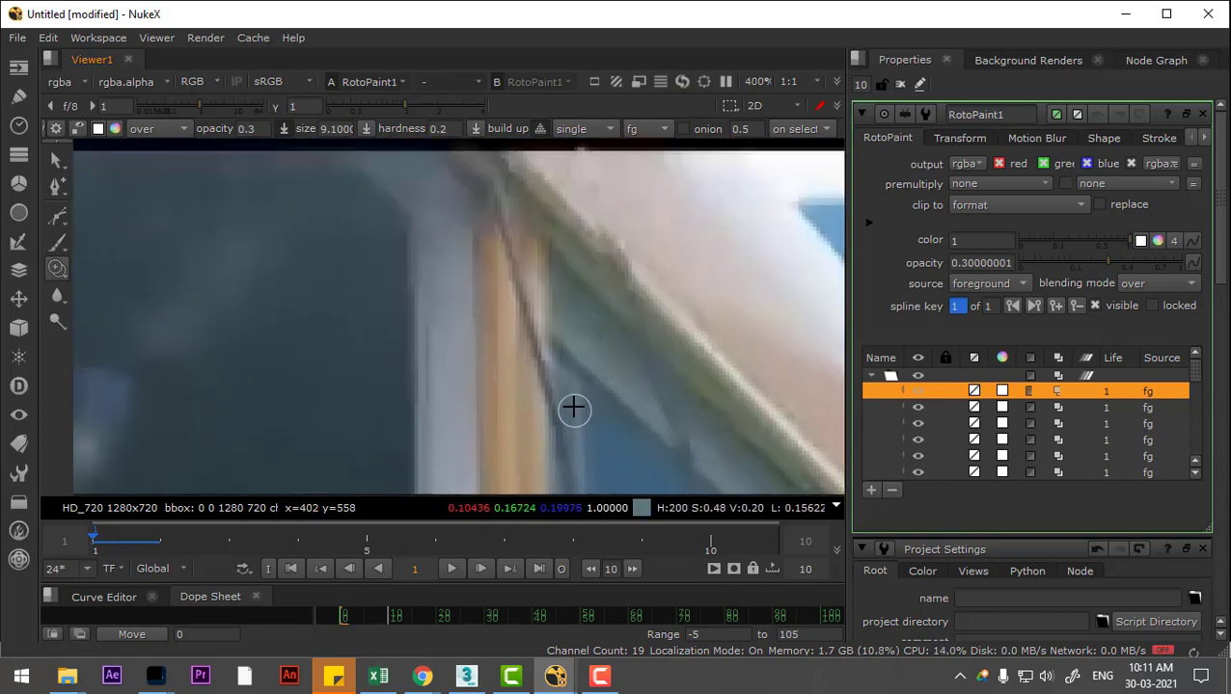
pyautogui.scroll(1, 560, 359)
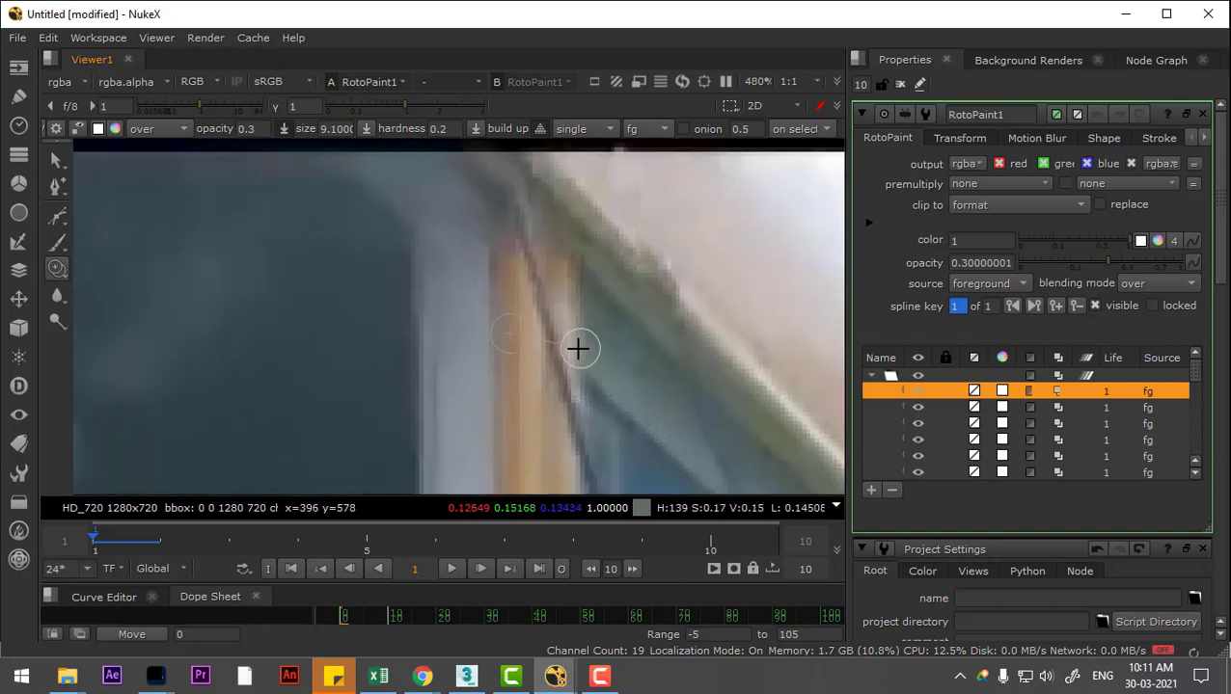
pyautogui.moveTo(615, 318); pyautogui.dragTo(620, 303)
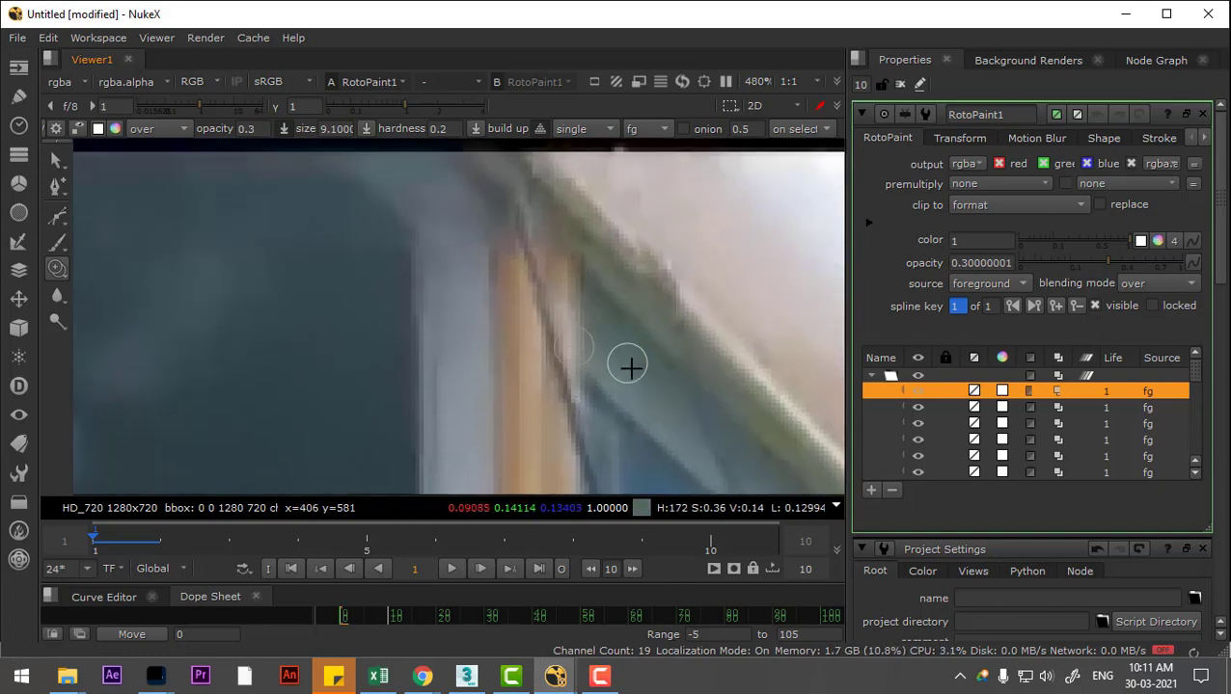
pyautogui.moveTo(614, 403); pyautogui.dragTo(600, 257)
pyautogui.scroll(2, 537, 330)
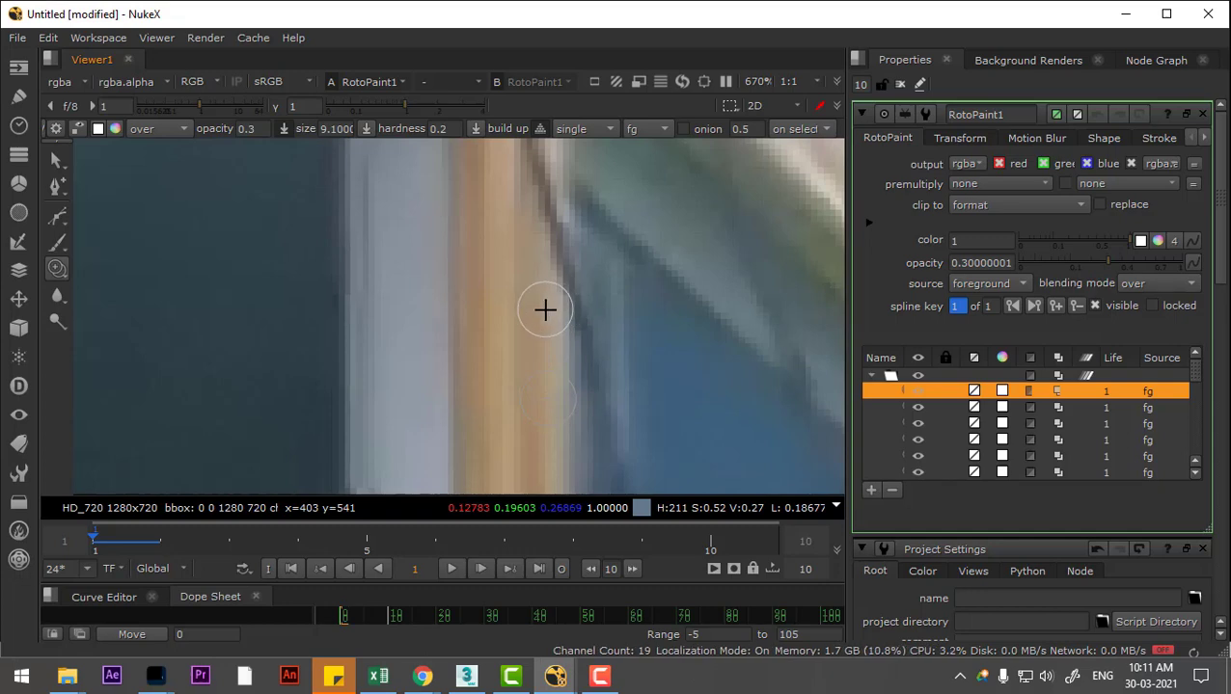
pyautogui.moveTo(549, 260); pyautogui.dragTo(553, 194)
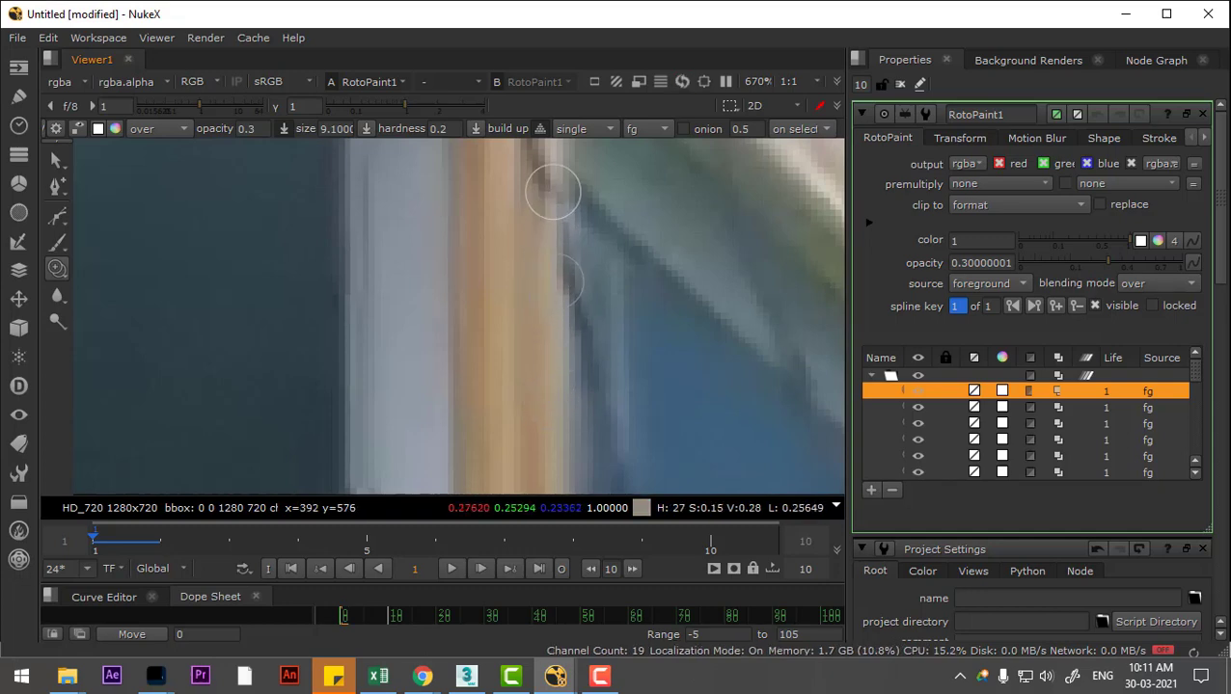
pyautogui.hotkey('ctrl', 'z')
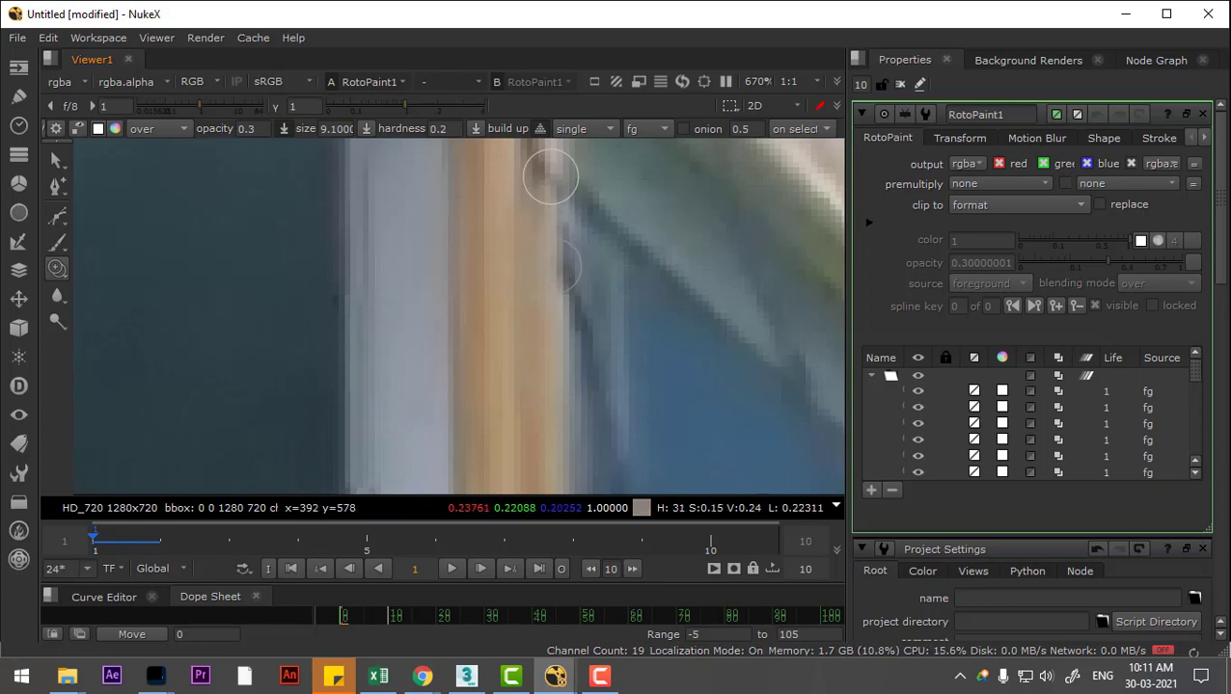
# Step: Clone clean wood over the dark wire across the upper part of the window post, undoing and repainting strokes as needed
pyautogui.moveTo(551, 172)
pyautogui.mouseDown()
pyautogui.moveTo(557, 323)
pyautogui.moveTo(570, 310)
pyautogui.moveTo(541, 440)
pyautogui.mouseUp()
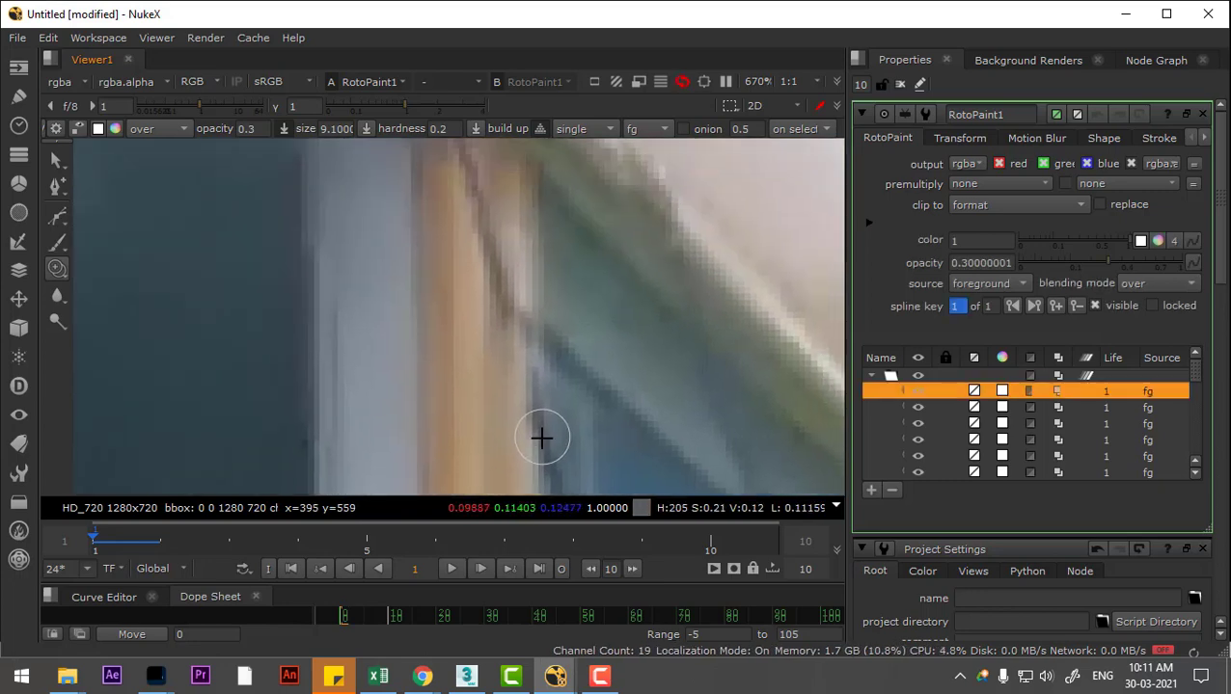
pyautogui.moveTo(552, 199); pyautogui.dragTo(541, 295)
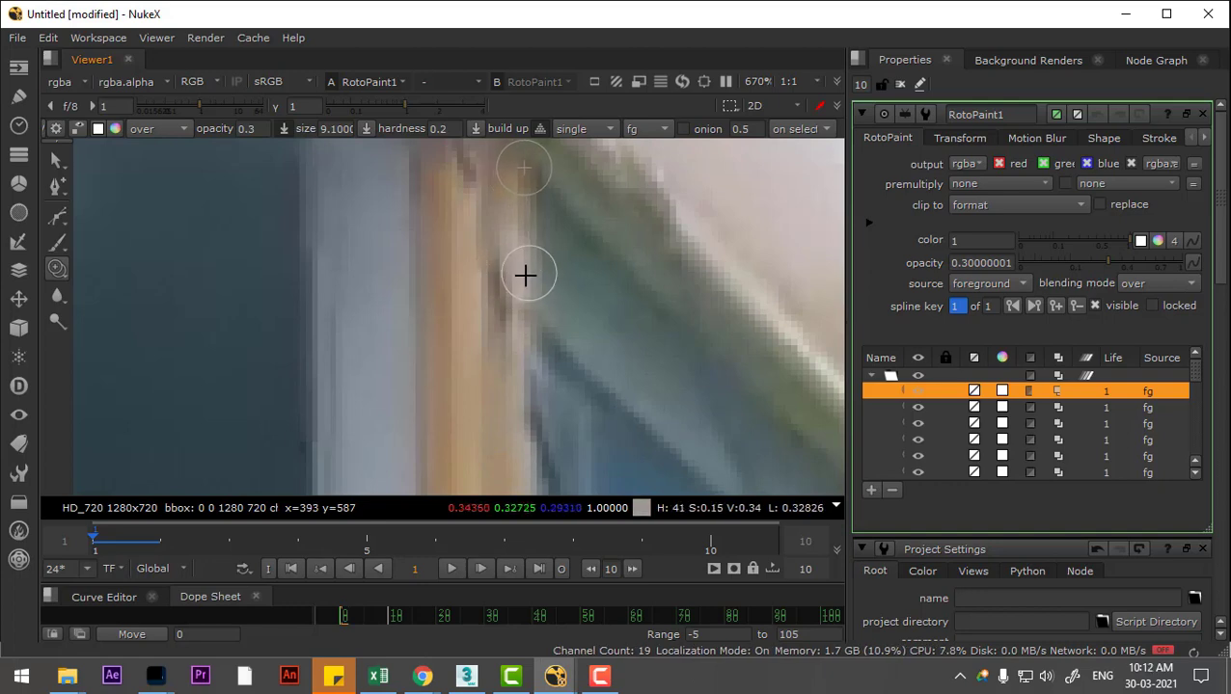
pyautogui.moveTo(506, 269)
pyautogui.mouseDown()
pyautogui.moveTo(522, 363)
pyautogui.moveTo(549, 374)
pyautogui.moveTo(530, 415)
pyautogui.mouseUp()
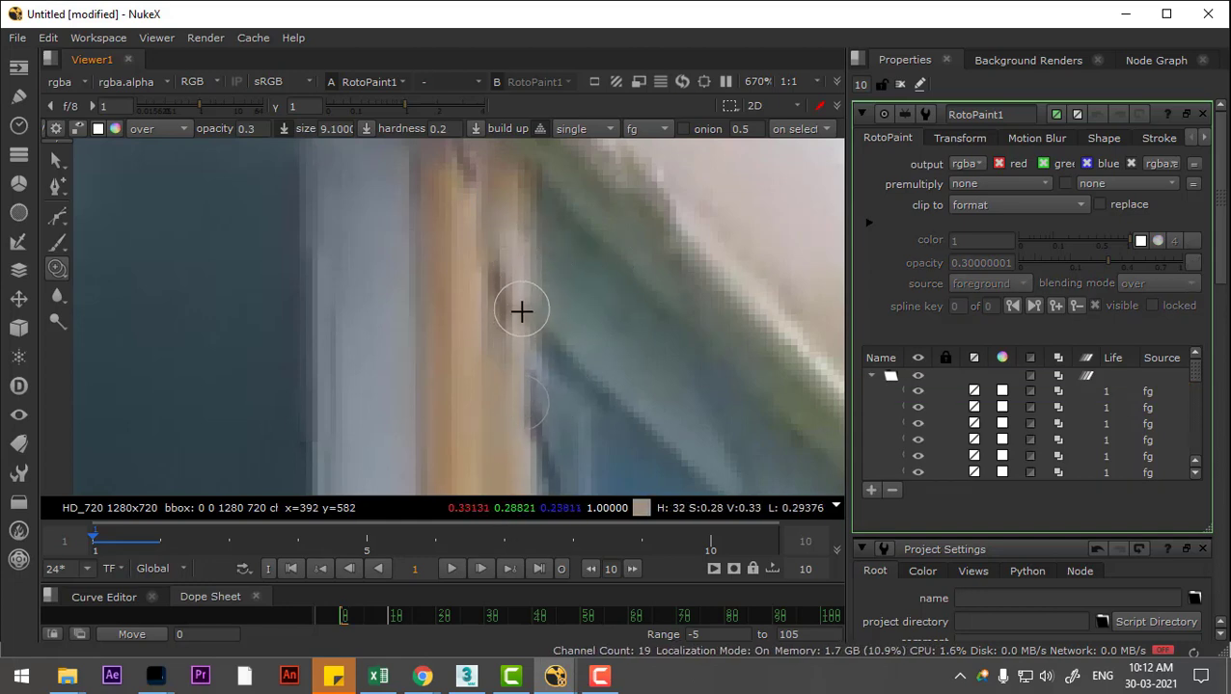
pyautogui.moveTo(502, 288); pyautogui.dragTo(516, 297)
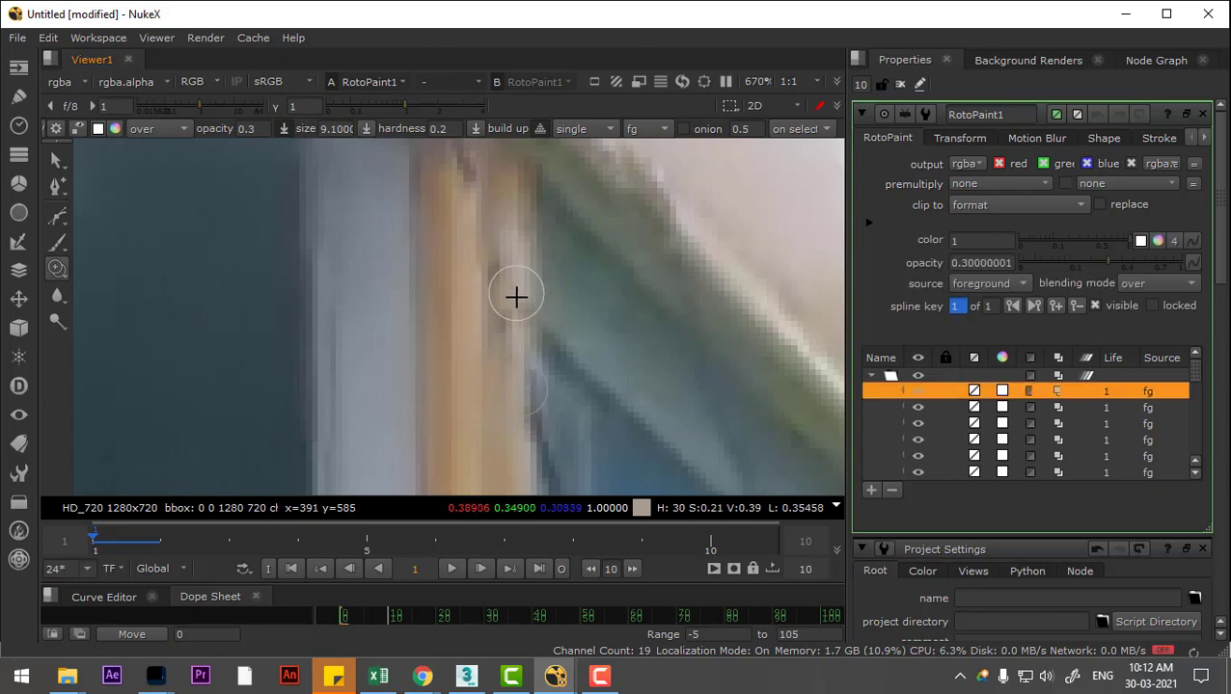
pyautogui.hotkey('ctrl', 'z')
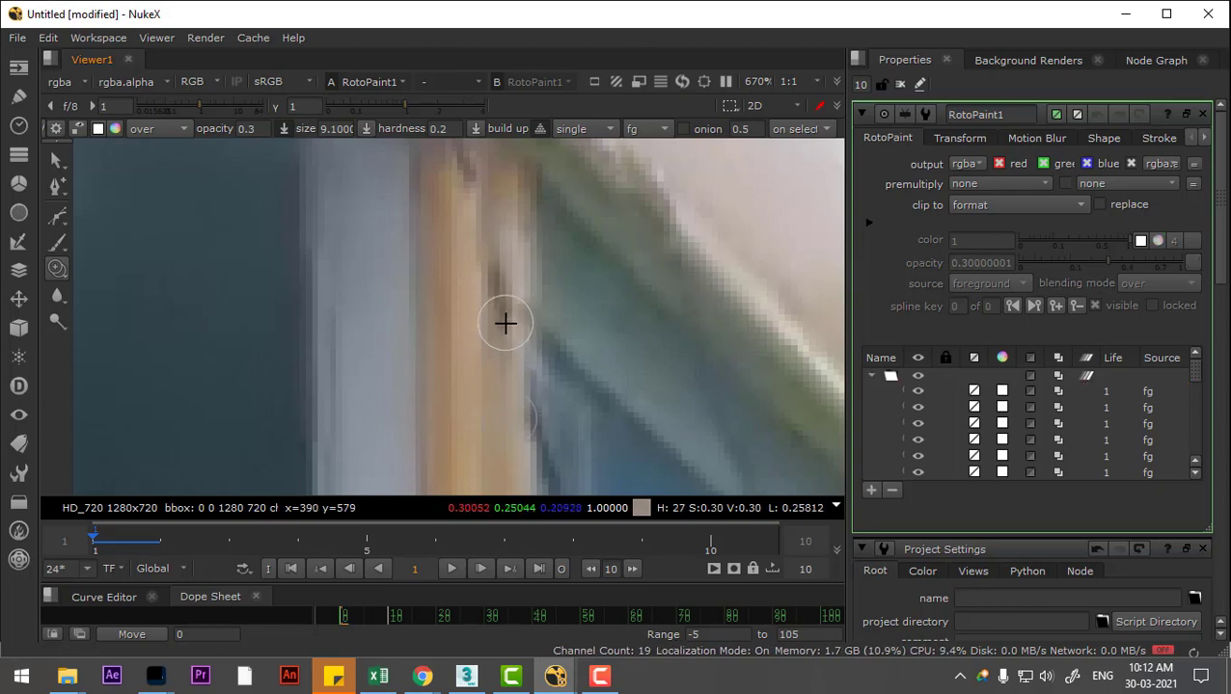
pyautogui.moveTo(503, 279); pyautogui.dragTo(532, 250)
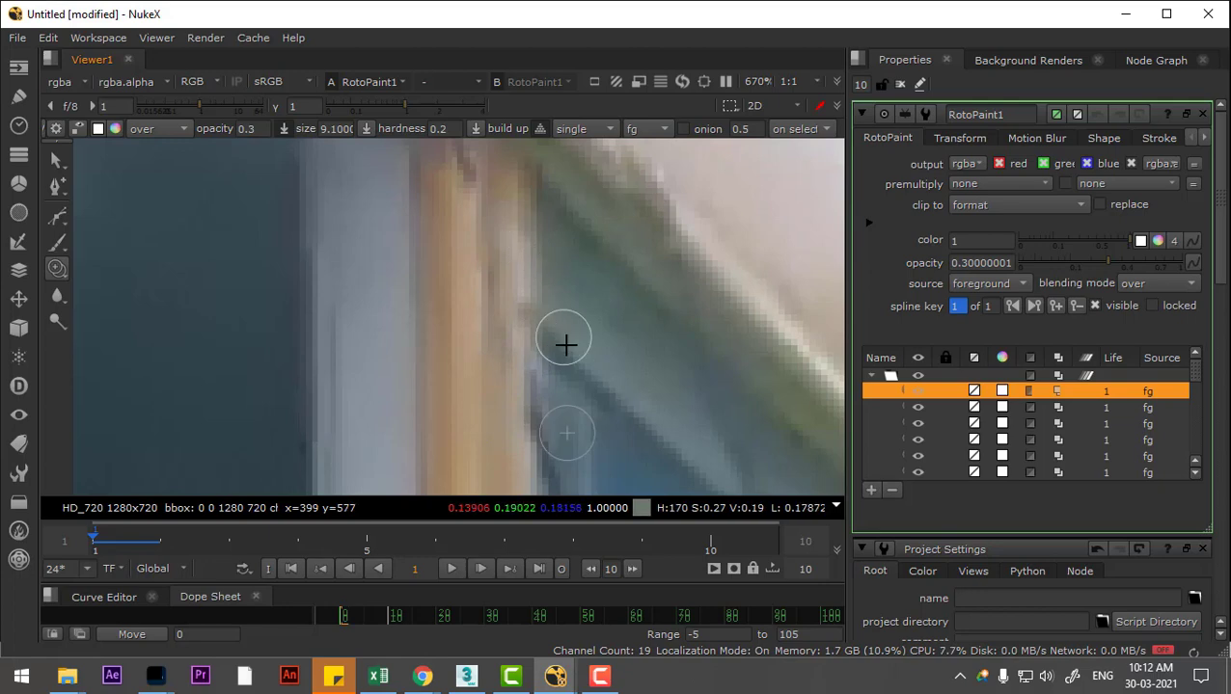
# Step: Touch up the remaining dark traces at the window post's top end and along its glass-side edge with cloned texture
pyautogui.scroll(-5, 598, 319)
pyautogui.scroll(6, 694, 359)
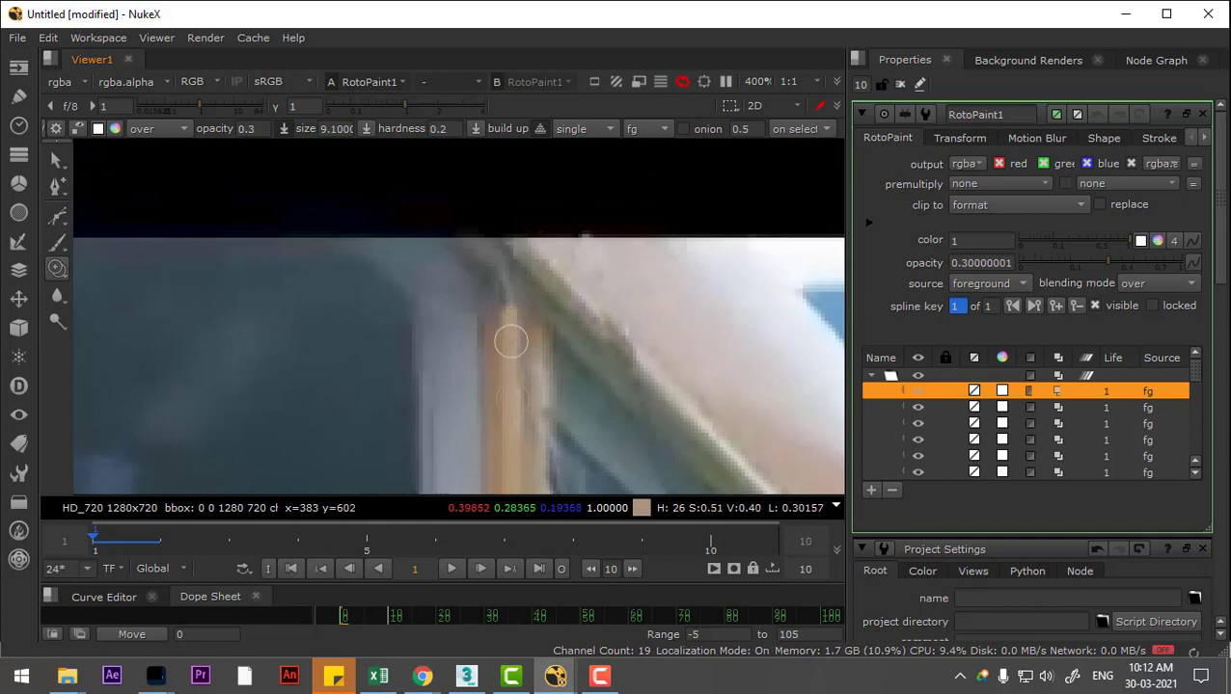
pyautogui.scroll(-4, 495, 324)
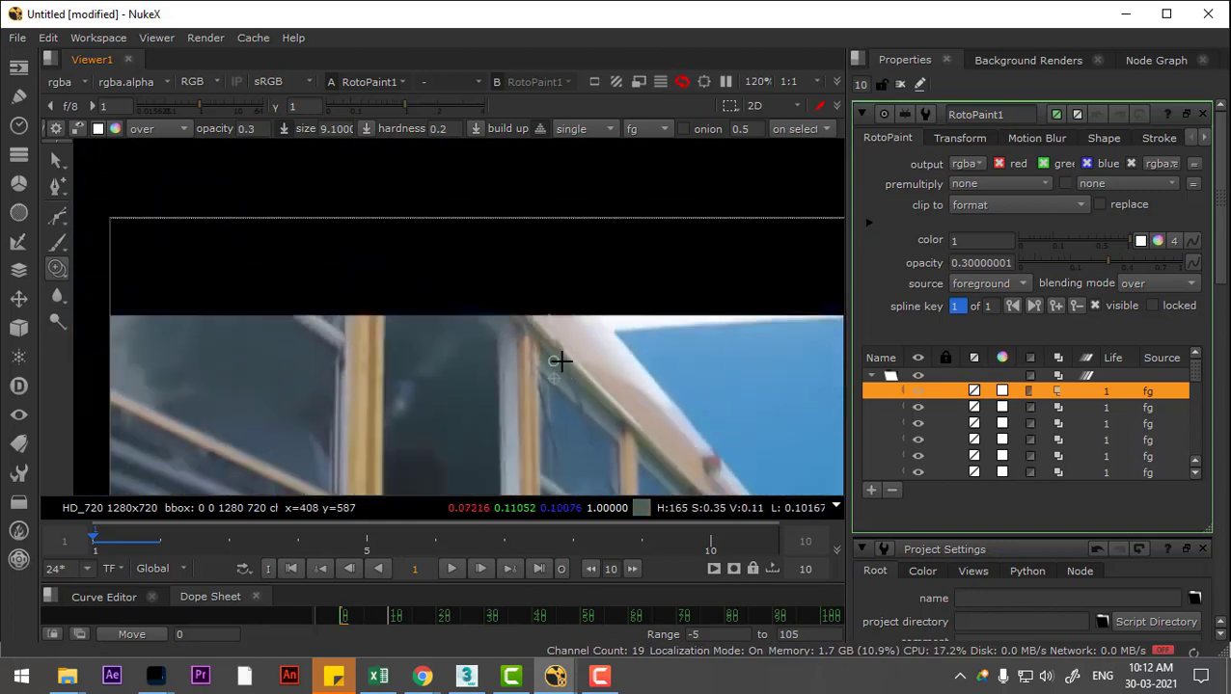
pyautogui.scroll(3, 557, 360)
pyautogui.scroll(4, 555, 358)
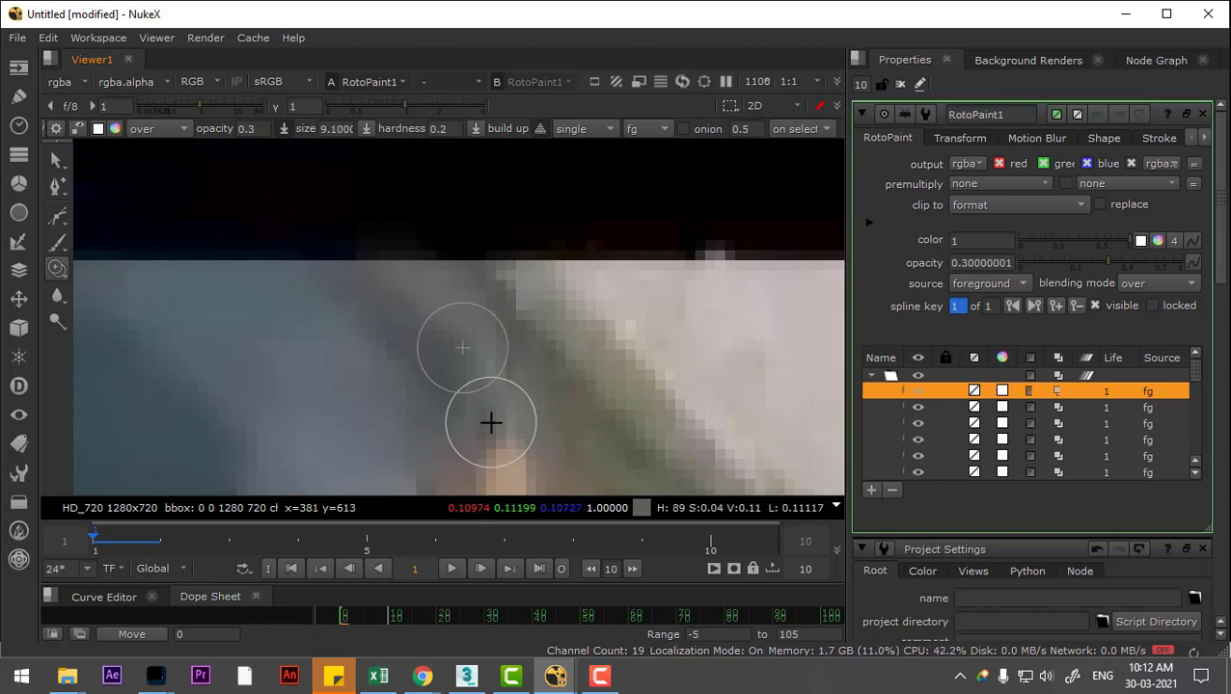
pyautogui.scroll(-5, 511, 393)
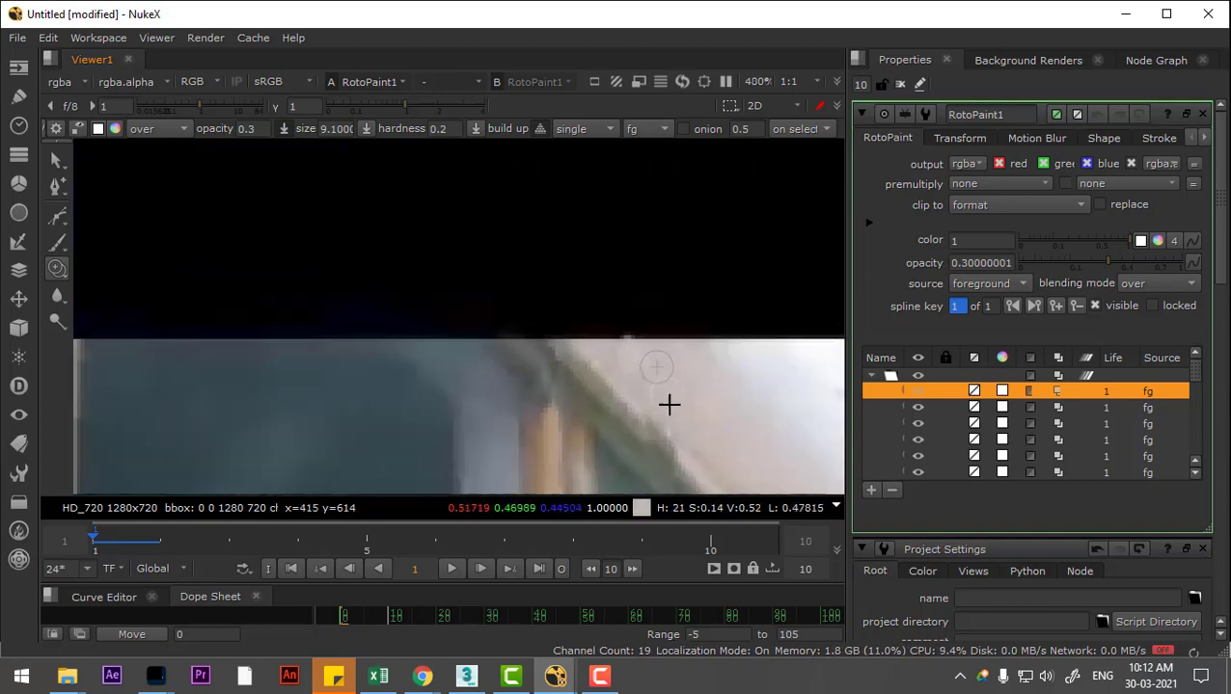
pyautogui.scroll(2, 516, 232)
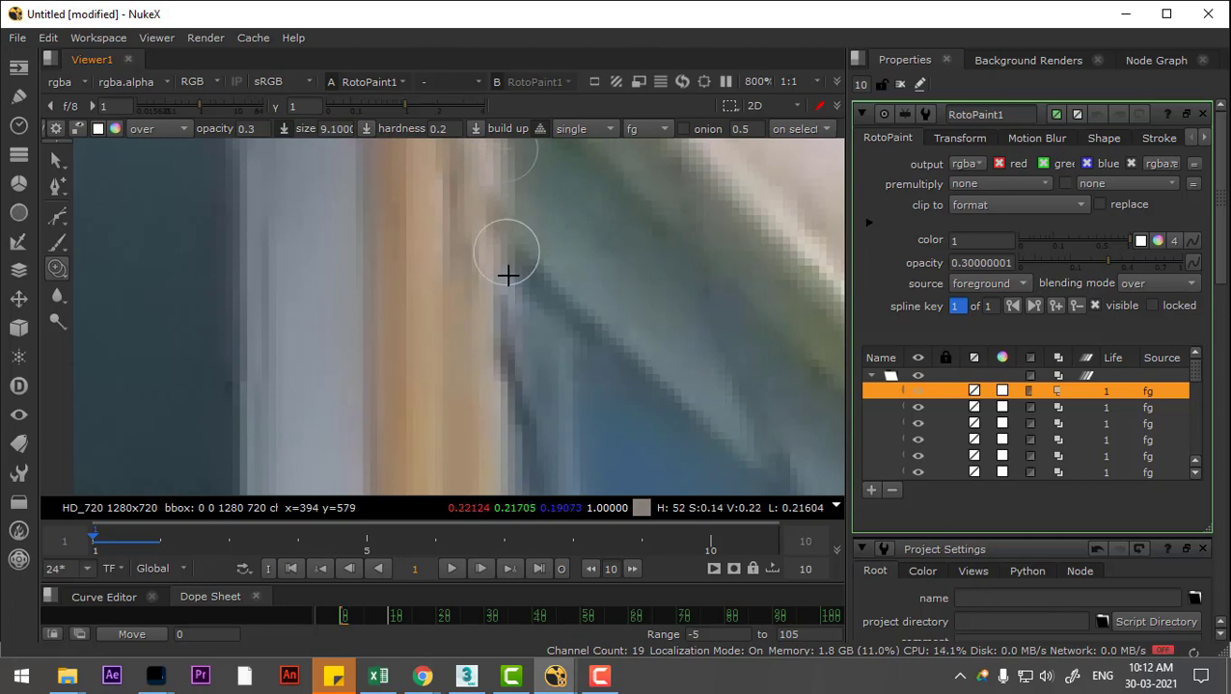
pyautogui.moveTo(509, 315); pyautogui.dragTo(513, 395)
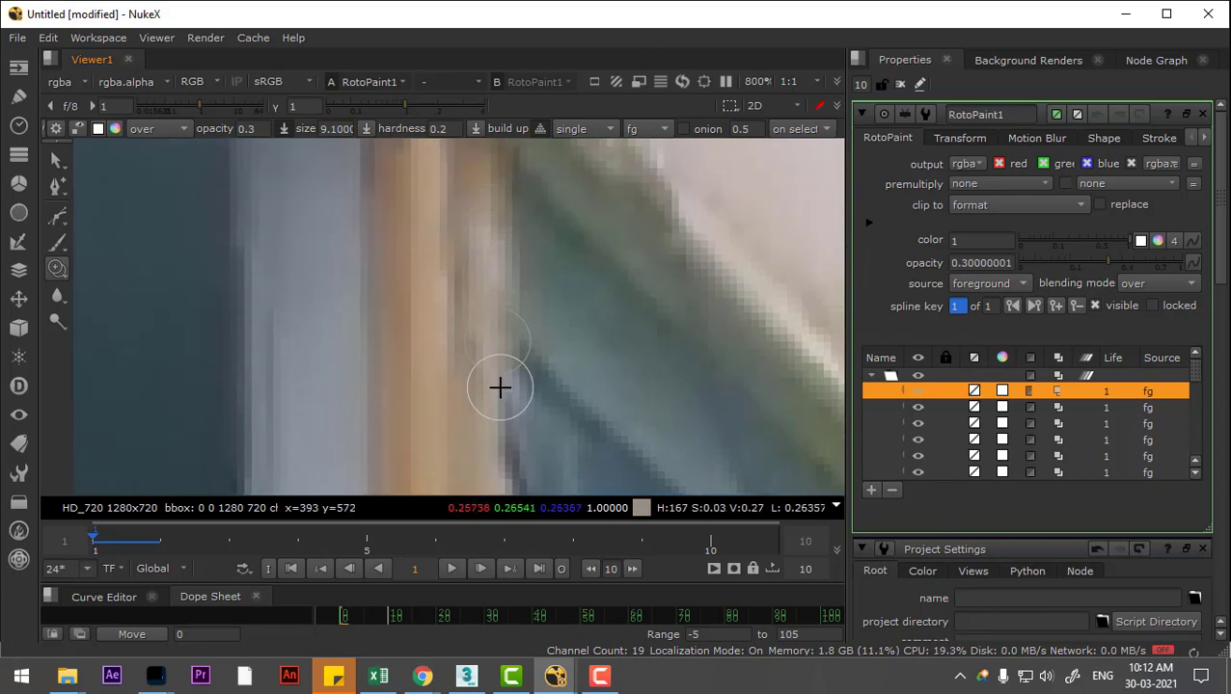
# Step: Clone clean glass over the leftover wire traces in the upper pane beside the first wooden post
pyautogui.scroll(-5, 501, 389)
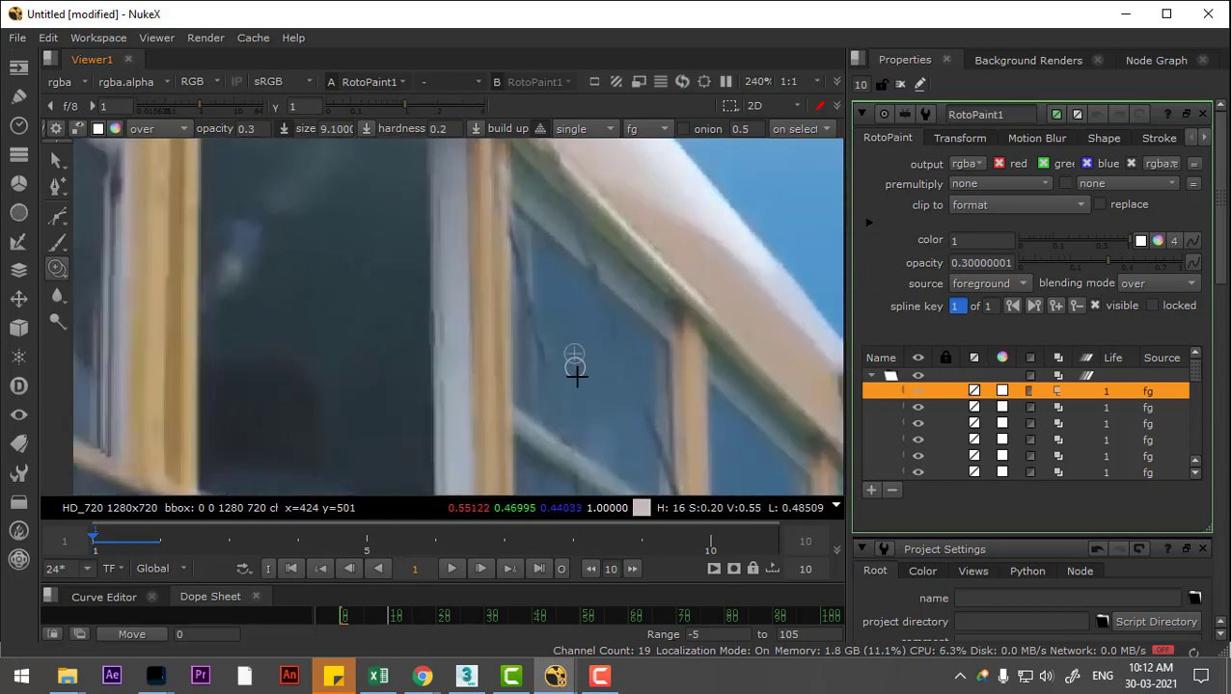
pyautogui.scroll(3, 575, 376)
pyautogui.moveTo(496, 251); pyautogui.dragTo(535, 289)
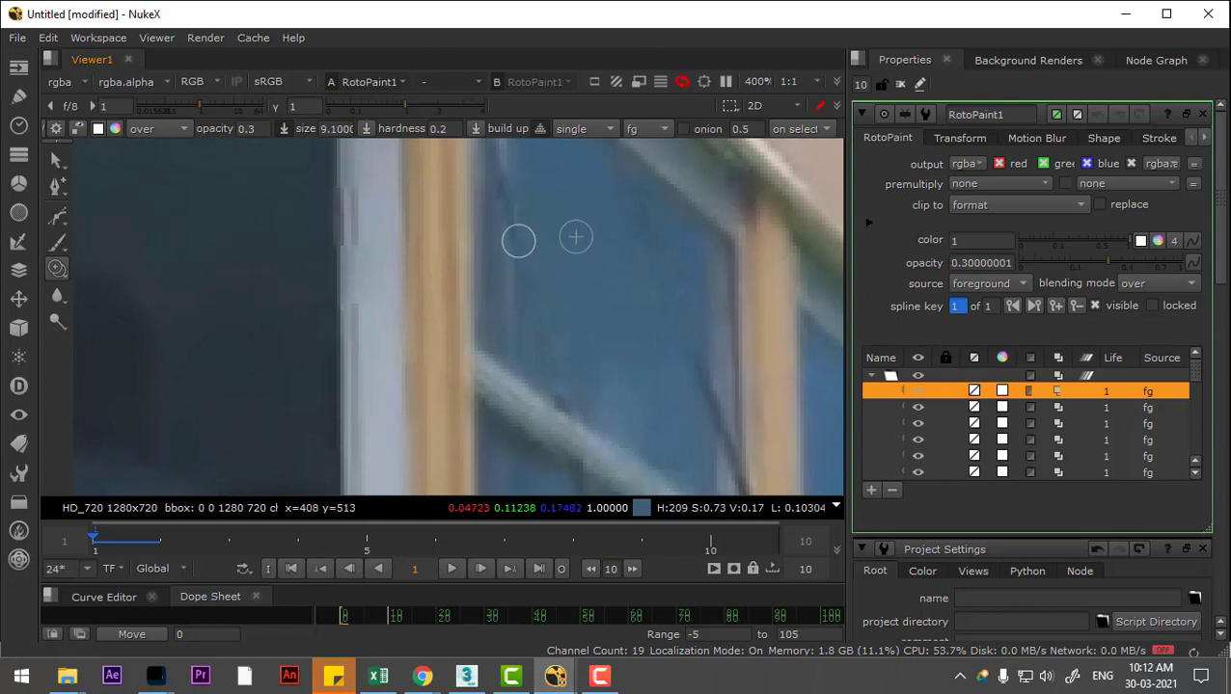
pyautogui.scroll(-3, 569, 337)
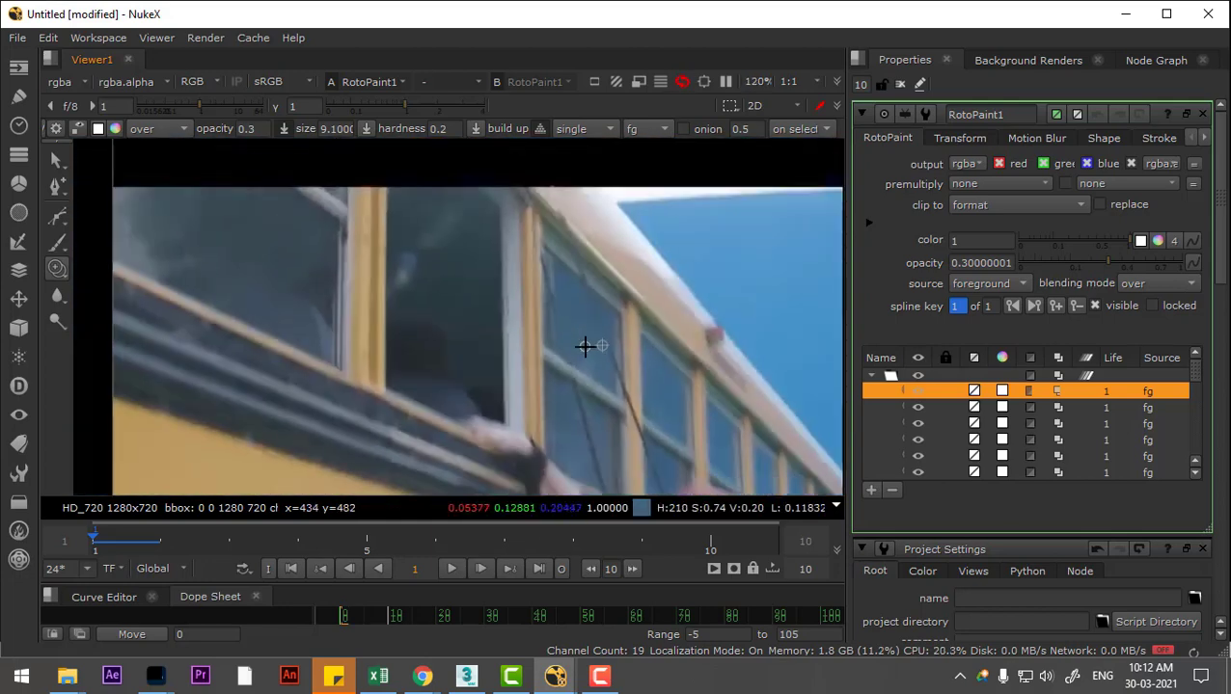
pyautogui.scroll(2, 550, 267)
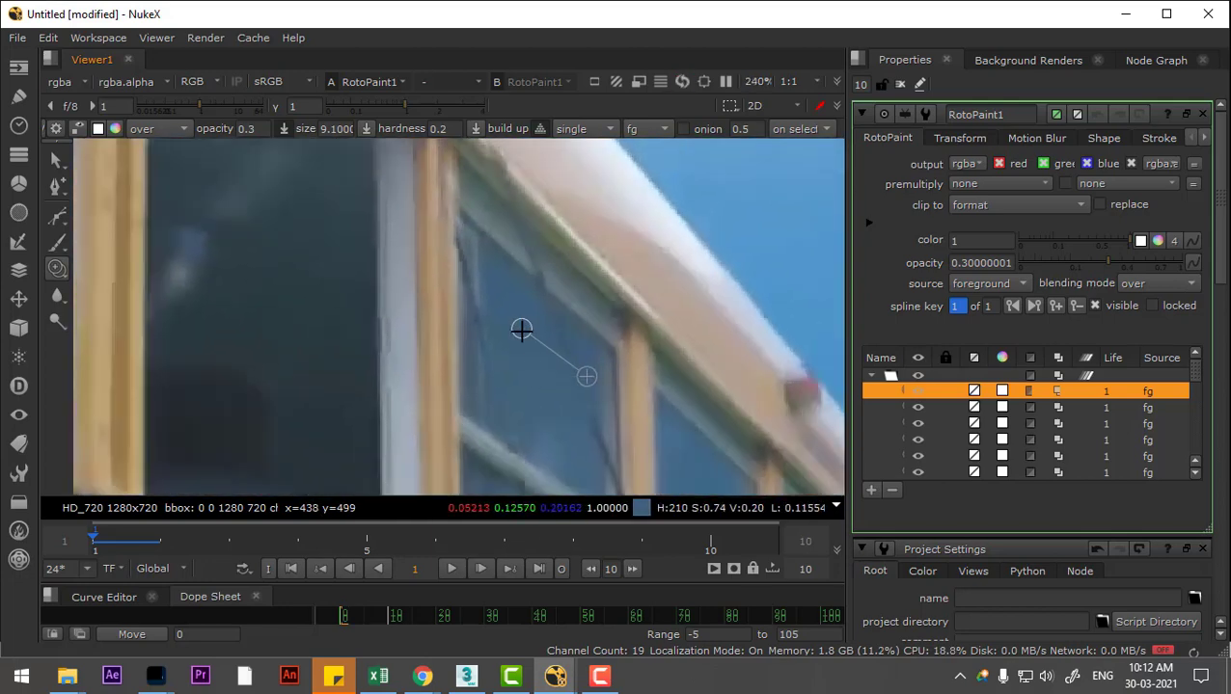
pyautogui.scroll(2, 482, 357)
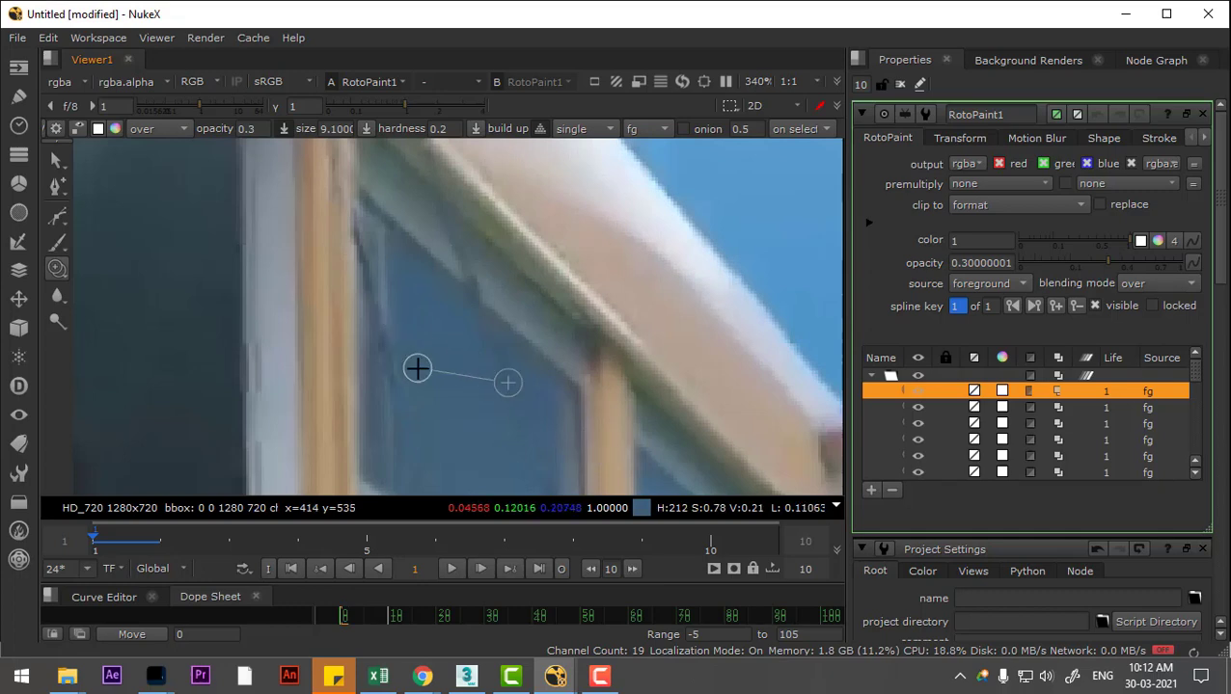
# Step: Clone clean grey frame texture over the wire mark crossing the pane's upper diagonal frame
pyautogui.scroll(2, 425, 337)
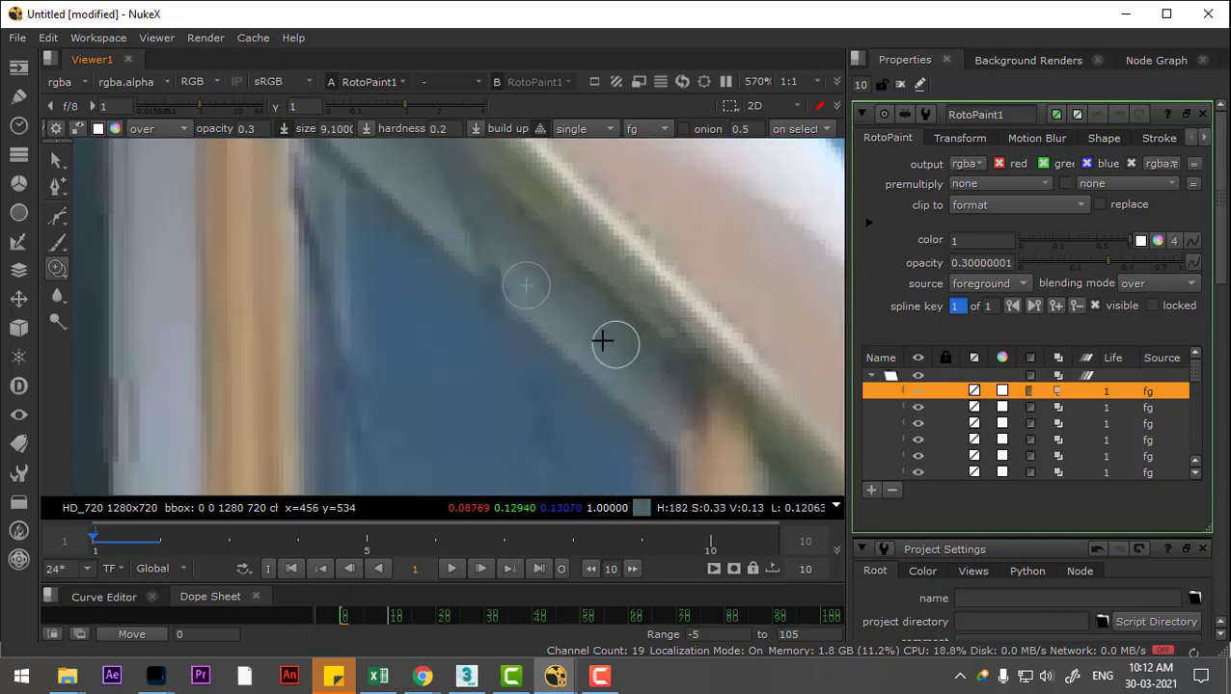
pyautogui.moveTo(500, 307)
pyautogui.keyDown('ctrl'); pyautogui.mouseDown()
pyautogui.moveTo(525, 344)
pyautogui.moveTo(499, 349)
pyautogui.moveTo(492, 299)
pyautogui.moveTo(476, 288)
pyautogui.mouseUp(); pyautogui.keyUp('ctrl')
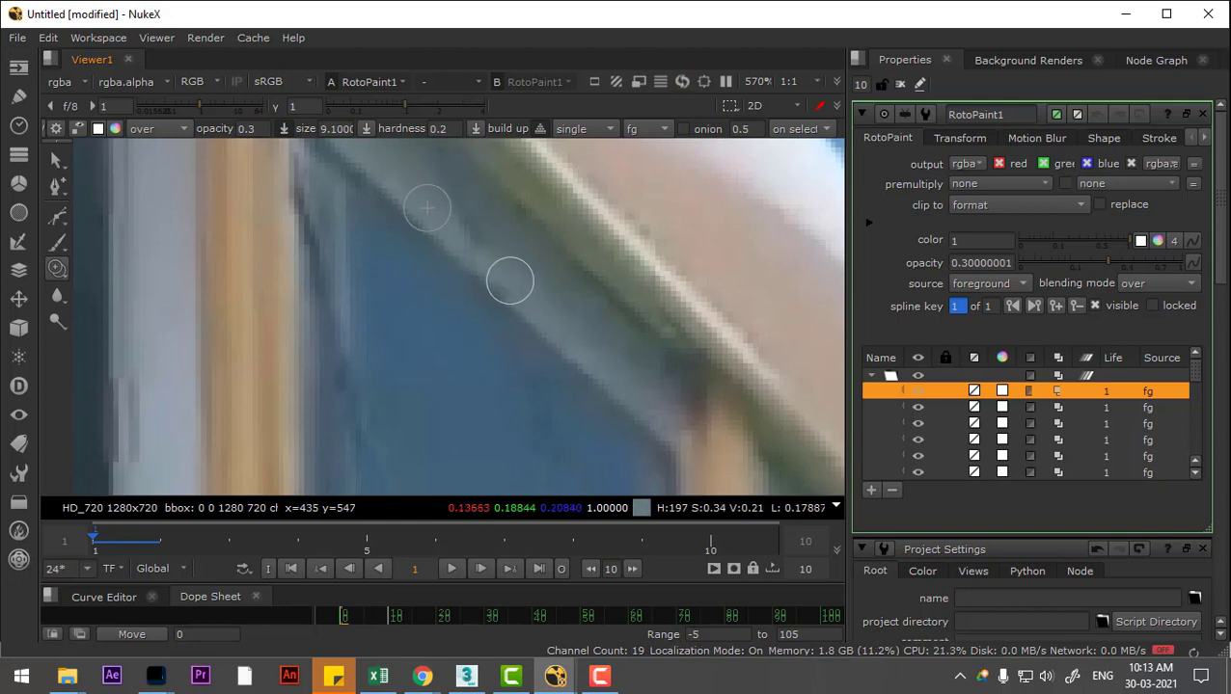
pyautogui.scroll(3, 555, 384)
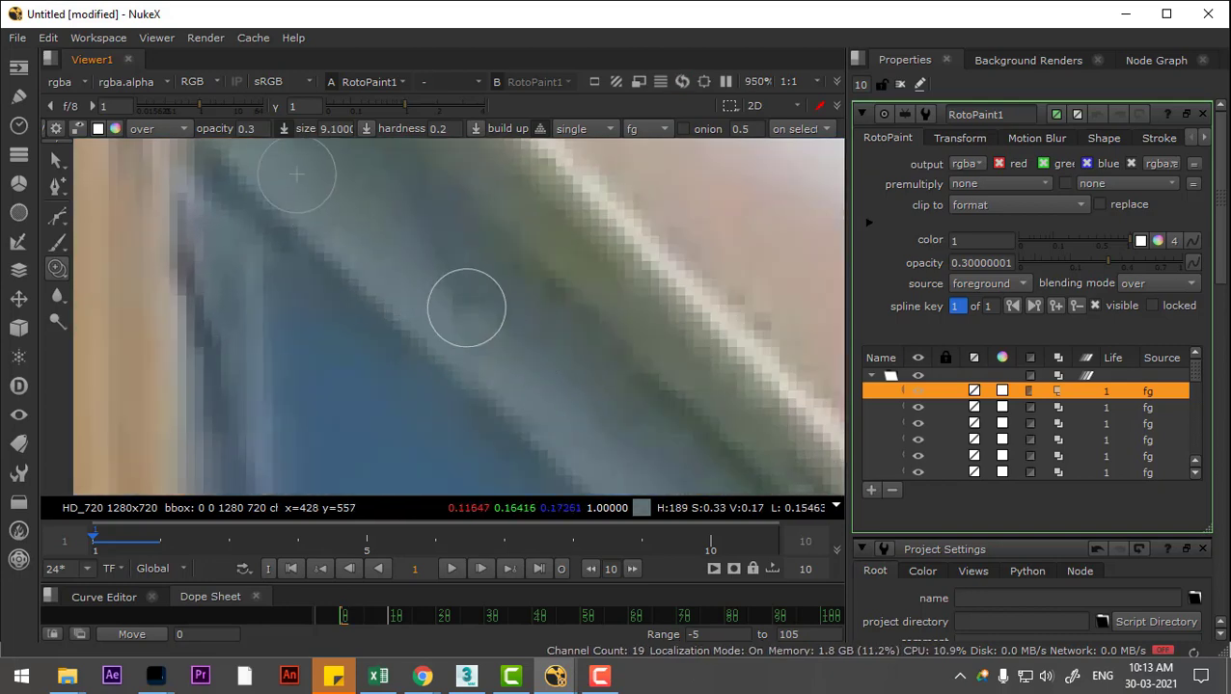
pyautogui.scroll(-3, 569, 357)
pyautogui.scroll(-3, 573, 363)
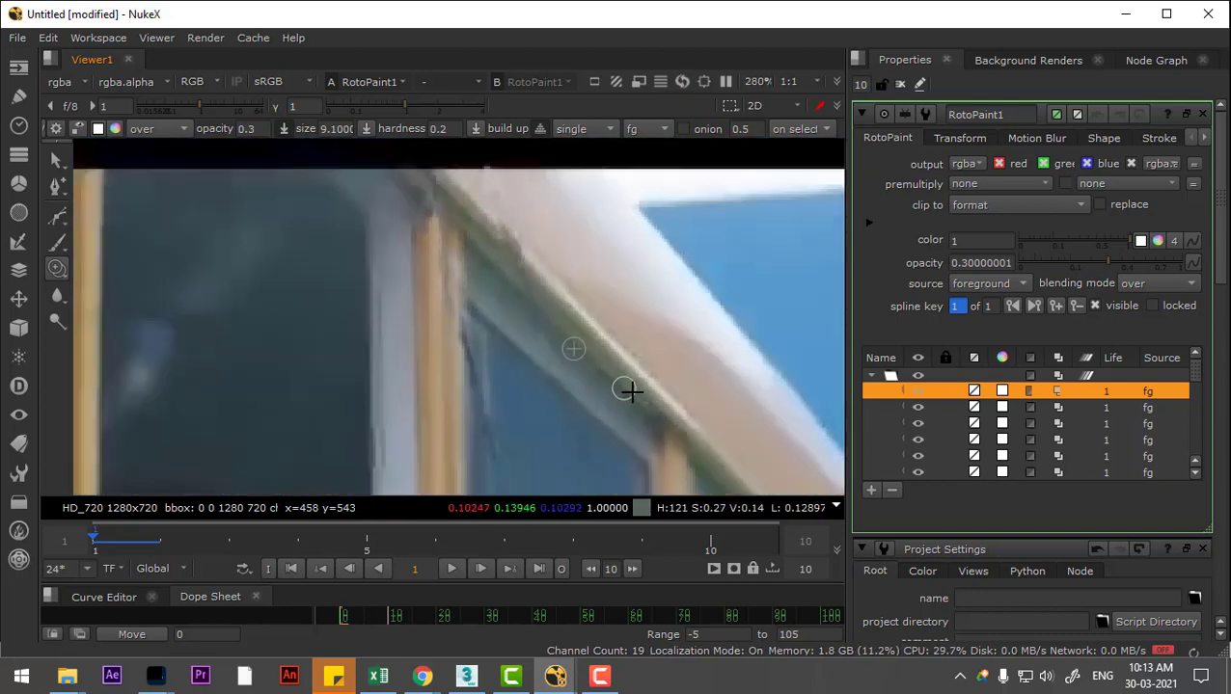
# Step: Clone clean glass over the smudges under the upper diagonal frame, undoing the stray post-coloured stroke and enlarging the brush to 13.1
pyautogui.scroll(4, 677, 415)
pyautogui.moveTo(547, 396); pyautogui.dragTo(587, 205)
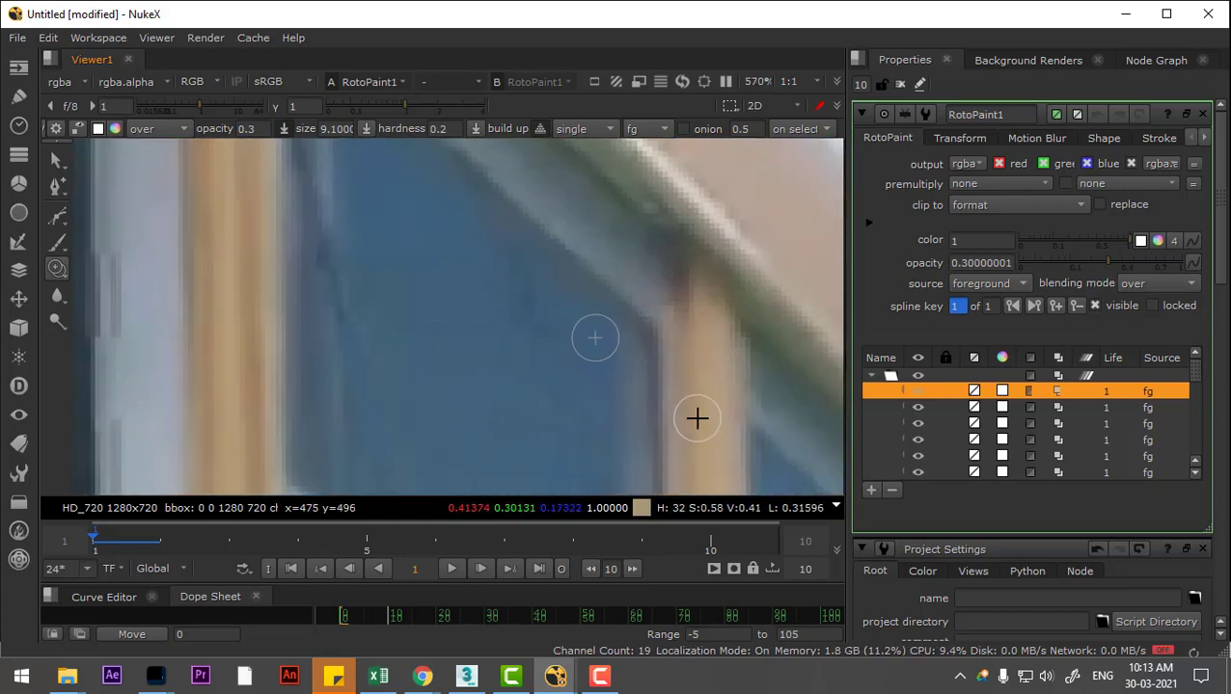
pyautogui.moveTo(698, 421)
pyautogui.mouseDown()
pyautogui.moveTo(499, 341)
pyautogui.moveTo(503, 306)
pyautogui.mouseUp()
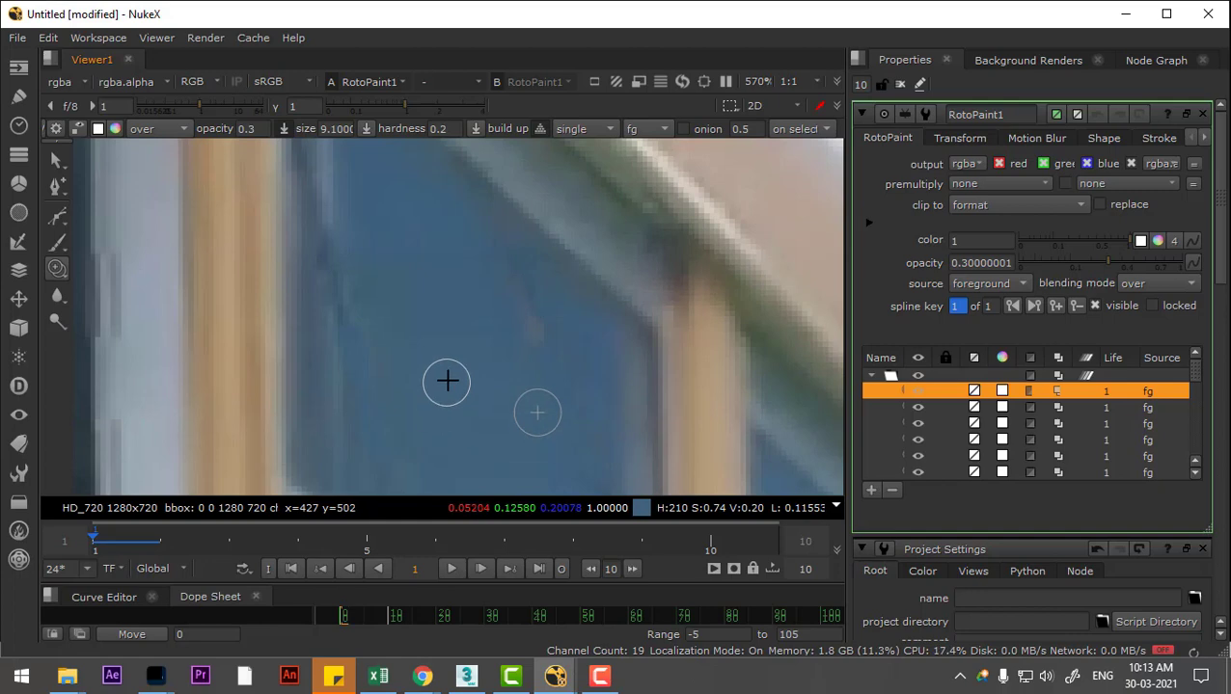
pyautogui.scroll(-4, 608, 406)
pyautogui.scroll(3, 563, 379)
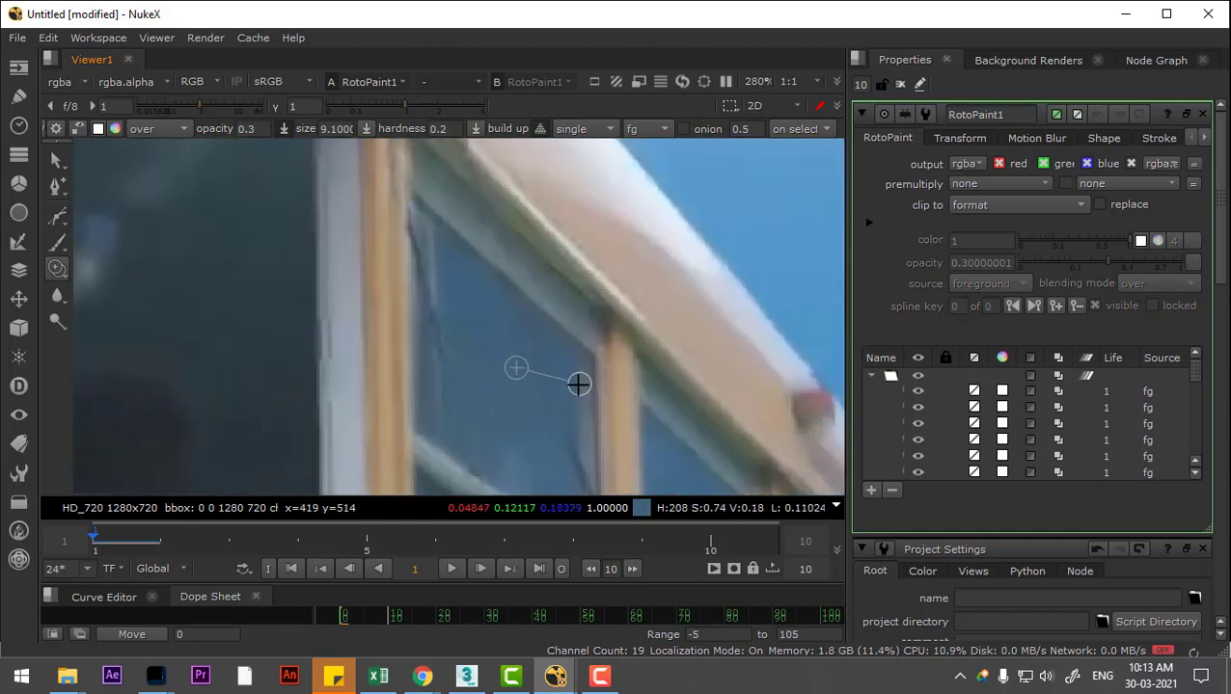
pyautogui.scroll(3, 536, 345)
pyautogui.moveTo(539, 338); pyautogui.dragTo(527, 343)
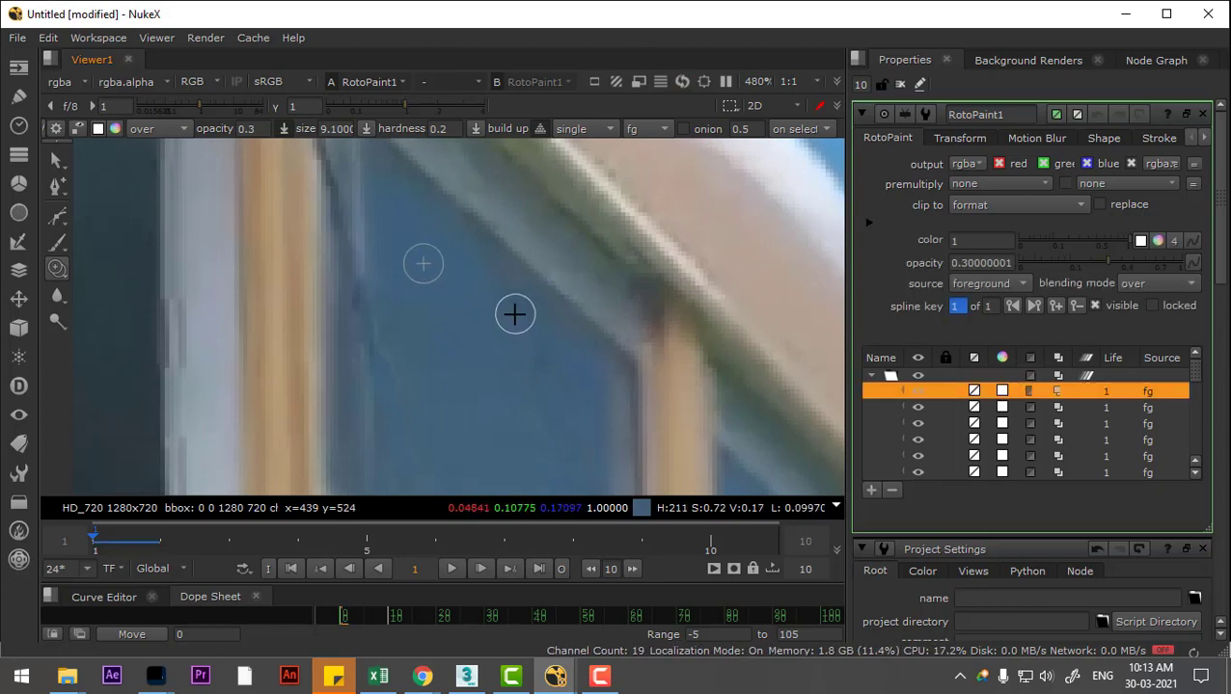
pyautogui.keyDown('shift'); pyautogui.moveTo(534, 364); pyautogui.dragTo(550, 363); pyautogui.keyUp('shift')
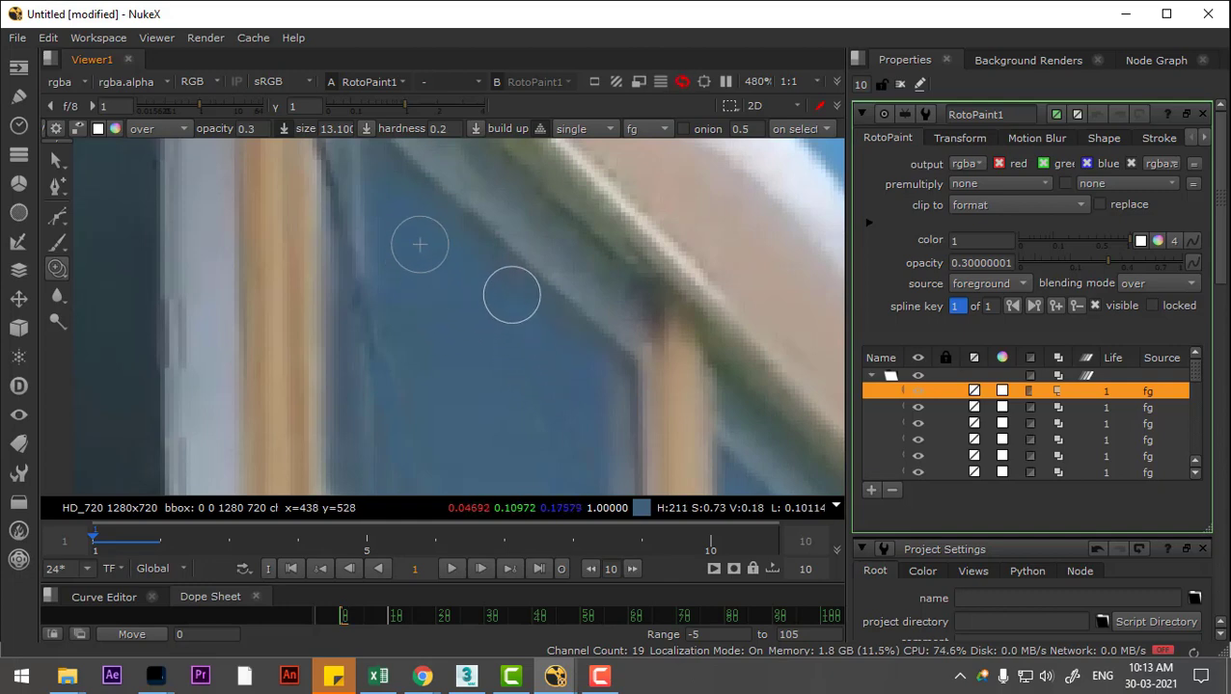
# Step: Clone clean glass and inner frame texture over the right-hand wire beside the second post, working down towards the diagonal crossbar
pyautogui.keyDown('alt'); pyautogui.moveTo(561, 403); pyautogui.dragTo(544, 250); pyautogui.keyUp('alt')
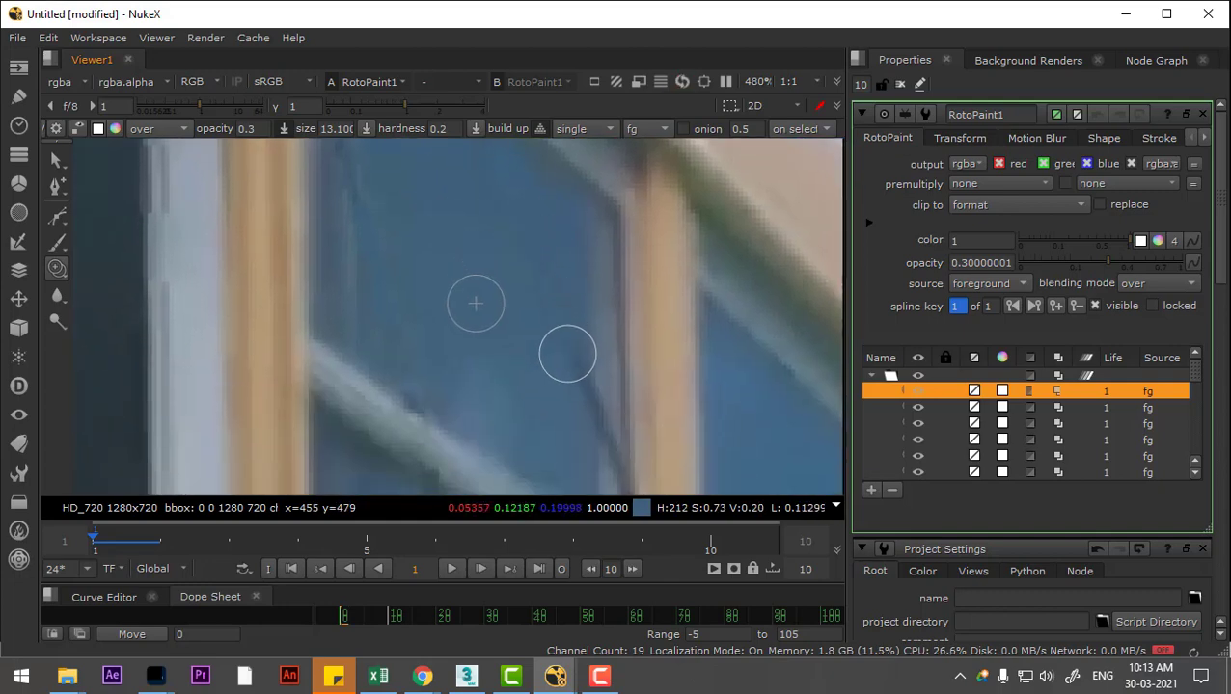
pyautogui.moveTo(681, 334)
pyautogui.keyDown('ctrl'); pyautogui.mouseDown()
pyautogui.moveTo(562, 374)
pyautogui.moveTo(637, 388)
pyautogui.mouseUp(); pyautogui.keyUp('ctrl')
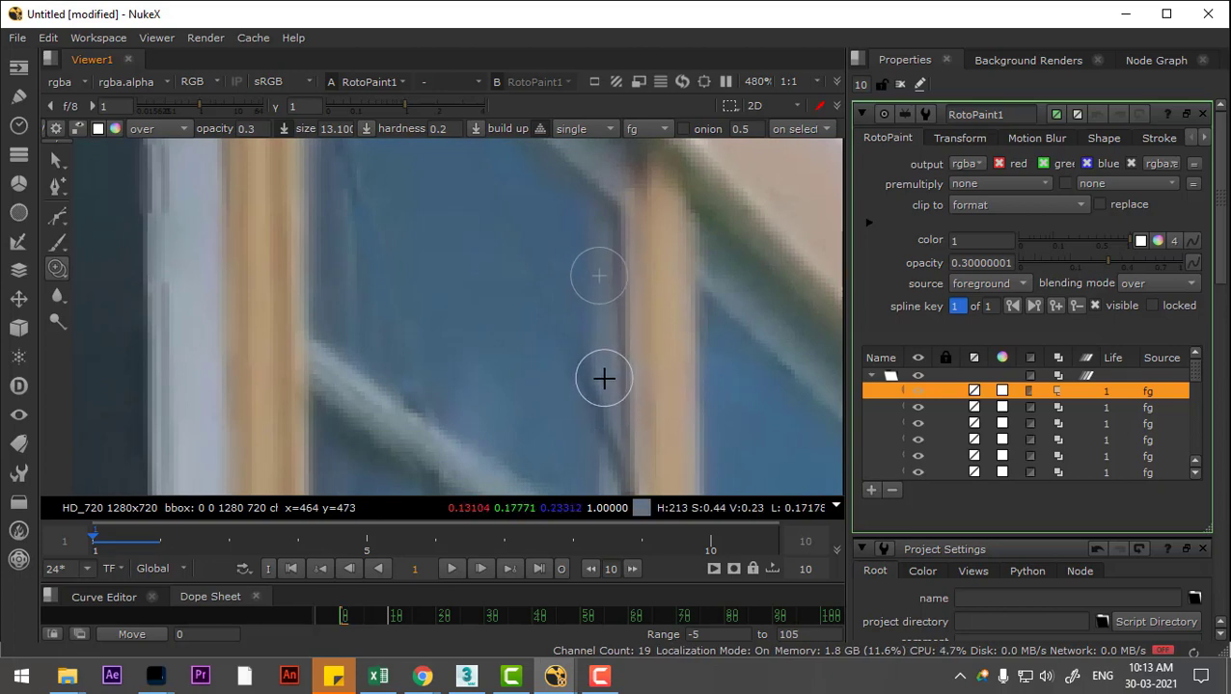
pyautogui.moveTo(600, 383)
pyautogui.mouseDown()
pyautogui.moveTo(616, 472)
pyautogui.moveTo(599, 289)
pyautogui.mouseUp()
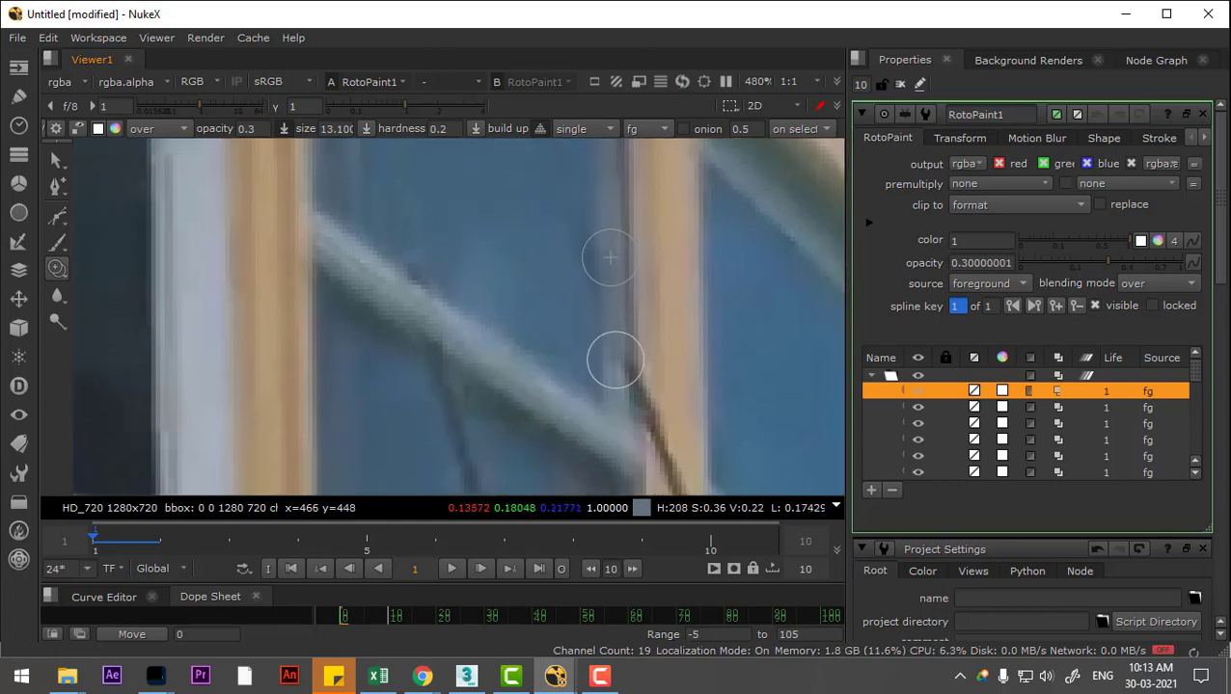
pyautogui.moveTo(609, 280); pyautogui.dragTo(576, 369)
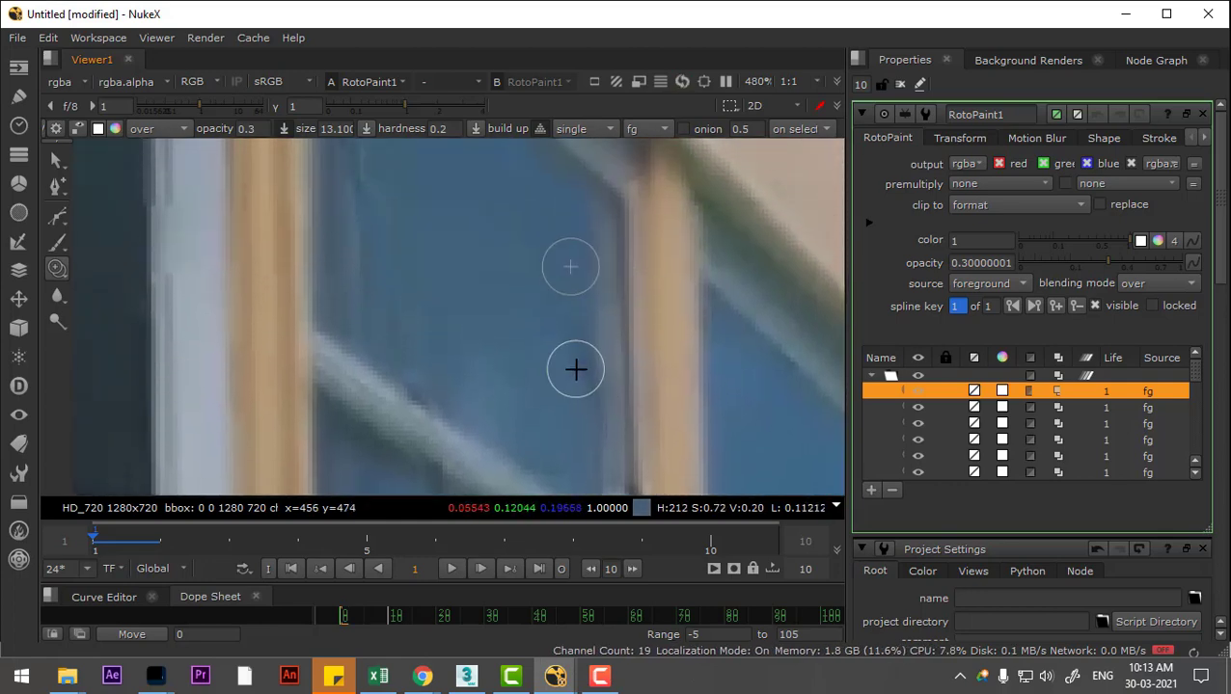
pyautogui.moveTo(581, 451)
pyautogui.mouseDown()
pyautogui.moveTo(622, 294)
pyautogui.moveTo(602, 230)
pyautogui.moveTo(548, 261)
pyautogui.mouseUp()
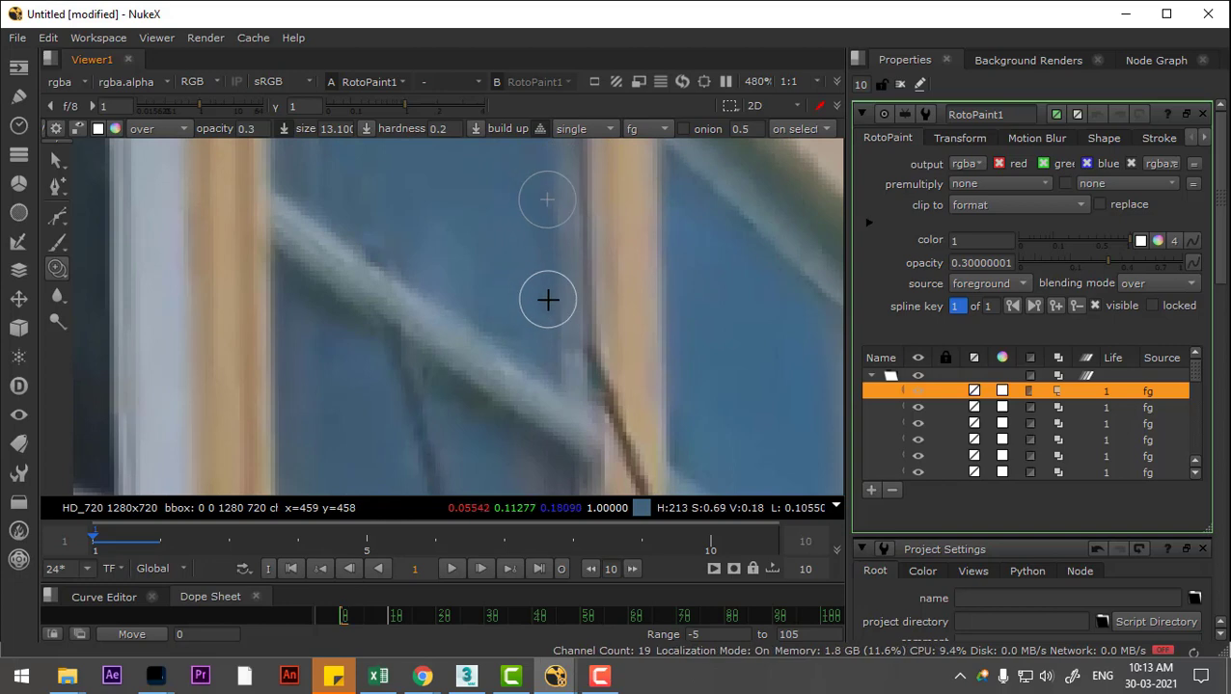
# Step: Even out the remaining patches in the upper pane's glass and along its upper diagonal frame with cloned texture
pyautogui.scroll(-2, 550, 289)
pyautogui.scroll(-8, 566, 282)
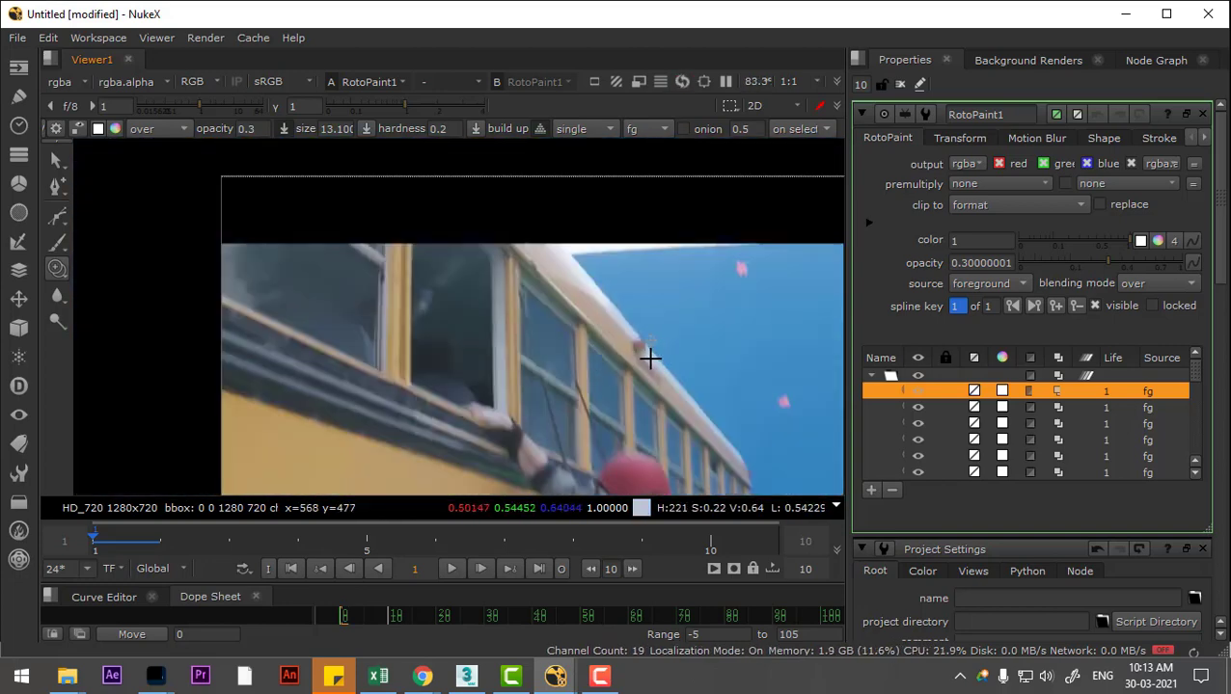
pyautogui.scroll(7, 644, 359)
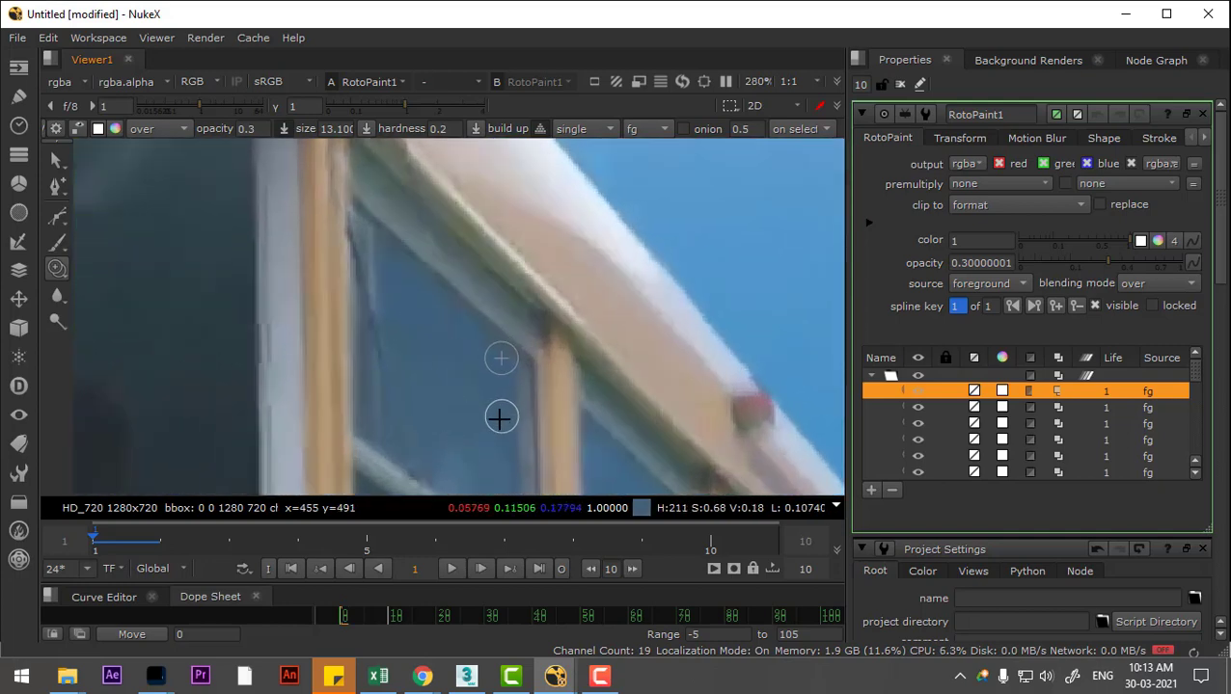
pyautogui.scroll(2, 500, 418)
pyautogui.moveTo(450, 388); pyautogui.dragTo(481, 521)
pyautogui.moveTo(411, 459)
pyautogui.mouseDown()
pyautogui.moveTo(535, 435)
pyautogui.moveTo(501, 388)
pyautogui.mouseUp()
pyautogui.moveTo(500, 388); pyautogui.dragTo(421, 388)
pyautogui.moveTo(301, 333); pyautogui.dragTo(403, 382)
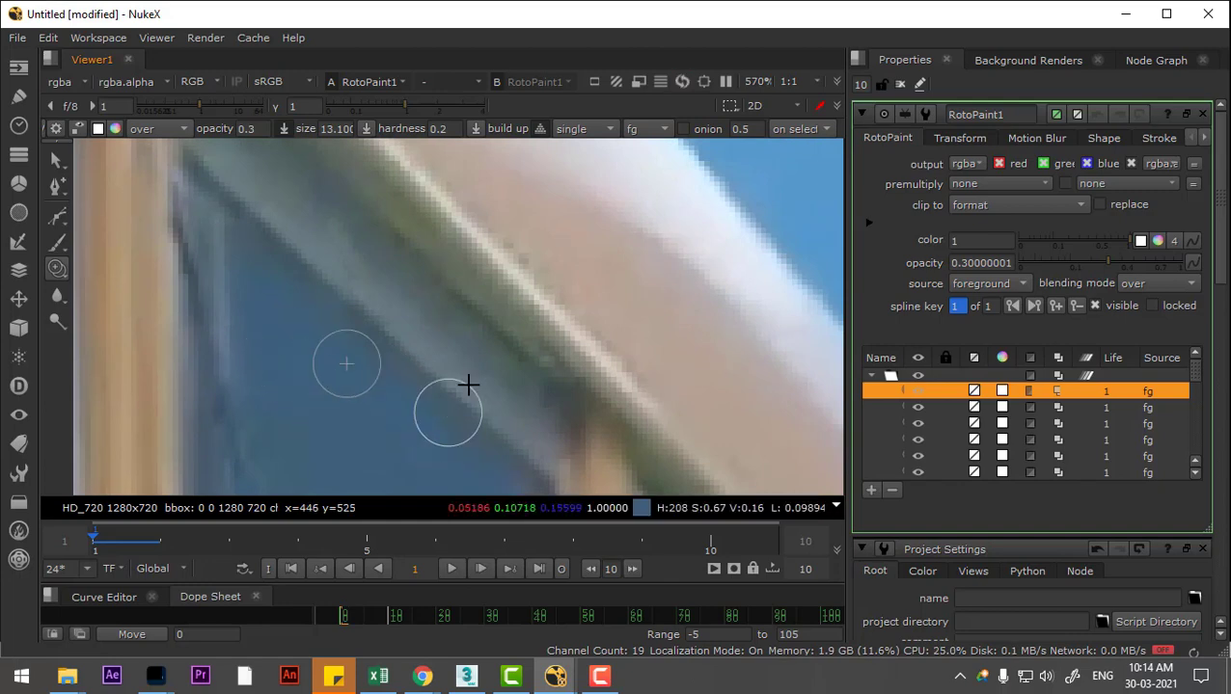
pyautogui.scroll(-3, 473, 378)
pyautogui.scroll(4, 493, 362)
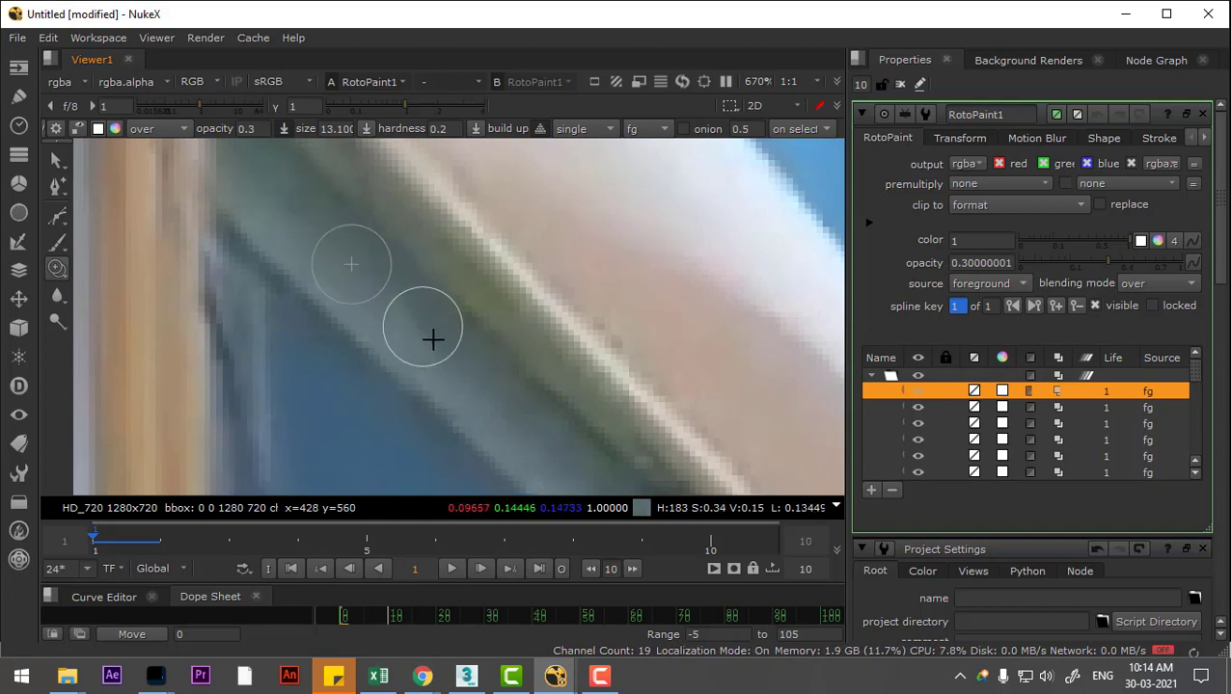
pyautogui.scroll(-5, 463, 386)
# Step: Clone clean wood over the dark wire crossing the second window post, raising the clone opacity to 0.5
pyautogui.scroll(4, 514, 260)
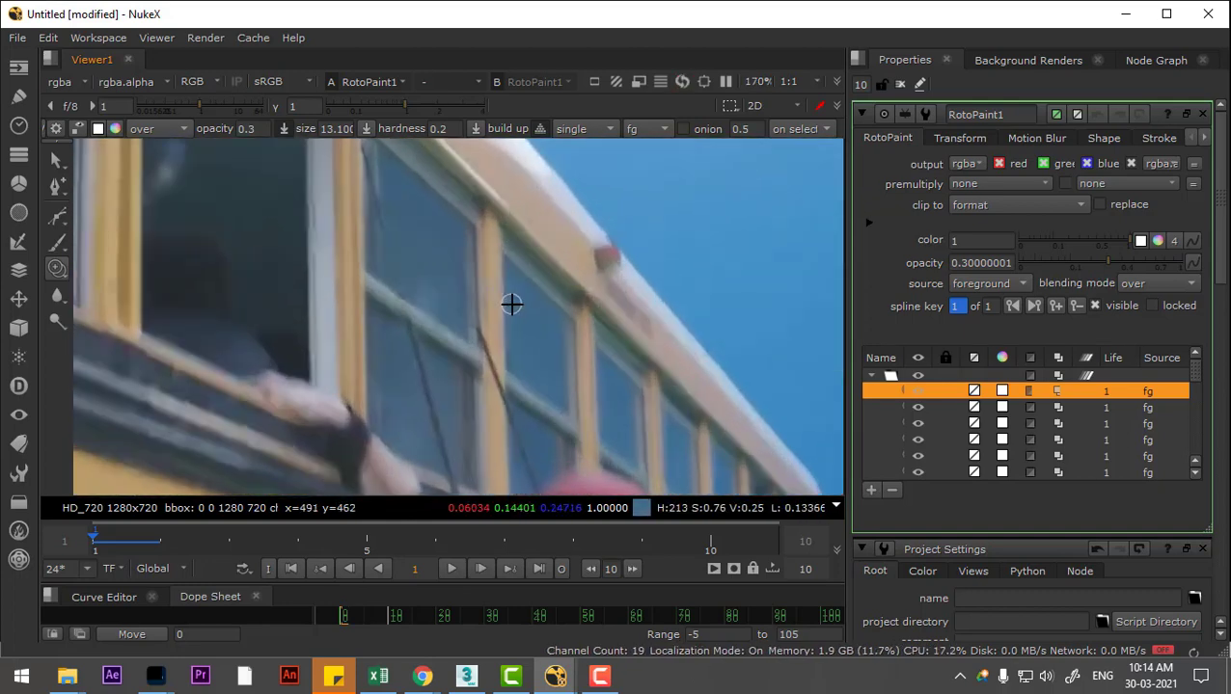
pyautogui.moveTo(509, 339); pyautogui.dragTo(529, 202)
pyautogui.scroll(1, 529, 201)
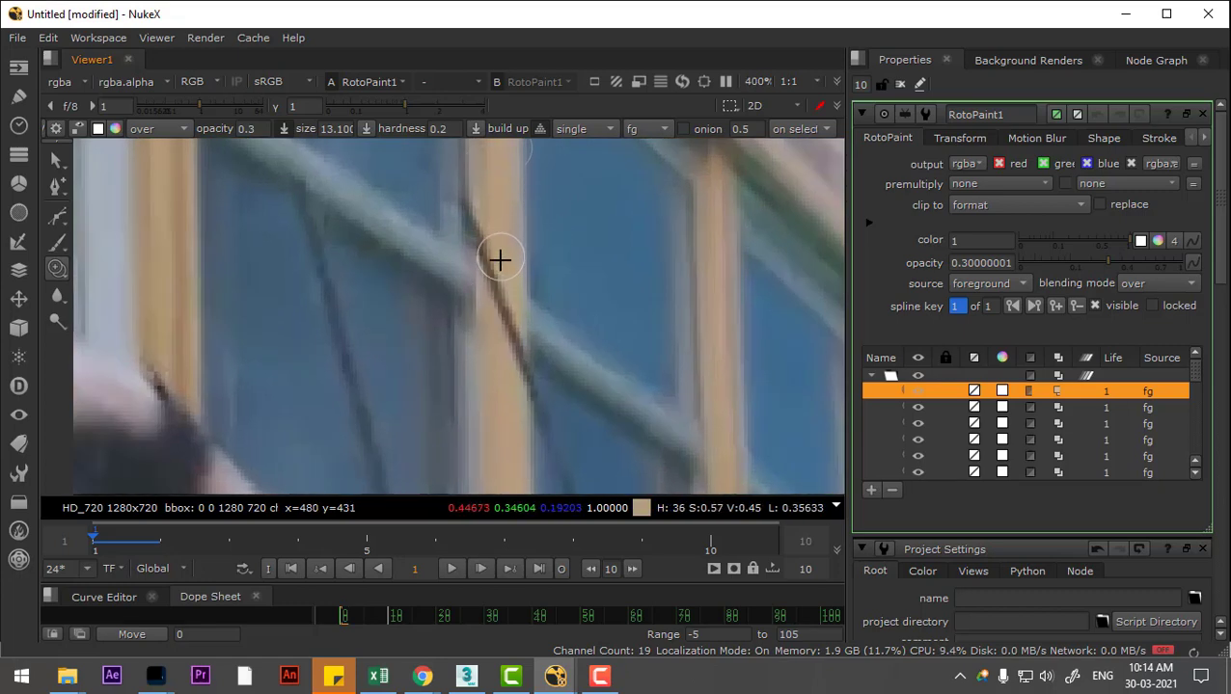
pyautogui.moveTo(500, 258); pyautogui.dragTo(510, 339)
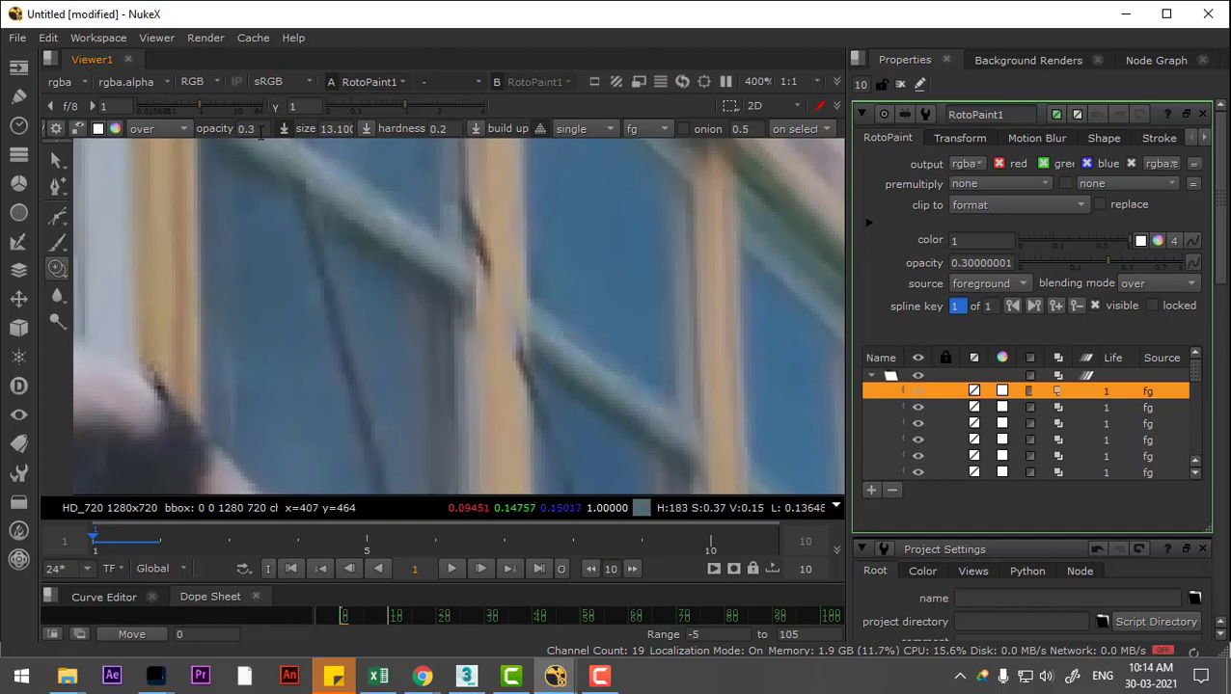
pyautogui.press('Return')
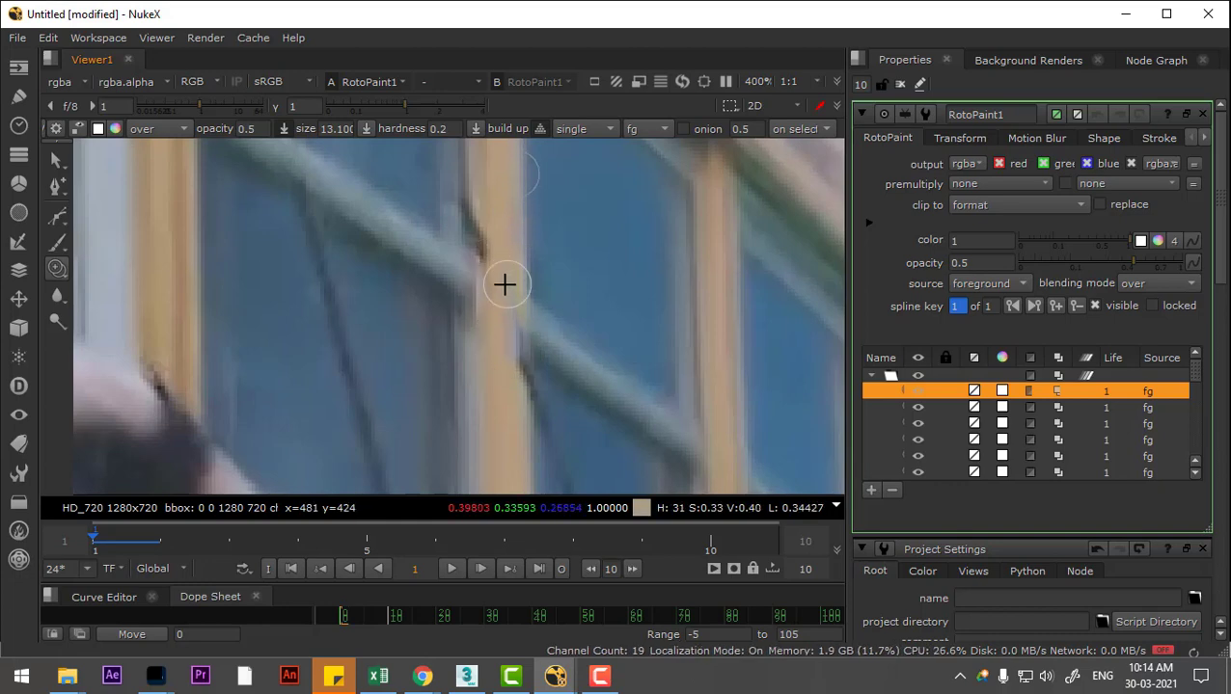
pyautogui.moveTo(517, 256); pyautogui.dragTo(514, 382)
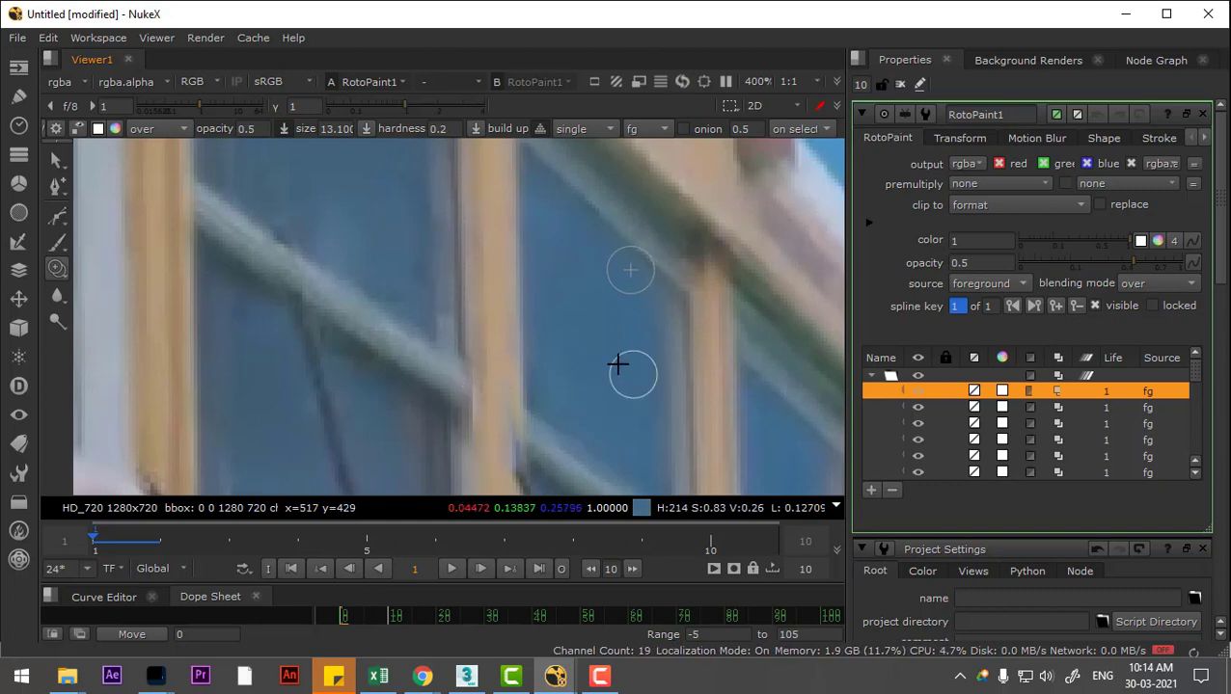
pyautogui.moveTo(522, 370); pyautogui.dragTo(497, 287)
# Step: Retouch the second post's edge where the next pane's crossbar meets it, undoing and repainting the clone strokes as needed
pyautogui.scroll(-2, 502, 290)
pyautogui.scroll(2, 550, 298)
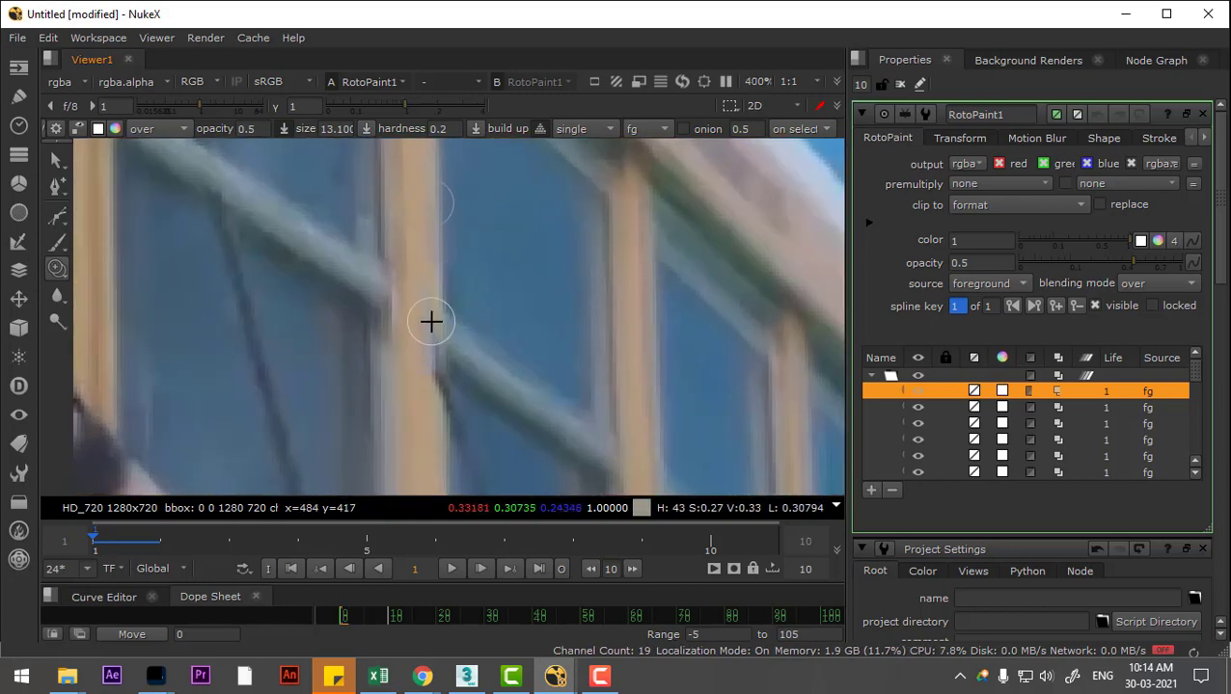
pyautogui.hotkey('ctrl', 'z')
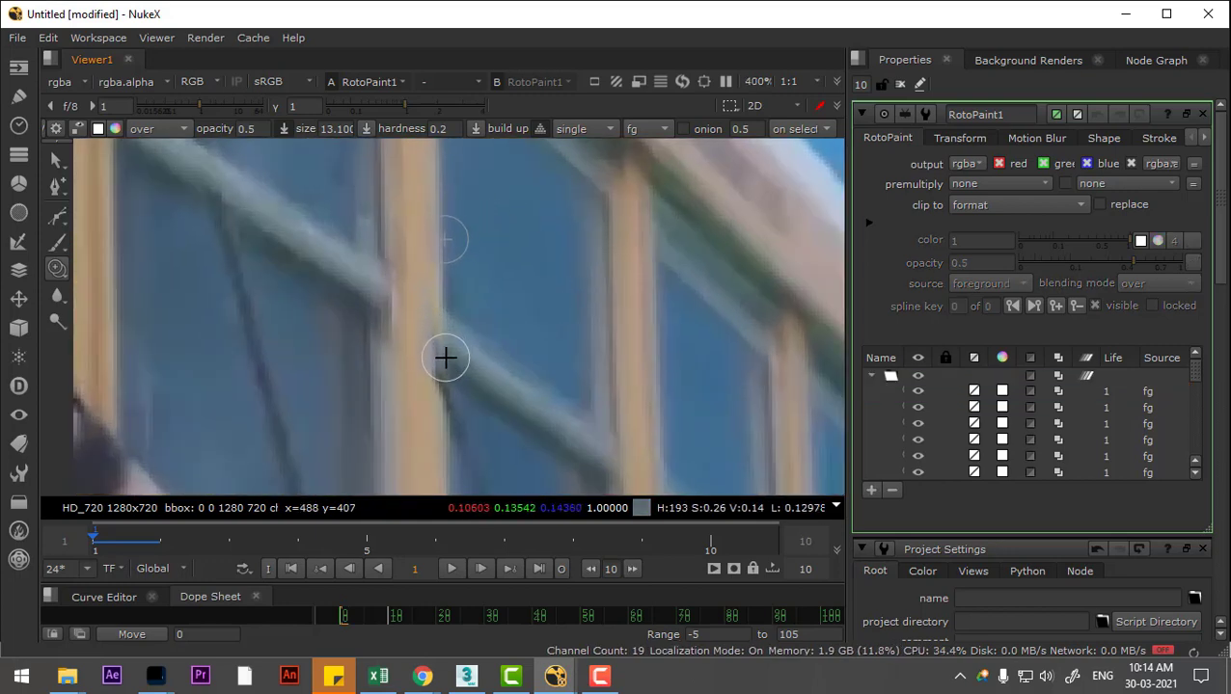
pyautogui.moveTo(434, 353); pyautogui.dragTo(430, 334)
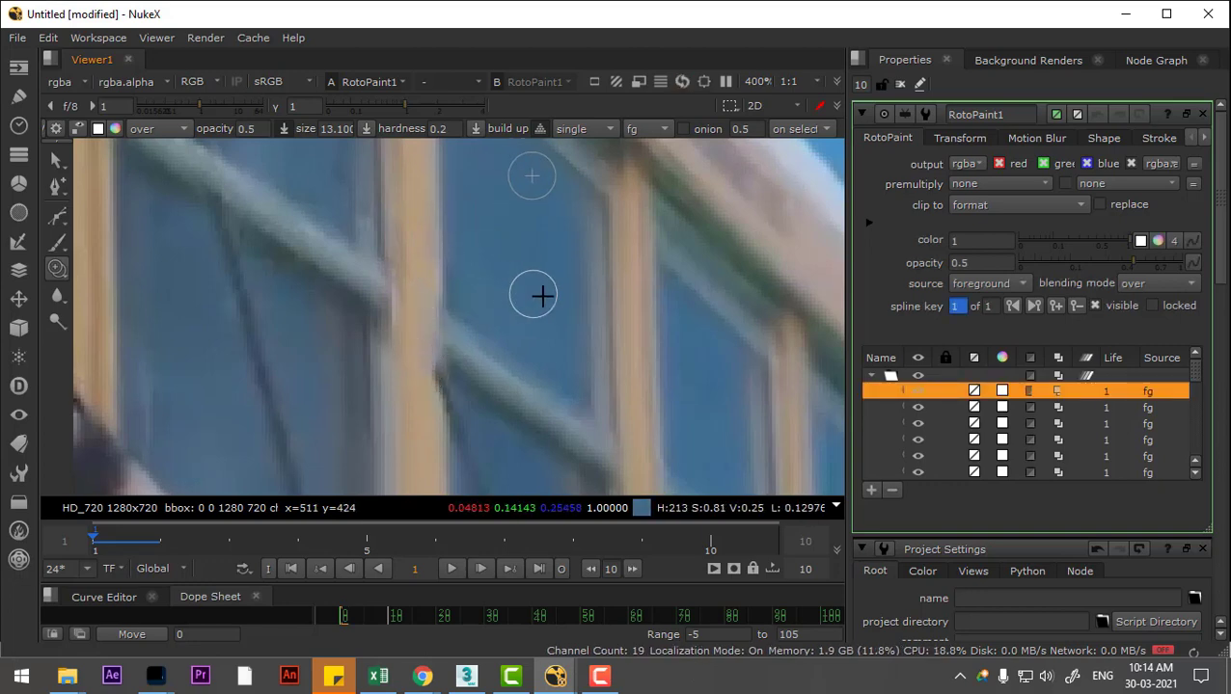
pyautogui.press('Escape')
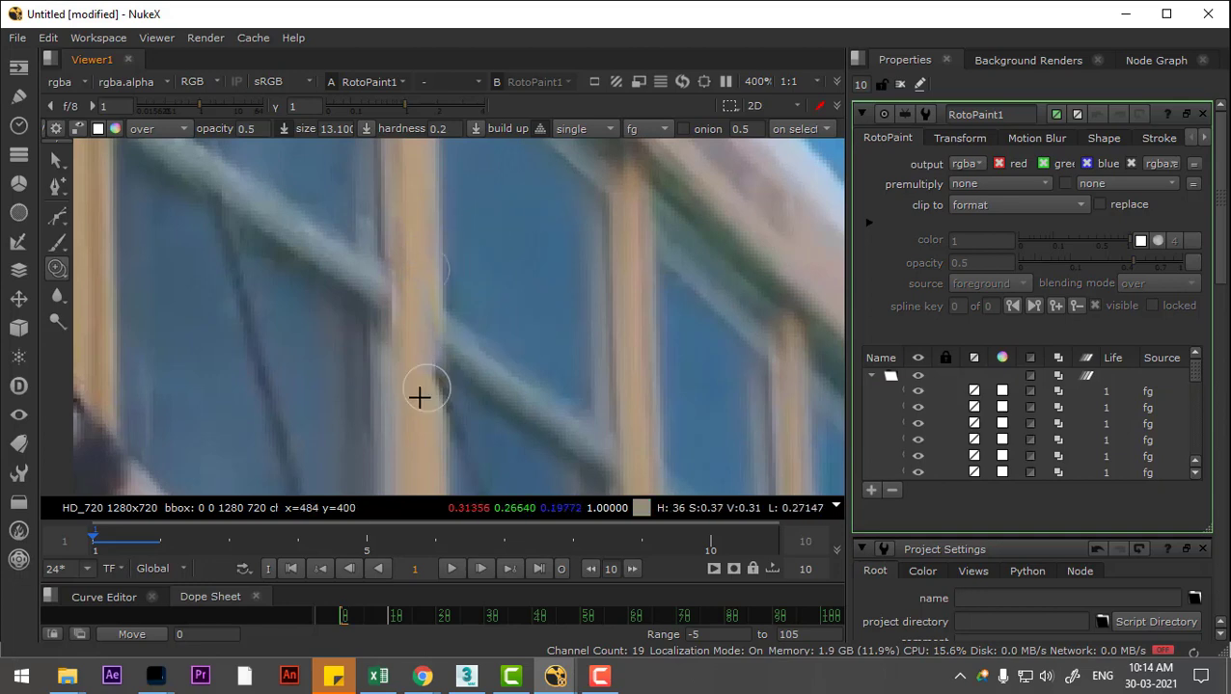
pyautogui.moveTo(451, 370); pyautogui.dragTo(434, 301)
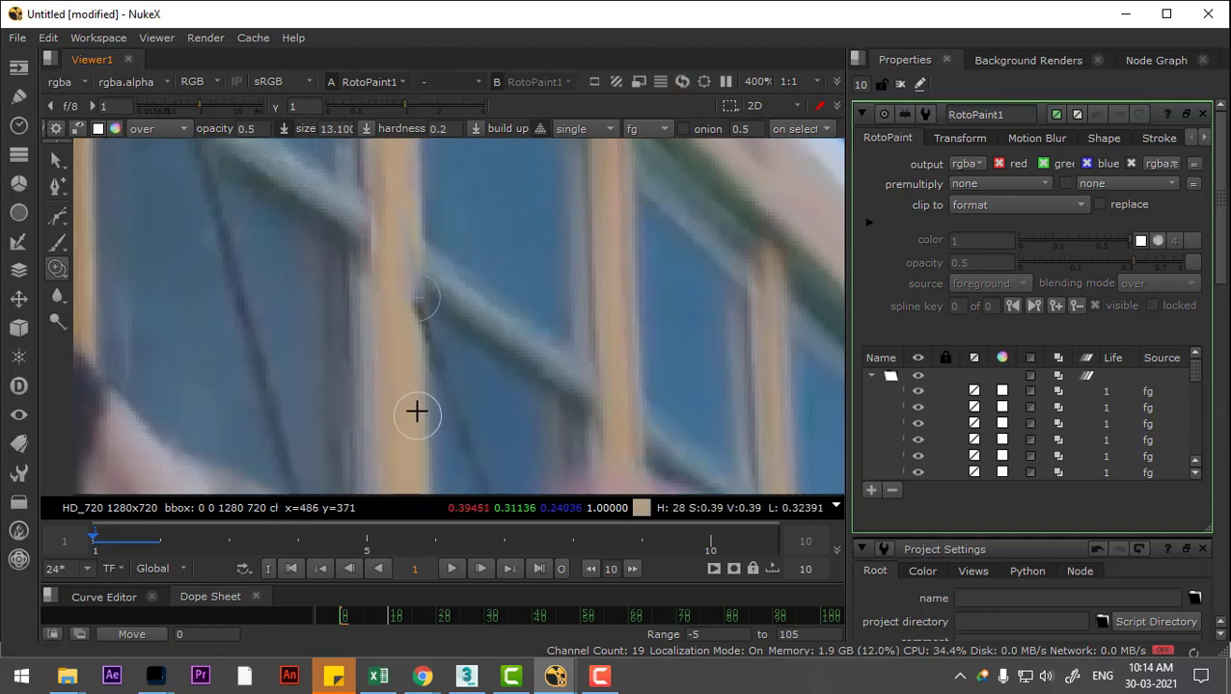
# Step: Clone clean glass over the wire below the crossbar in the pane beside the second post, using a brush size of about 11.9
pyautogui.moveTo(400, 421)
pyautogui.mouseDown()
pyautogui.moveTo(439, 395)
pyautogui.moveTo(415, 418)
pyautogui.moveTo(511, 289)
pyautogui.moveTo(486, 299)
pyautogui.mouseUp()
pyautogui.moveTo(504, 419)
pyautogui.mouseDown()
pyautogui.moveTo(571, 415)
pyautogui.moveTo(451, 450)
pyautogui.moveTo(447, 425)
pyautogui.moveTo(489, 369)
pyautogui.mouseUp()
pyautogui.moveTo(501, 419)
pyautogui.mouseDown()
pyautogui.moveTo(508, 354)
pyautogui.moveTo(463, 345)
pyautogui.mouseUp()
pyautogui.scroll(1, 507, 355)
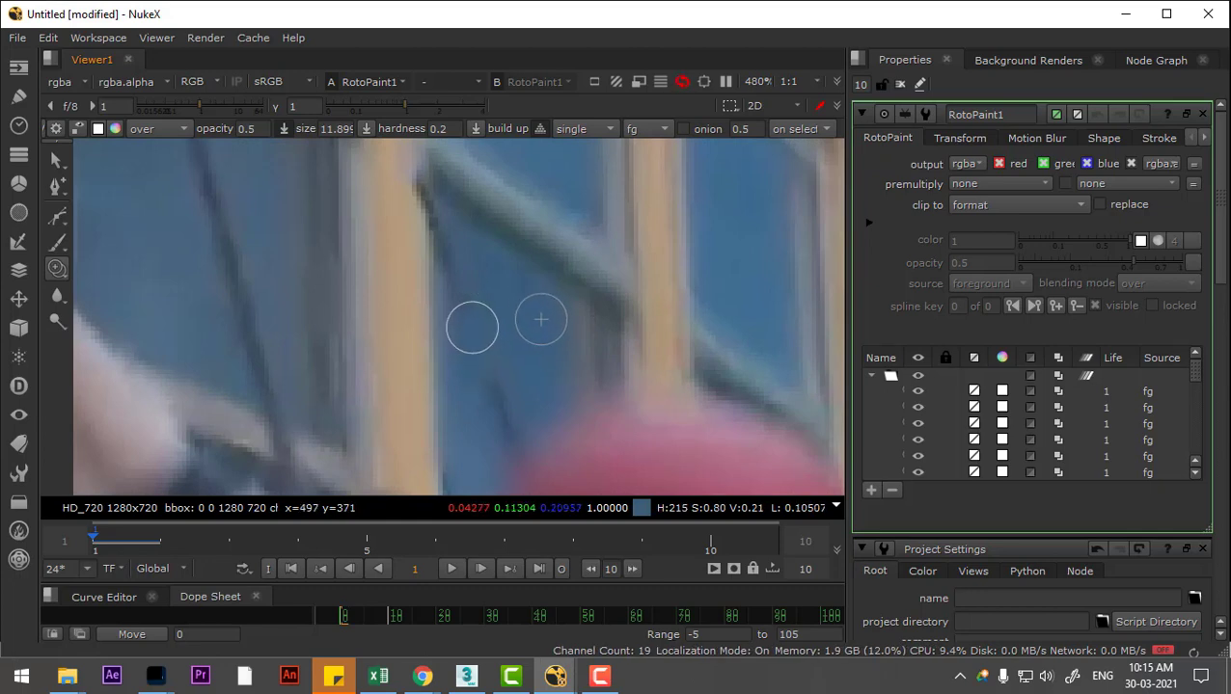
pyautogui.moveTo(498, 387); pyautogui.dragTo(498, 395)
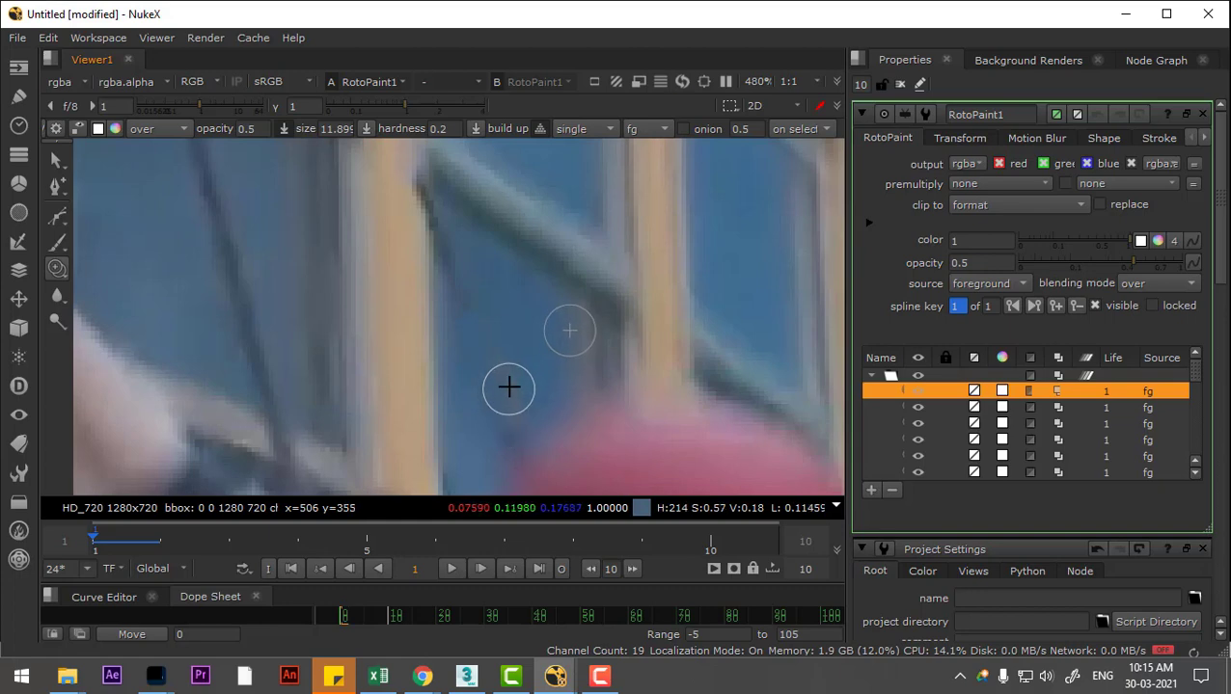
pyautogui.scroll(3, 509, 386)
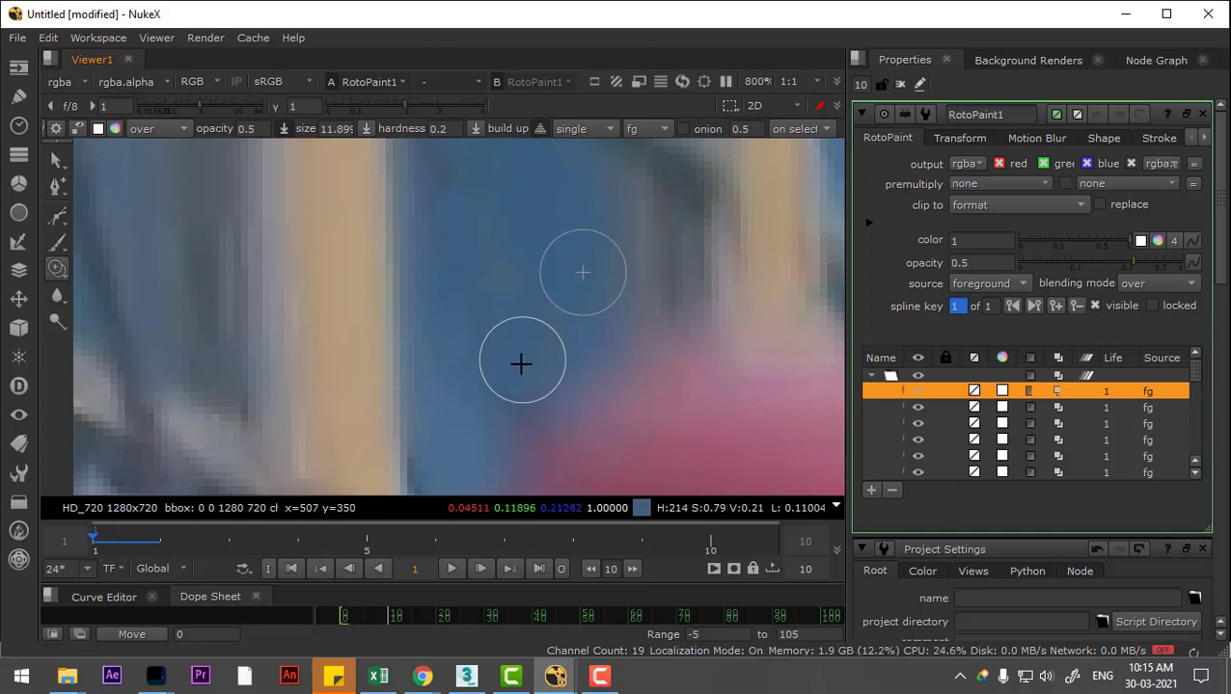
pyautogui.moveTo(489, 270); pyautogui.dragTo(555, 409)
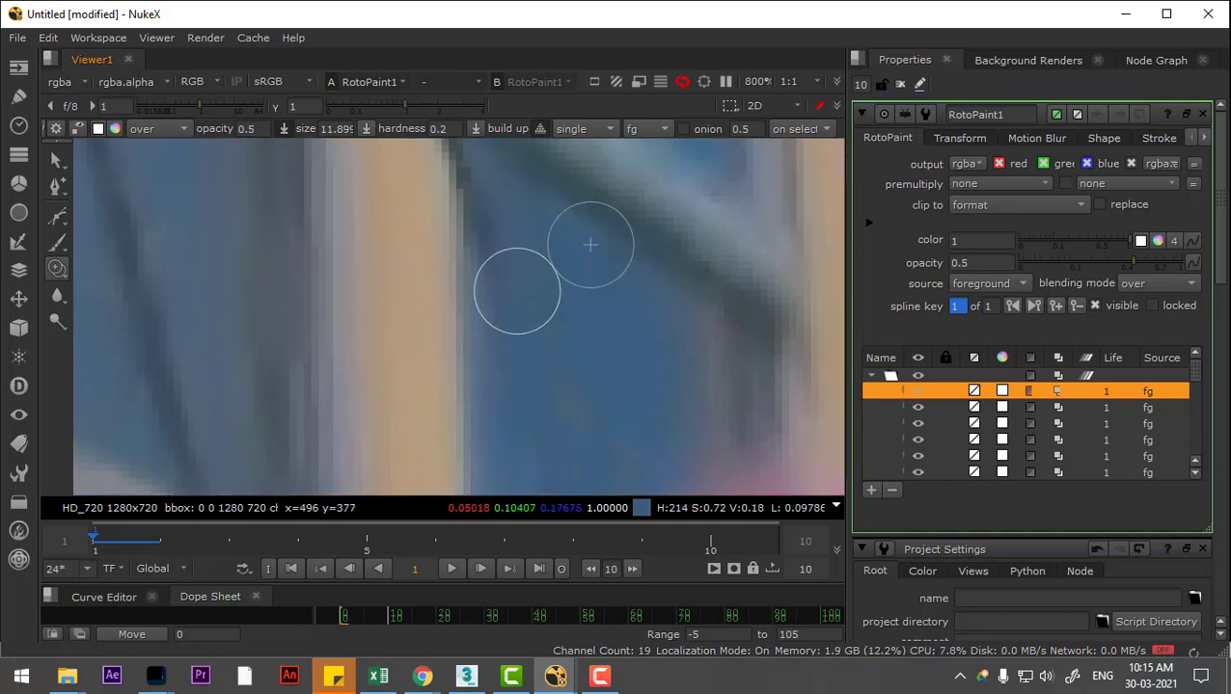
# Step: Enlarge the clone brush to about 17.2 and clone clean post edge over the dark wire remnant just below the crossbar joint
pyautogui.scroll(-4, 542, 336)
pyautogui.scroll(3, 518, 310)
pyautogui.moveTo(522, 280); pyautogui.dragTo(570, 465)
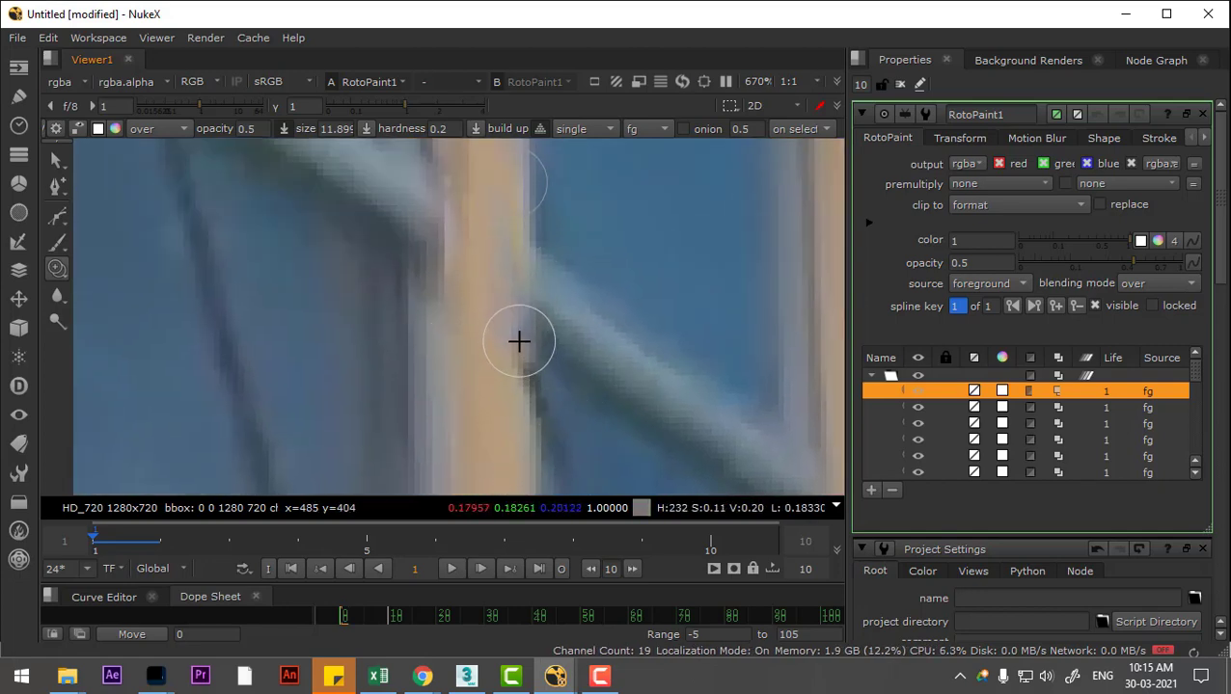
pyautogui.moveTo(514, 393); pyautogui.dragTo(527, 325)
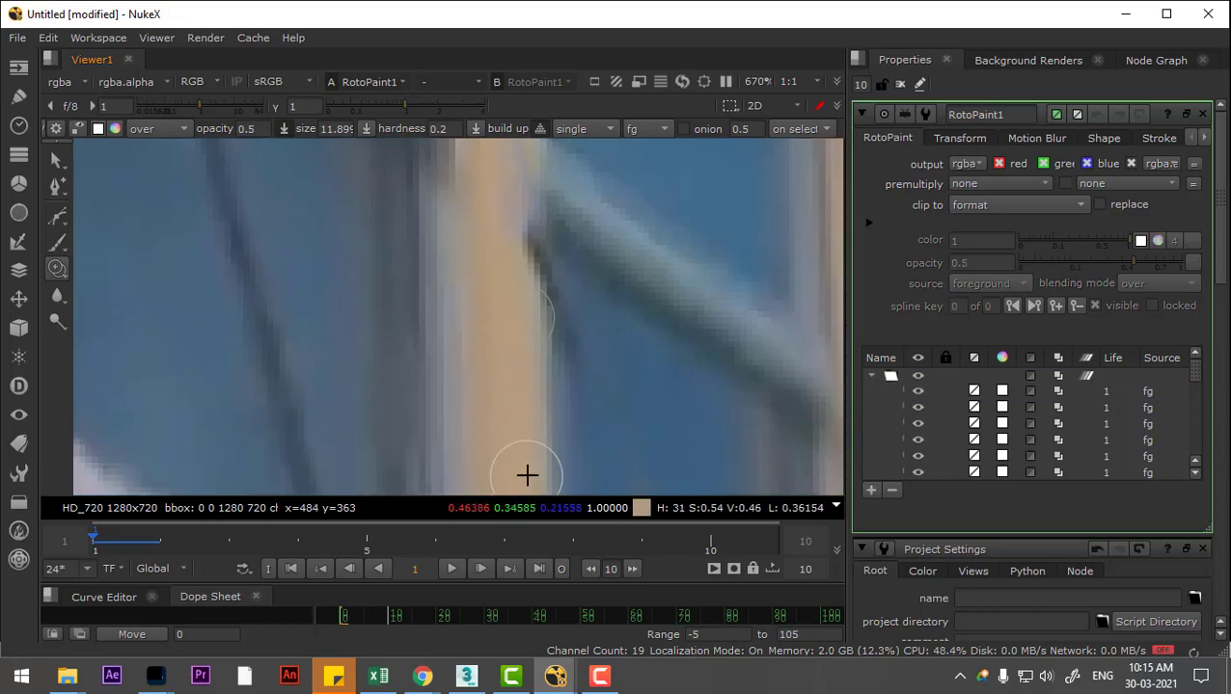
pyautogui.moveTo(535, 474)
pyautogui.mouseDown()
pyautogui.moveTo(580, 368)
pyautogui.moveTo(516, 451)
pyautogui.mouseUp()
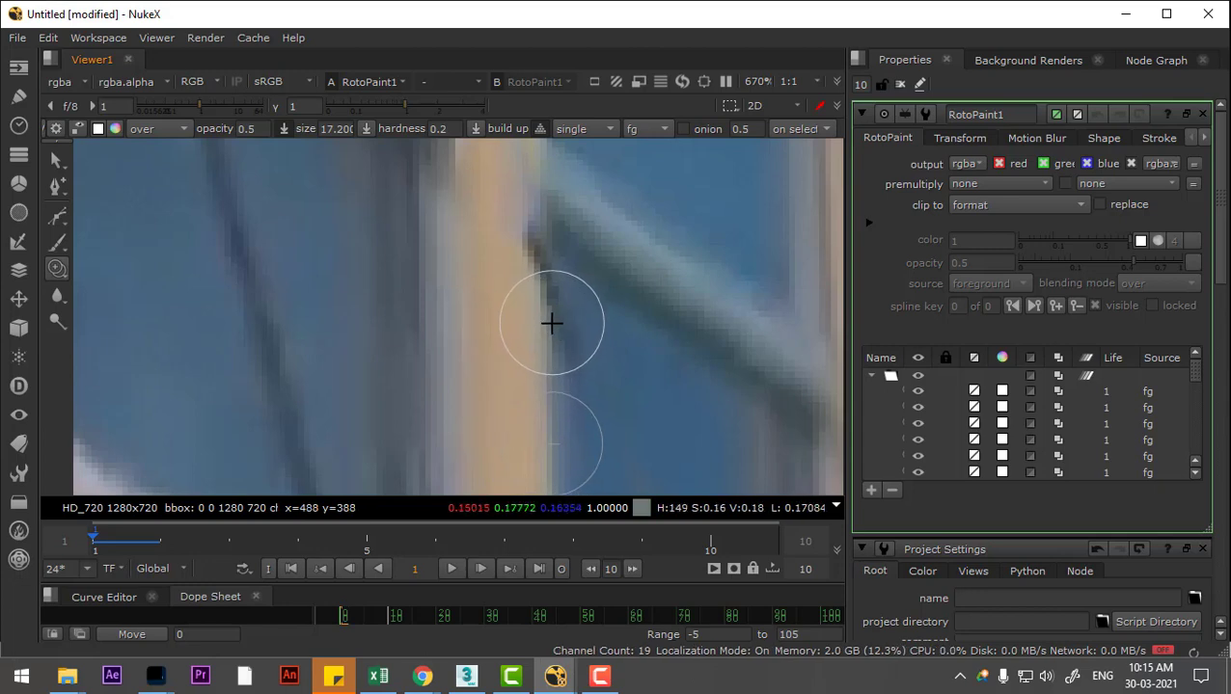
pyautogui.moveTo(548, 285); pyautogui.dragTo(546, 275)
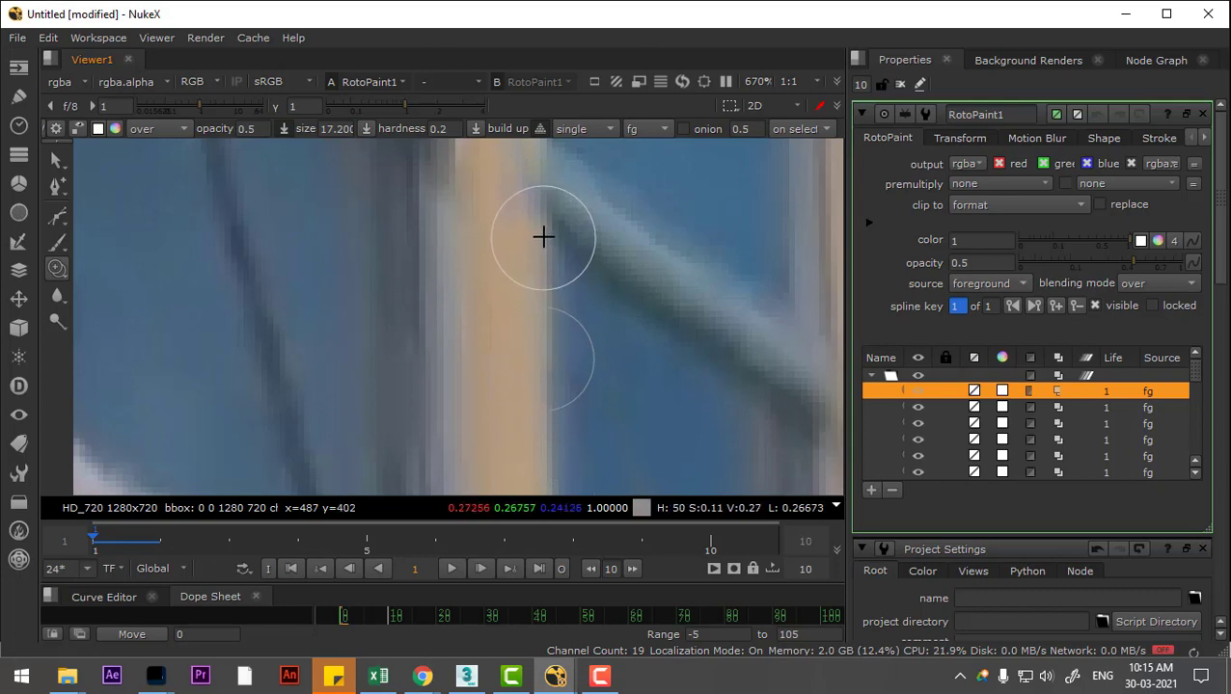
# Step: Inspect the retouched second post and neighbouring panes up close and in the full bus shot
pyautogui.scroll(-5, 543, 236)
pyautogui.scroll(3, 579, 250)
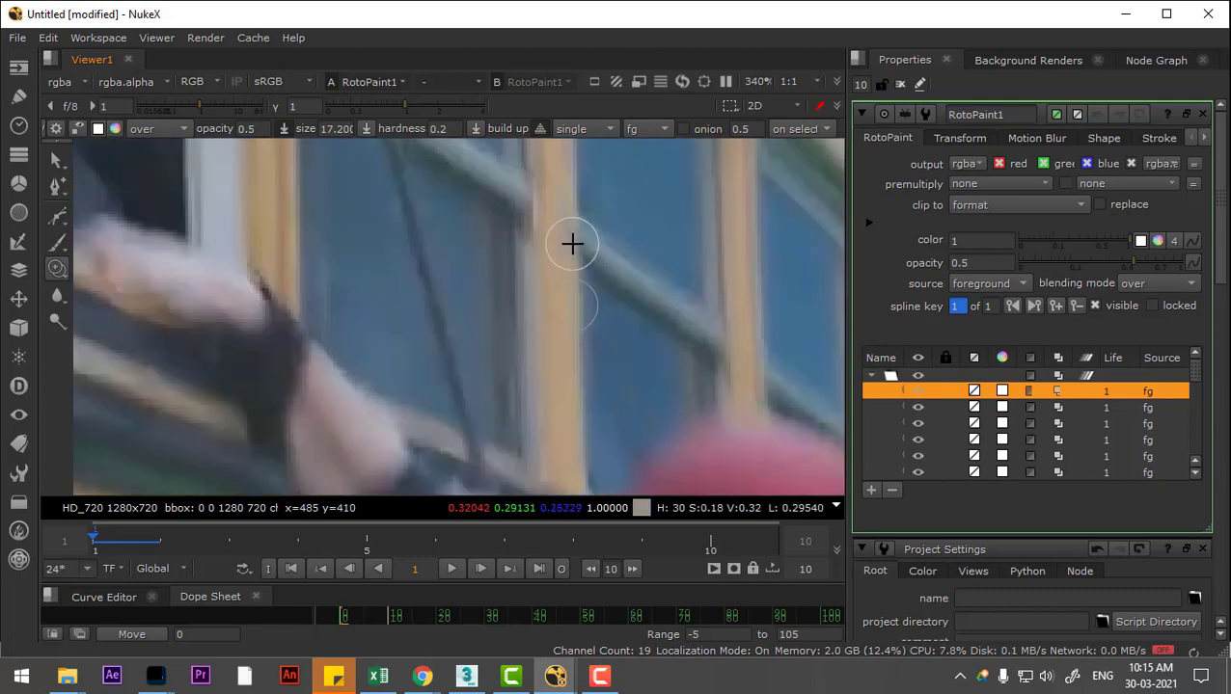
pyautogui.scroll(3, 576, 256)
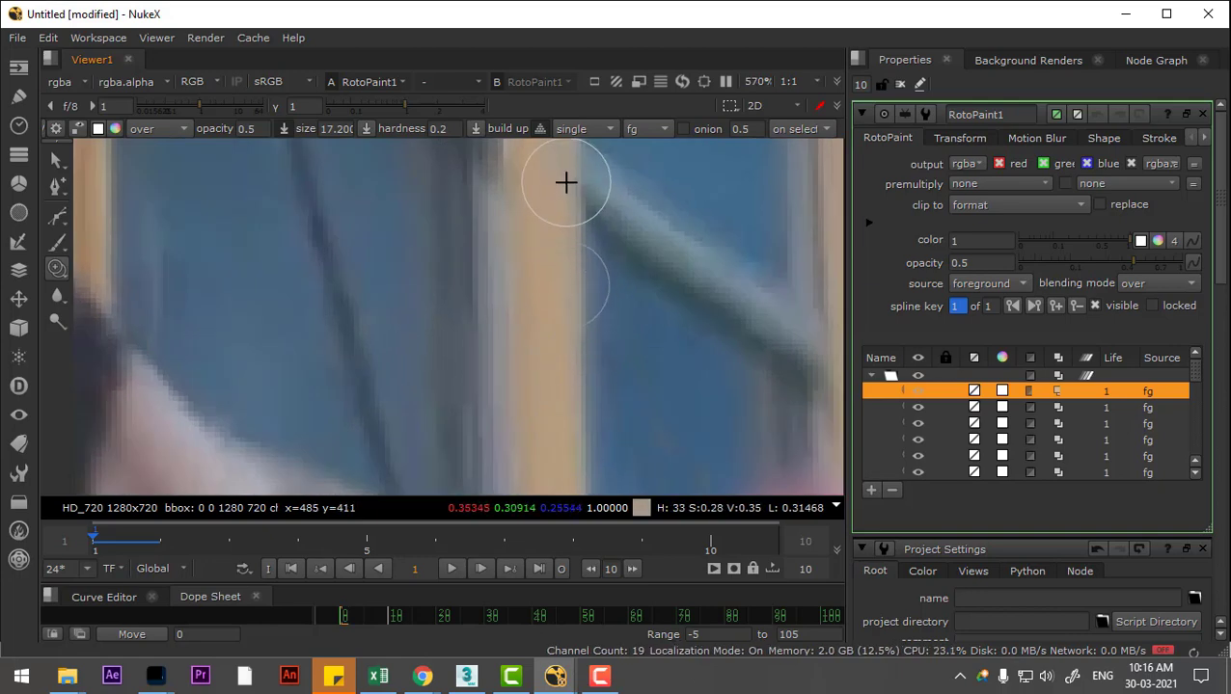
pyautogui.scroll(-5, 574, 244)
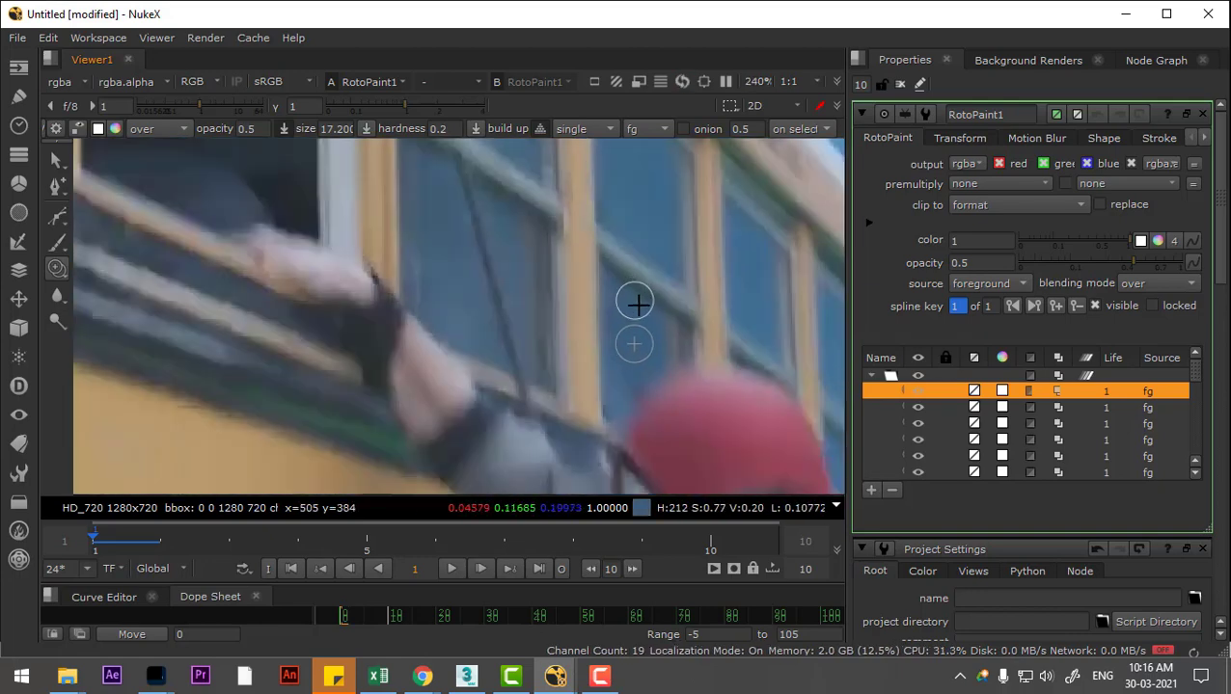
pyautogui.scroll(2, 641, 268)
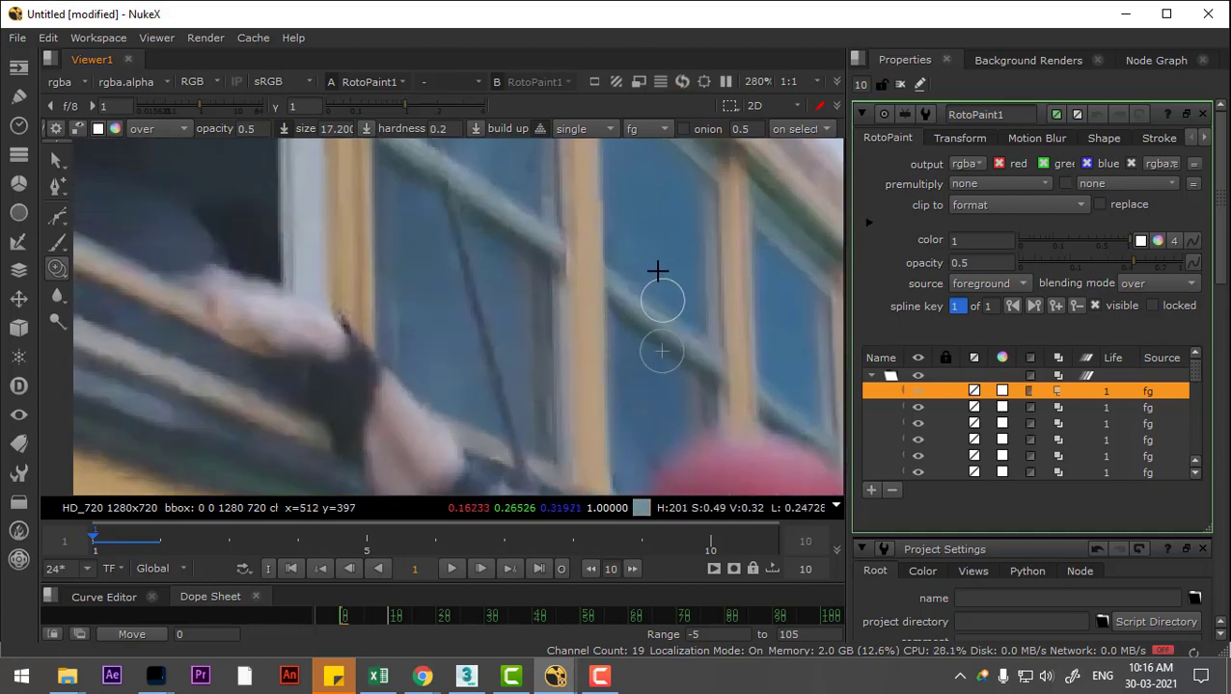
pyautogui.scroll(-6, 786, 411)
pyautogui.scroll(1, 420, 263)
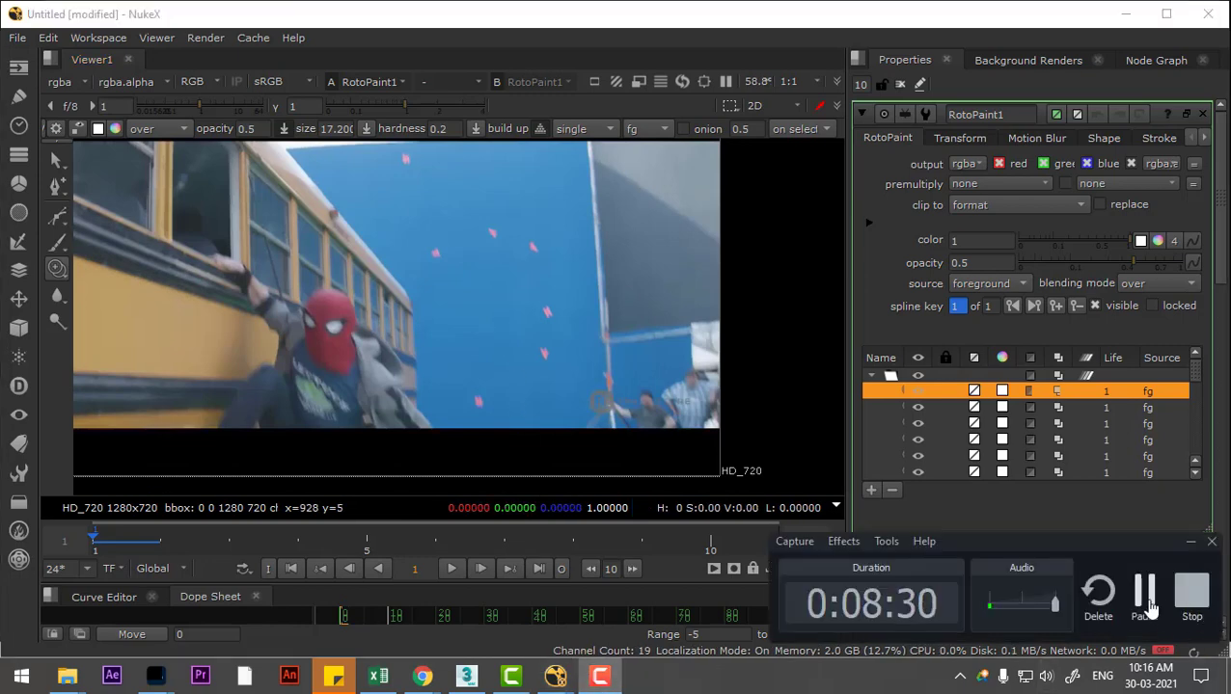
# Step: Clone clean glass over the wire traces along the first pane's inner frame above the crossbar, with the brush size at 15
pyautogui.scroll(4, 612, 302)
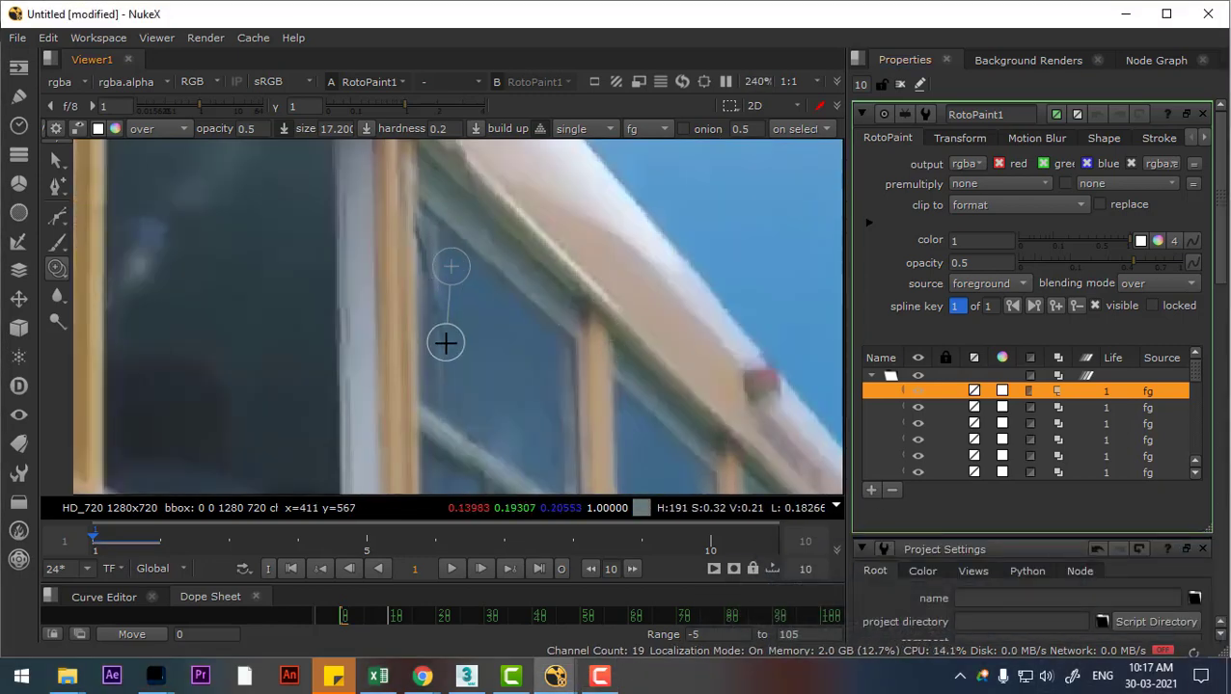
pyautogui.scroll(2, 456, 315)
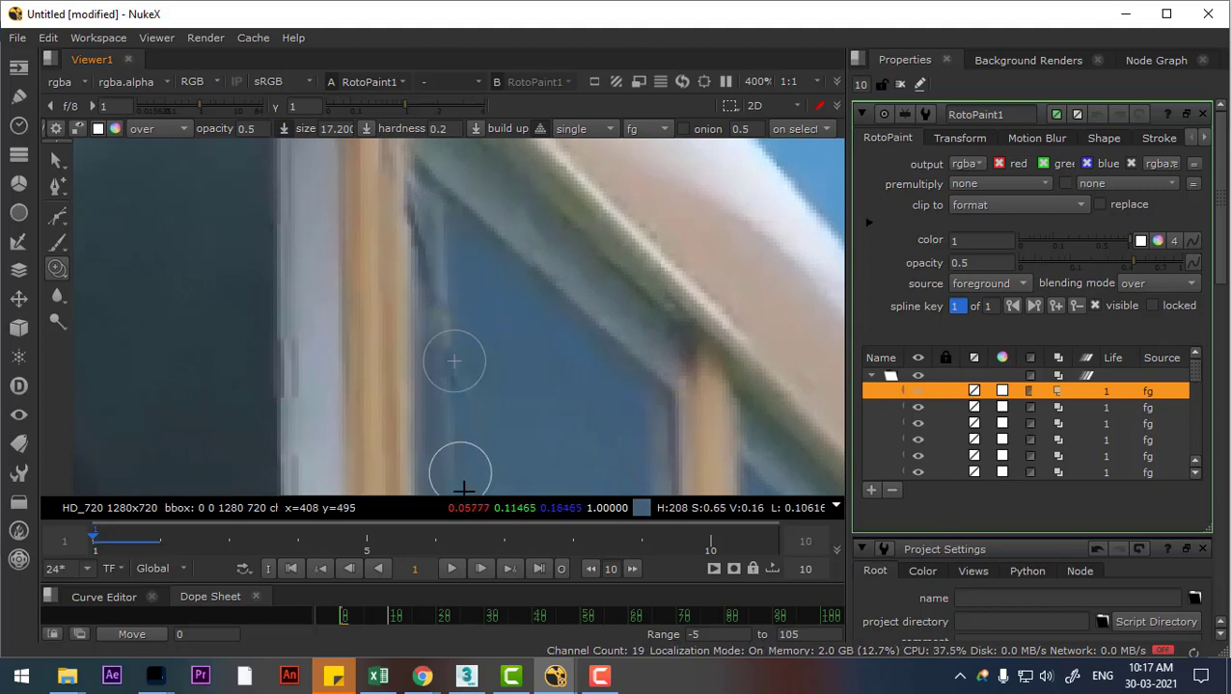
pyautogui.moveTo(465, 404)
pyautogui.mouseDown()
pyautogui.moveTo(452, 480)
pyautogui.moveTo(486, 387)
pyautogui.moveTo(425, 456)
pyautogui.mouseUp()
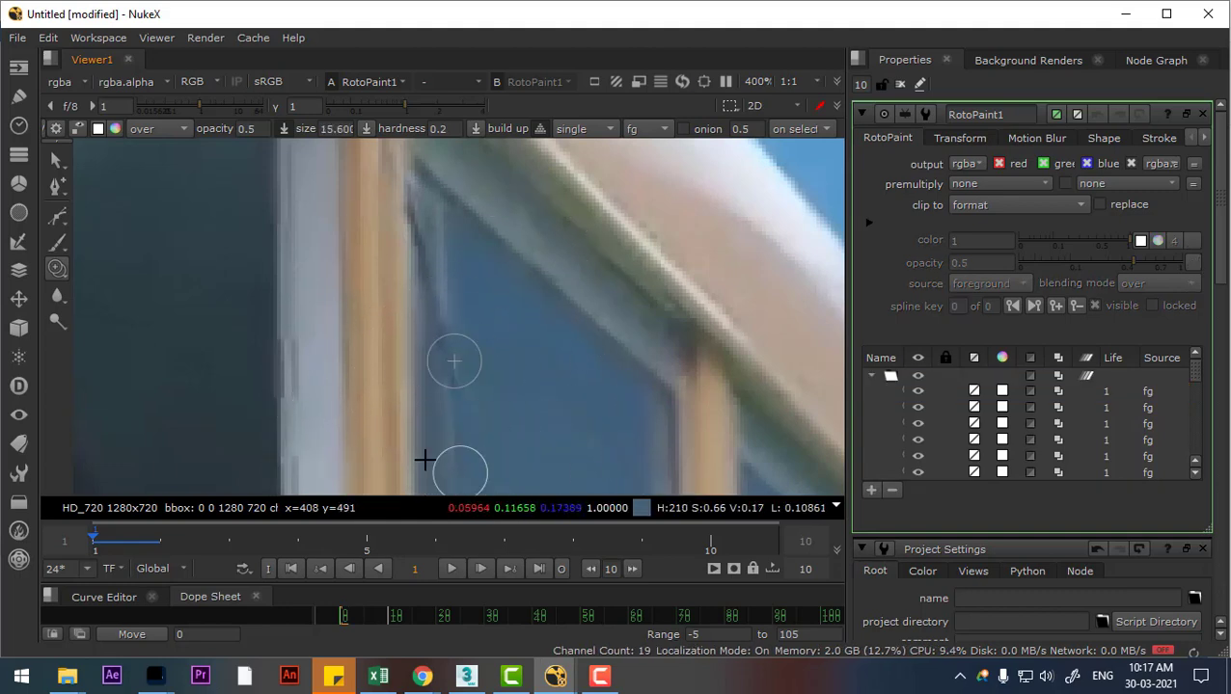
pyautogui.moveTo(549, 345); pyautogui.dragTo(482, 257)
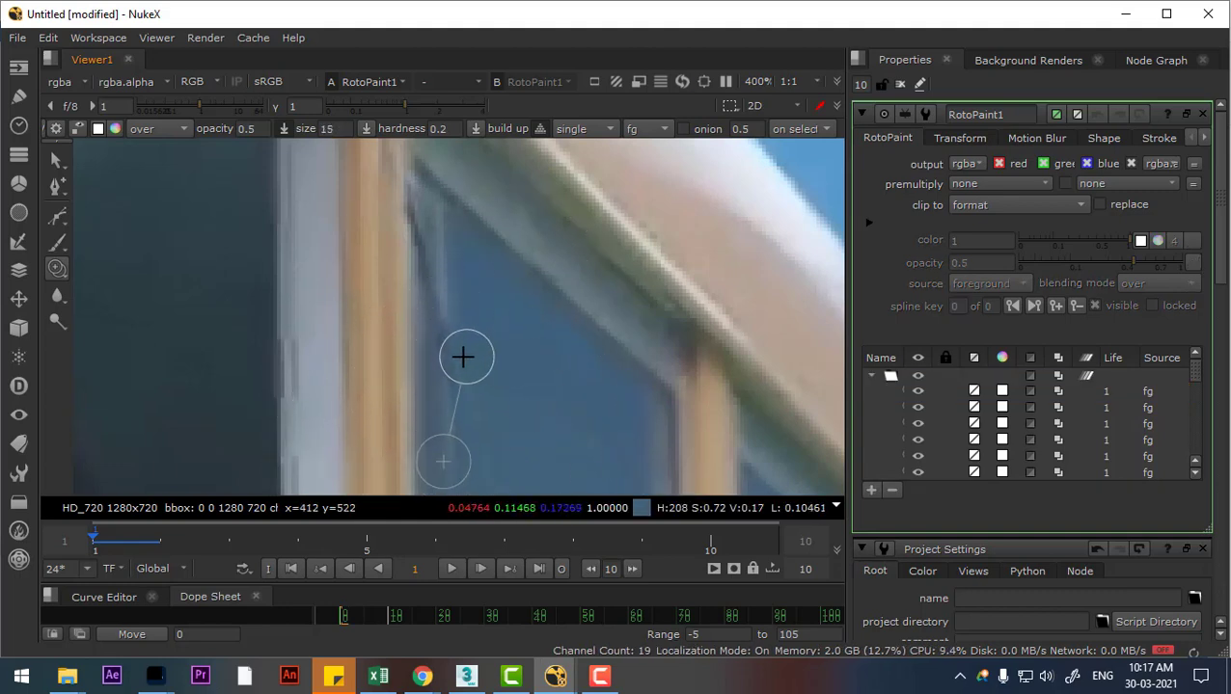
pyautogui.click(446, 357)
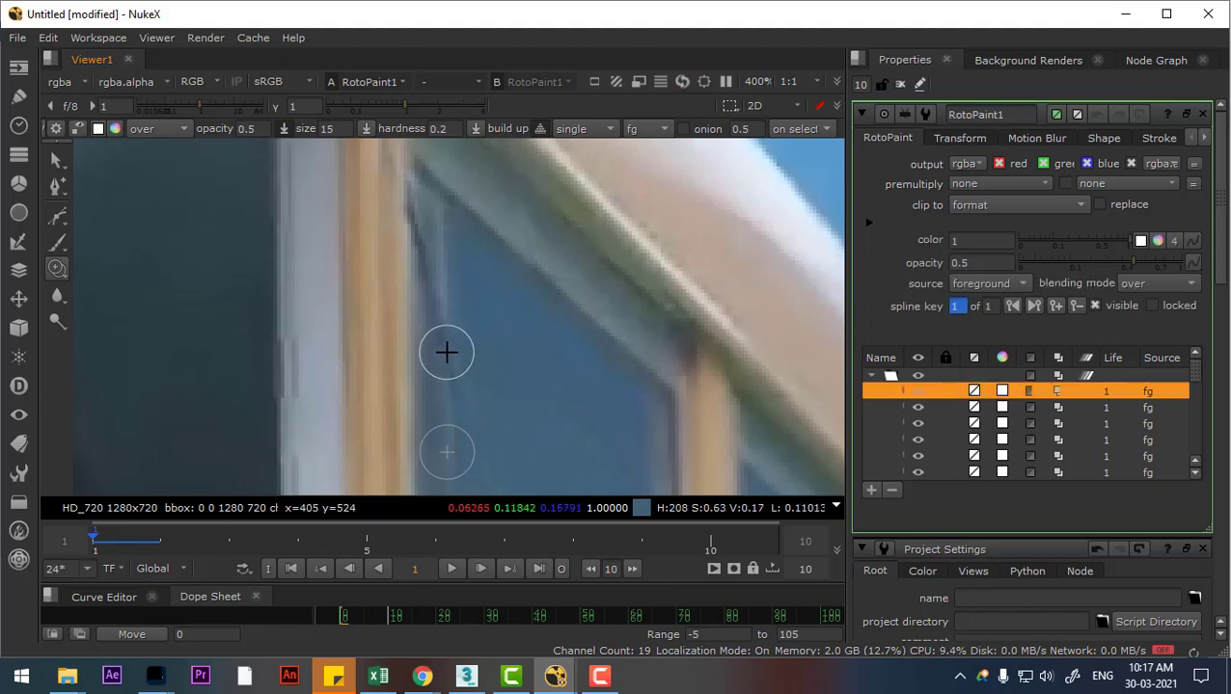
pyautogui.moveTo(442, 337); pyautogui.dragTo(456, 365)
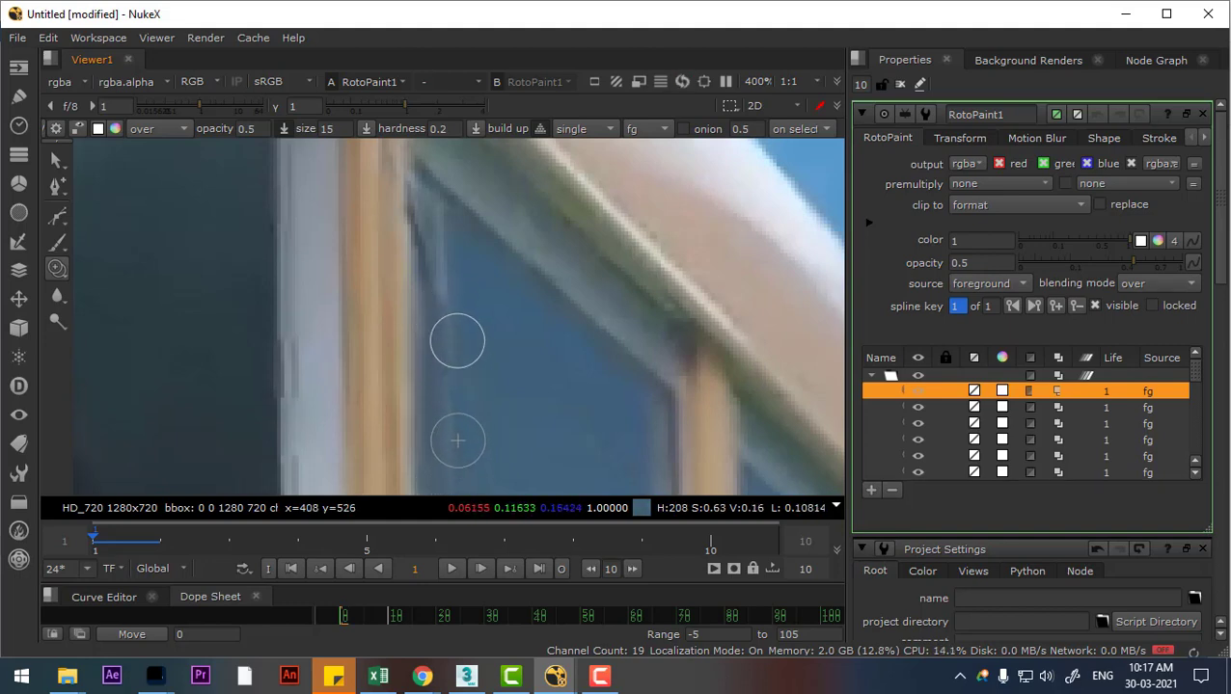
pyautogui.moveTo(531, 381)
pyautogui.mouseDown()
pyautogui.moveTo(550, 298)
pyautogui.moveTo(526, 335)
pyautogui.mouseUp()
# Step: Reduce the clone brush to about 8.4 and refine the edge between the first pane's glass and its inner vertical frame
pyautogui.scroll(1, 487, 280)
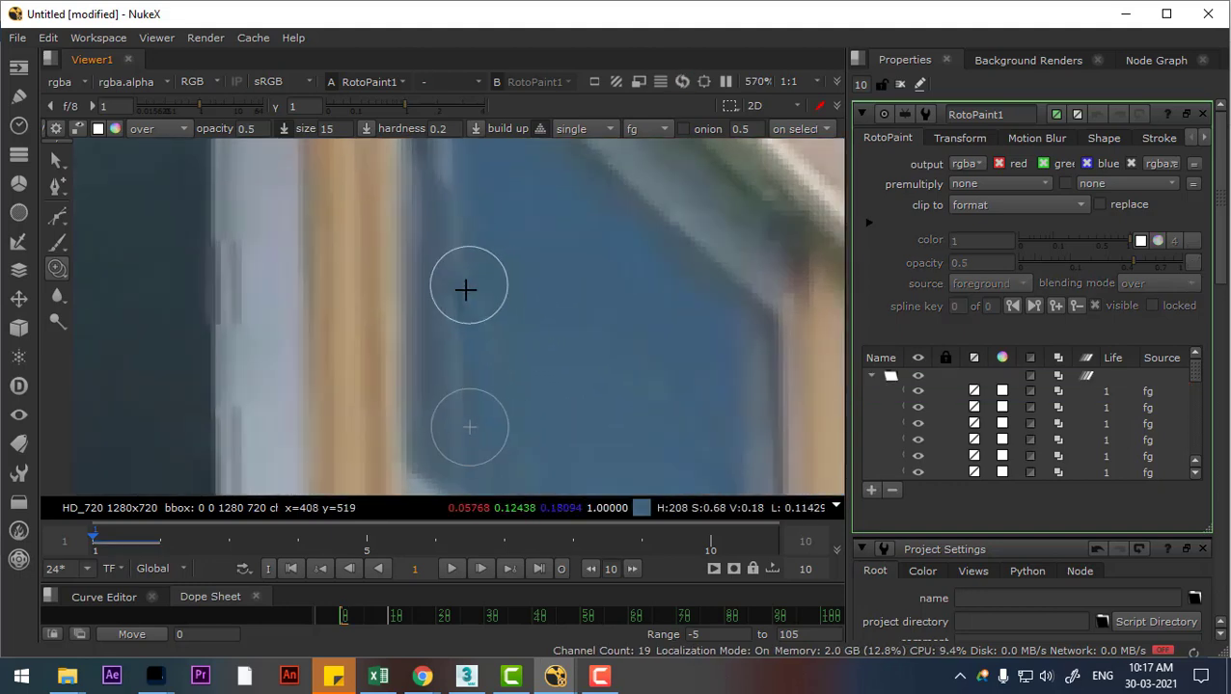
pyautogui.scroll(1, 467, 286)
pyautogui.moveTo(492, 287)
pyautogui.mouseDown()
pyautogui.moveTo(462, 286)
pyautogui.moveTo(470, 321)
pyautogui.moveTo(461, 269)
pyautogui.moveTo(462, 320)
pyautogui.mouseUp()
pyautogui.click(467, 252)
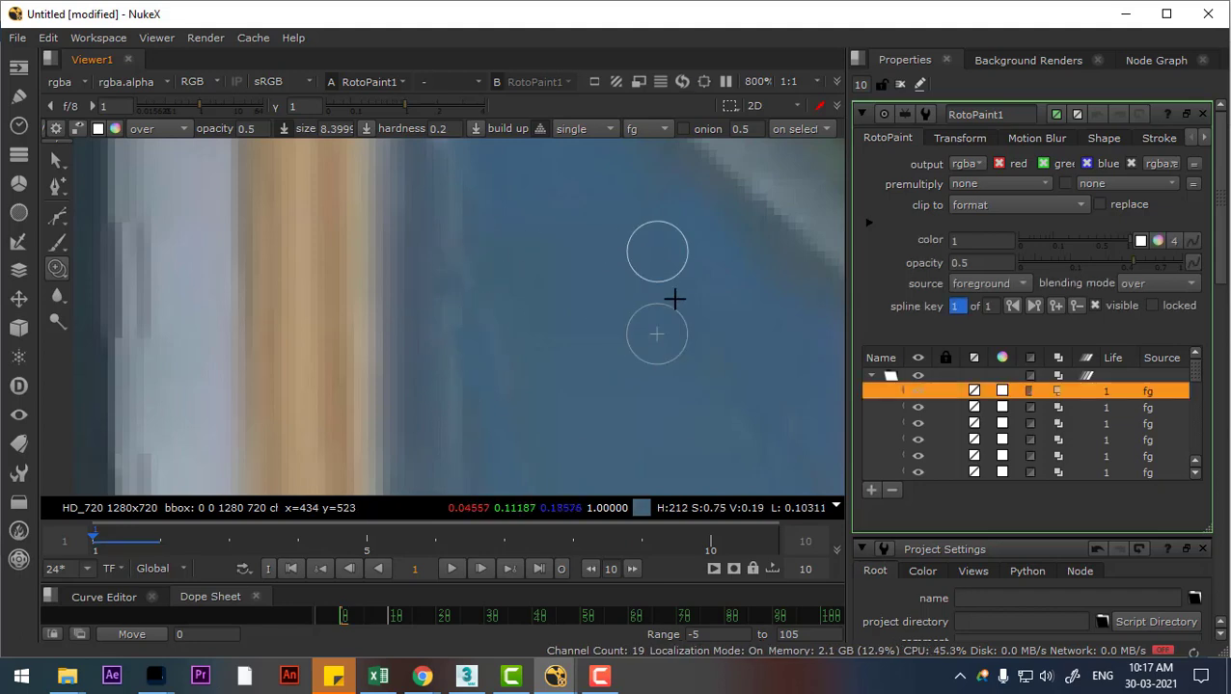
pyautogui.scroll(-2, 569, 344)
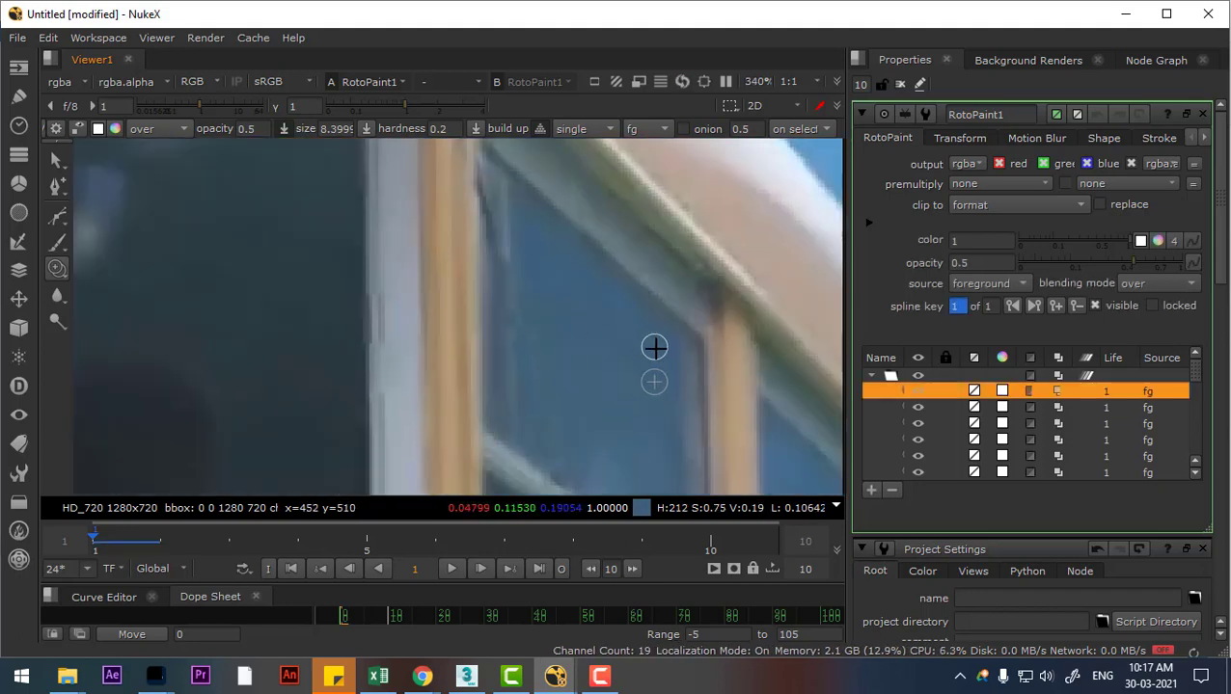
pyautogui.scroll(1, 540, 319)
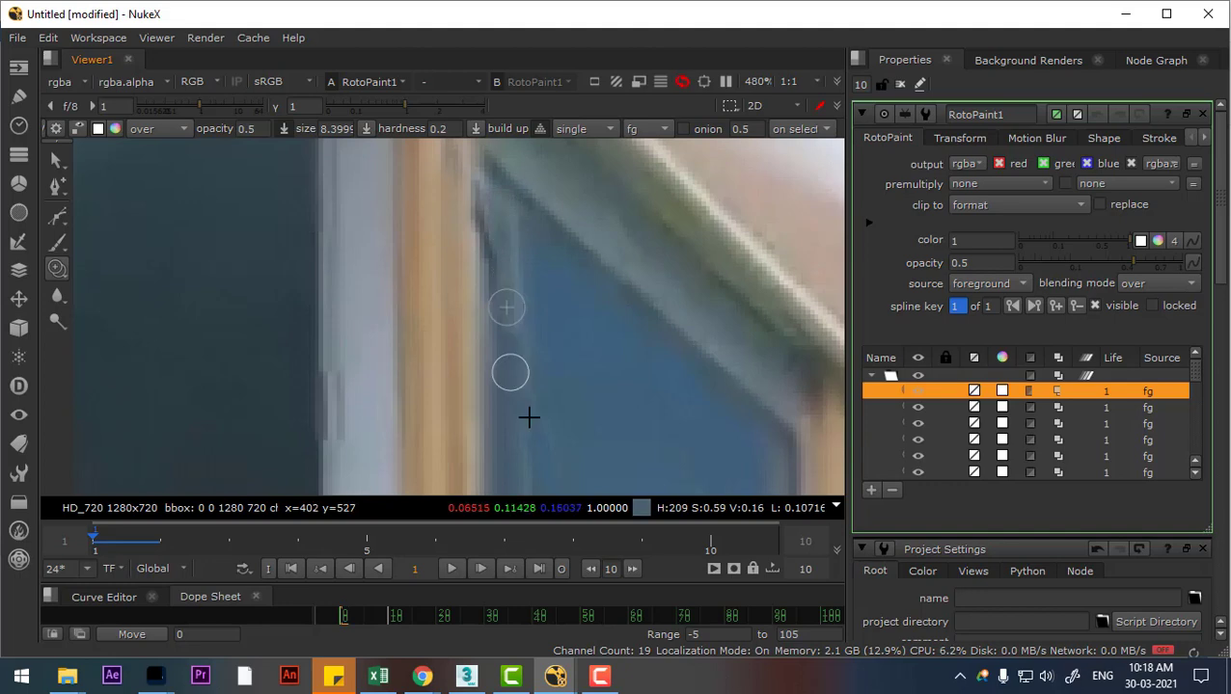
pyautogui.scroll(3, 526, 310)
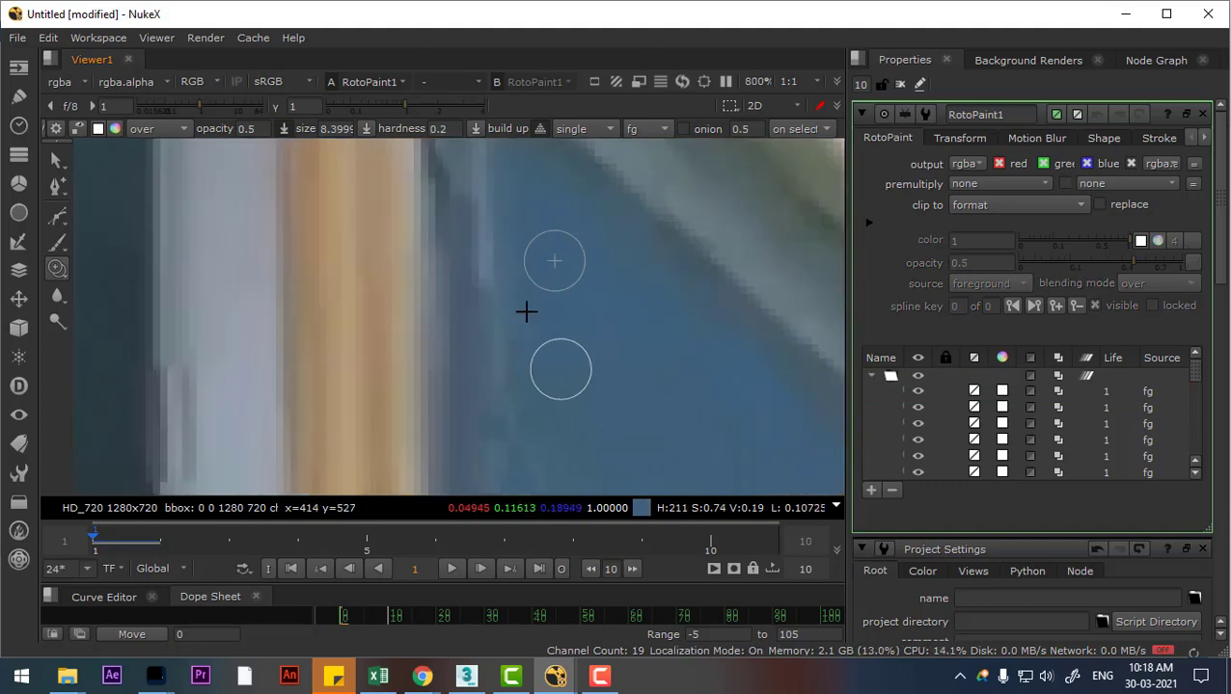
# Step: Set the clone opacity to 0.2 and blend away the dark wire remnant where the first pane's post meets the upper diagonal frame
pyautogui.moveTo(505, 277); pyautogui.dragTo(540, 444)
pyautogui.doubleClick(253, 129)
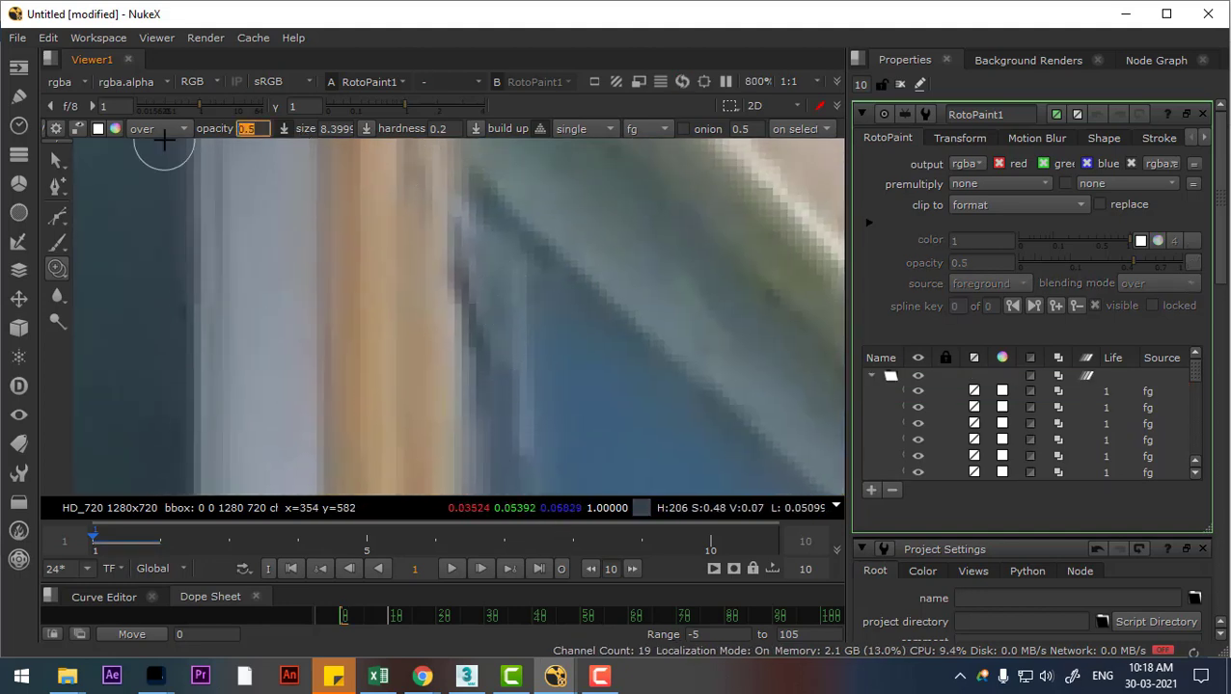
pyautogui.write('.2')
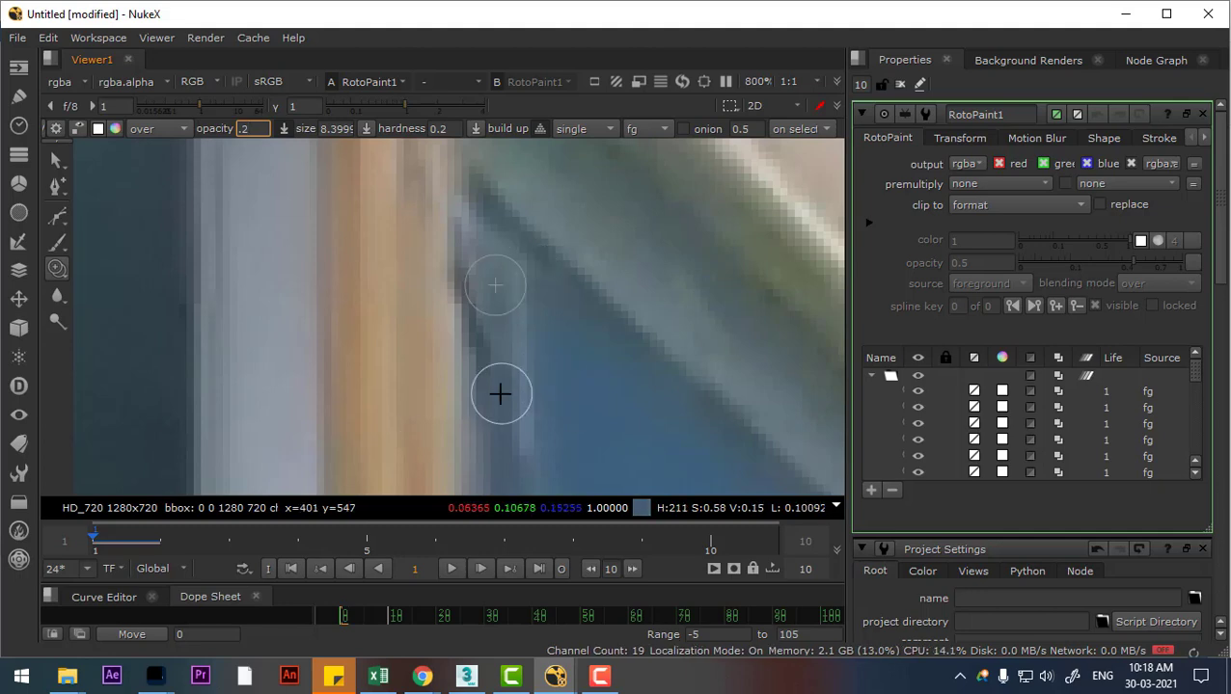
pyautogui.click(504, 375)
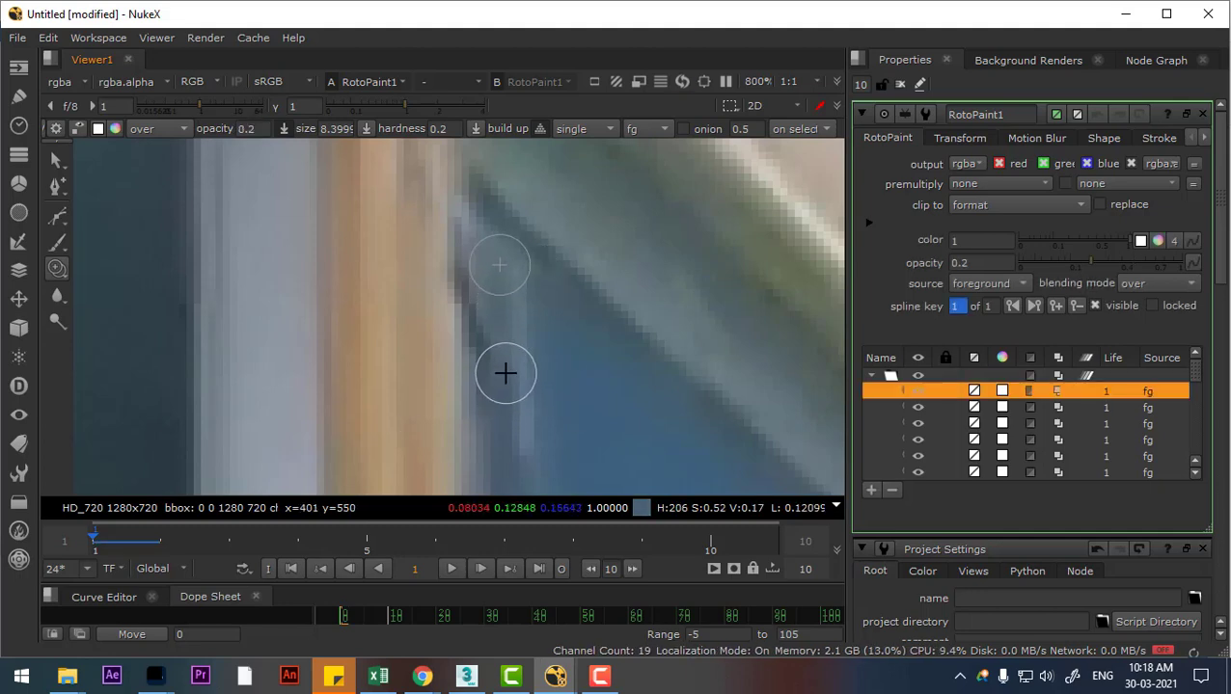
pyautogui.scroll(-1, 522, 413)
pyautogui.scroll(-7, 522, 413)
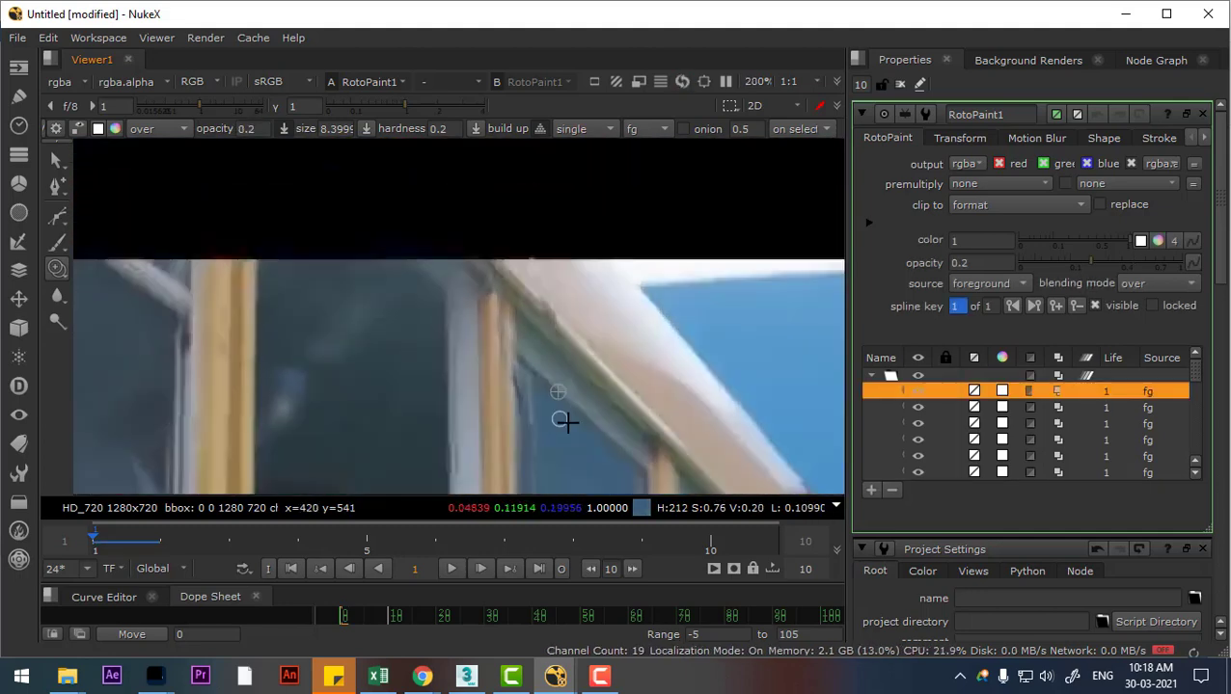
pyautogui.scroll(7, 576, 386)
pyautogui.moveTo(458, 347); pyautogui.dragTo(459, 544)
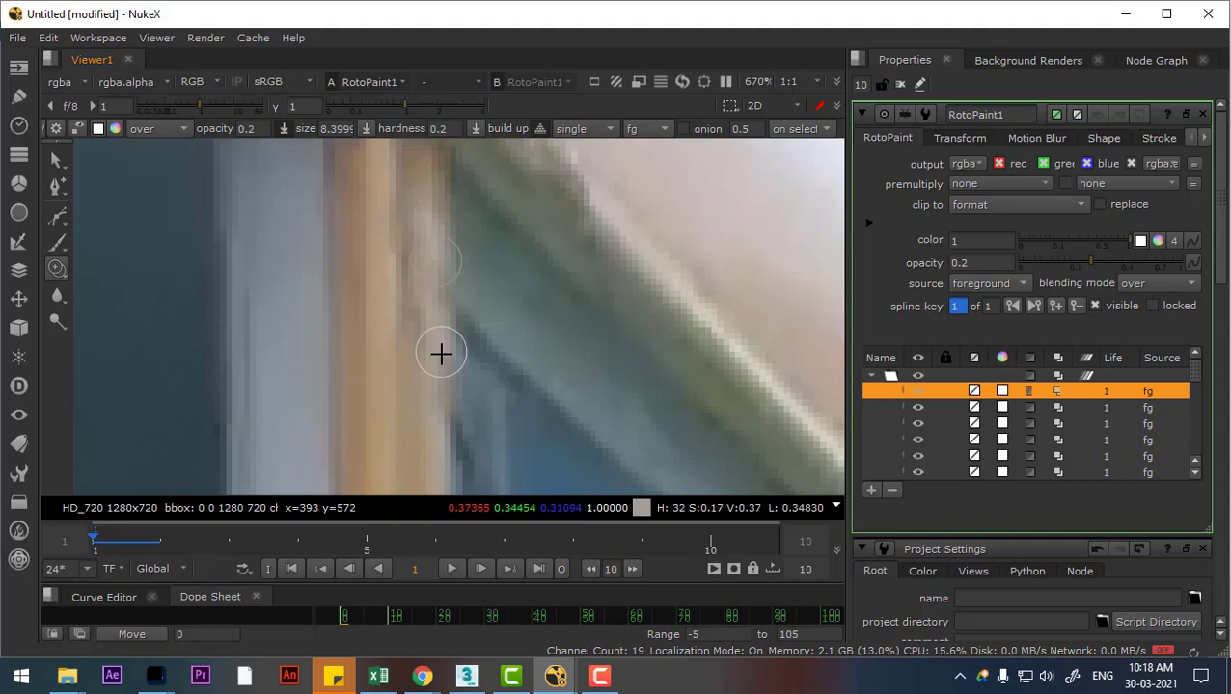
pyautogui.moveTo(496, 438); pyautogui.dragTo(486, 245)
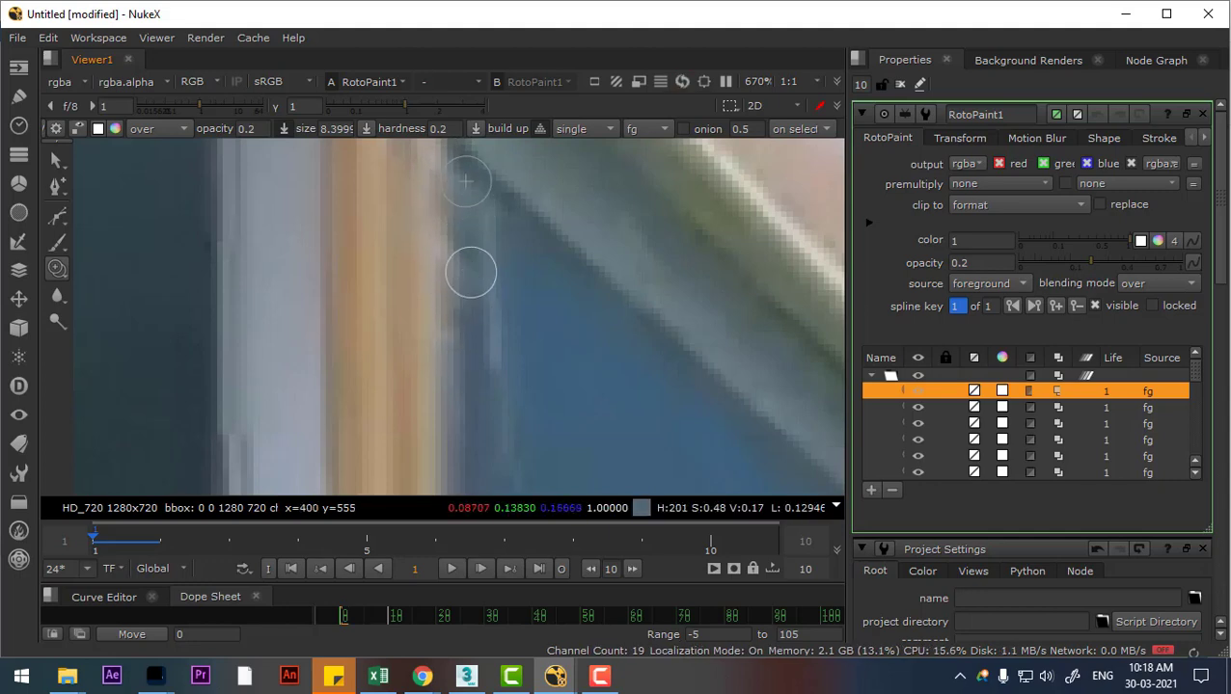
# Step: Resample nearby frame texture and soften the pale vertical streak along the first pane's inner frame below its upper corner
pyautogui.scroll(-3, 573, 399)
pyautogui.scroll(2, 616, 369)
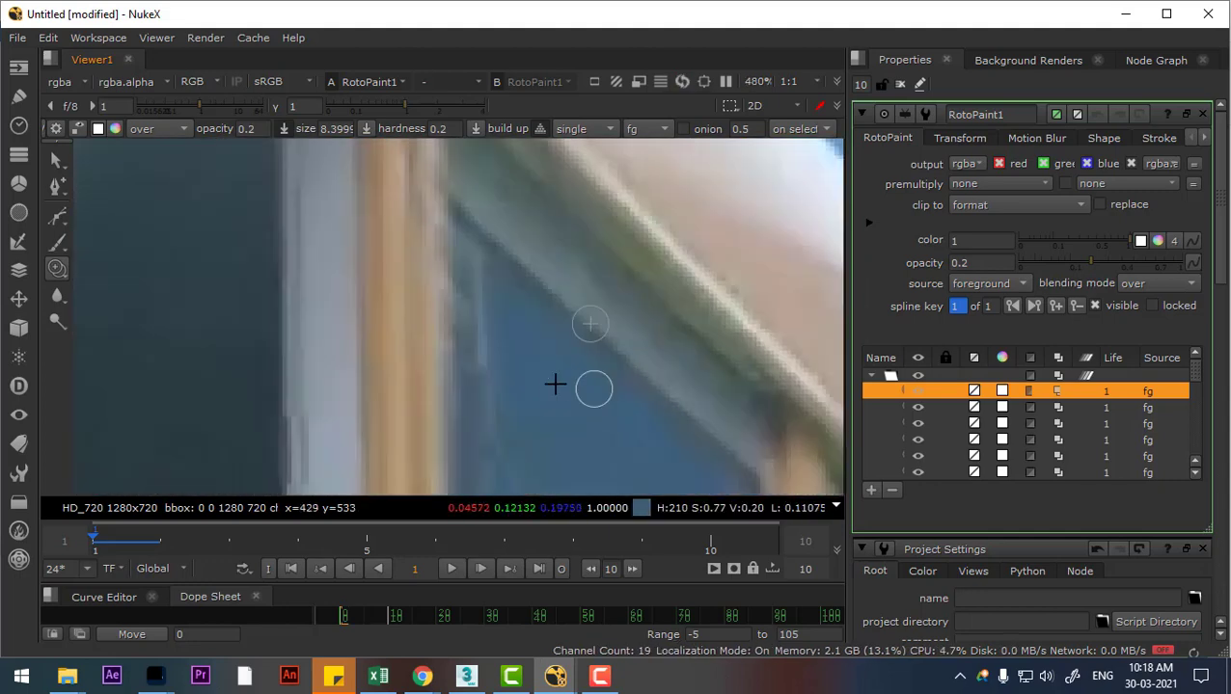
pyautogui.scroll(3, 501, 326)
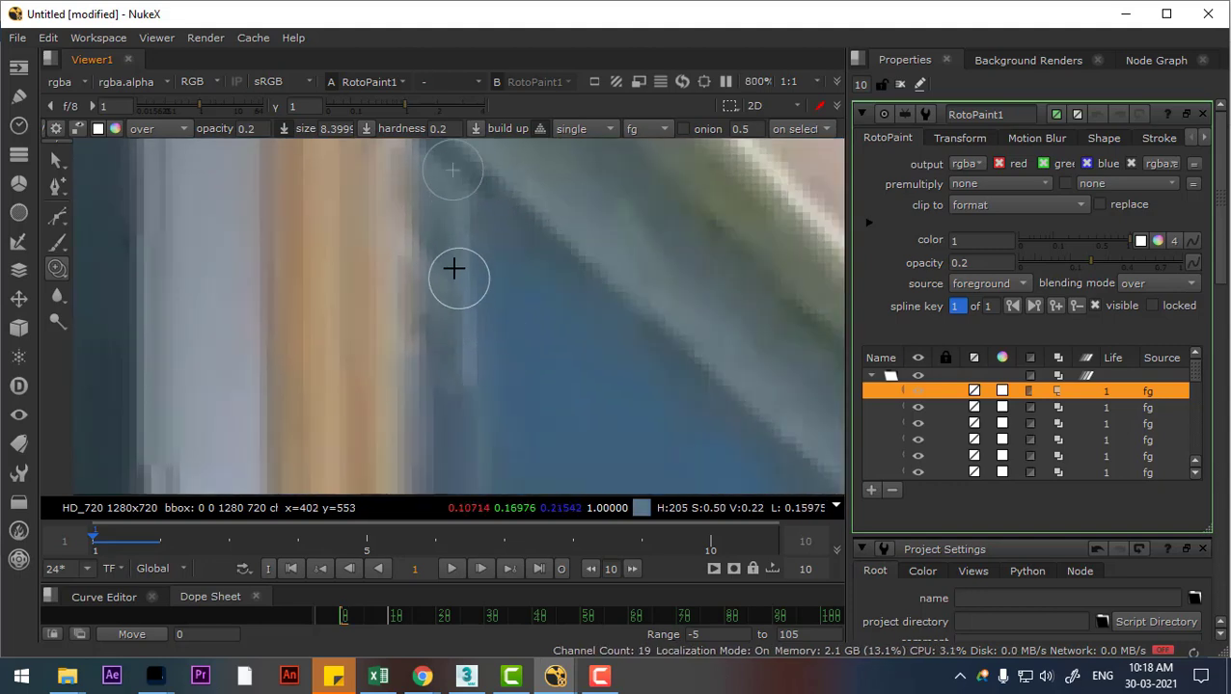
pyautogui.moveTo(440, 299)
pyautogui.mouseDown()
pyautogui.moveTo(429, 294)
pyautogui.moveTo(442, 289)
pyautogui.moveTo(432, 290)
pyautogui.moveTo(450, 472)
pyautogui.mouseUp()
pyautogui.moveTo(464, 352)
pyautogui.keyDown('ctrl'); pyautogui.mouseDown()
pyautogui.moveTo(505, 198)
pyautogui.moveTo(493, 190)
pyautogui.mouseUp(); pyautogui.keyUp('ctrl')
pyautogui.moveTo(493, 190); pyautogui.dragTo(480, 349)
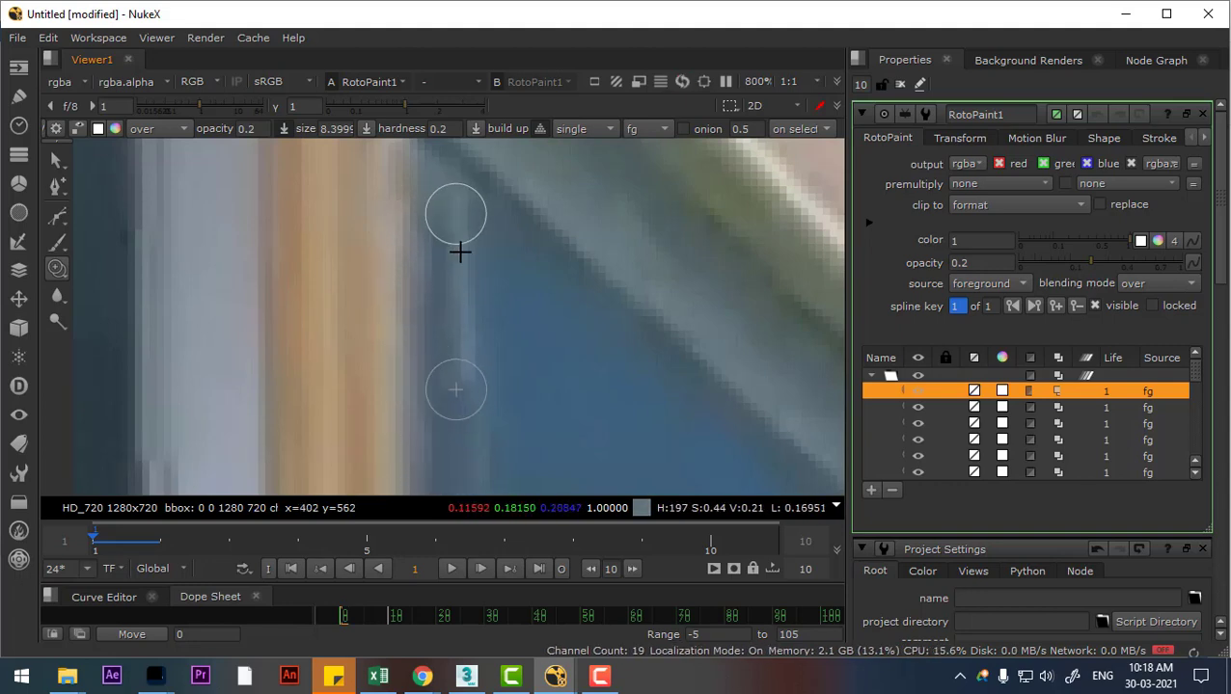
pyautogui.scroll(-6, 458, 250)
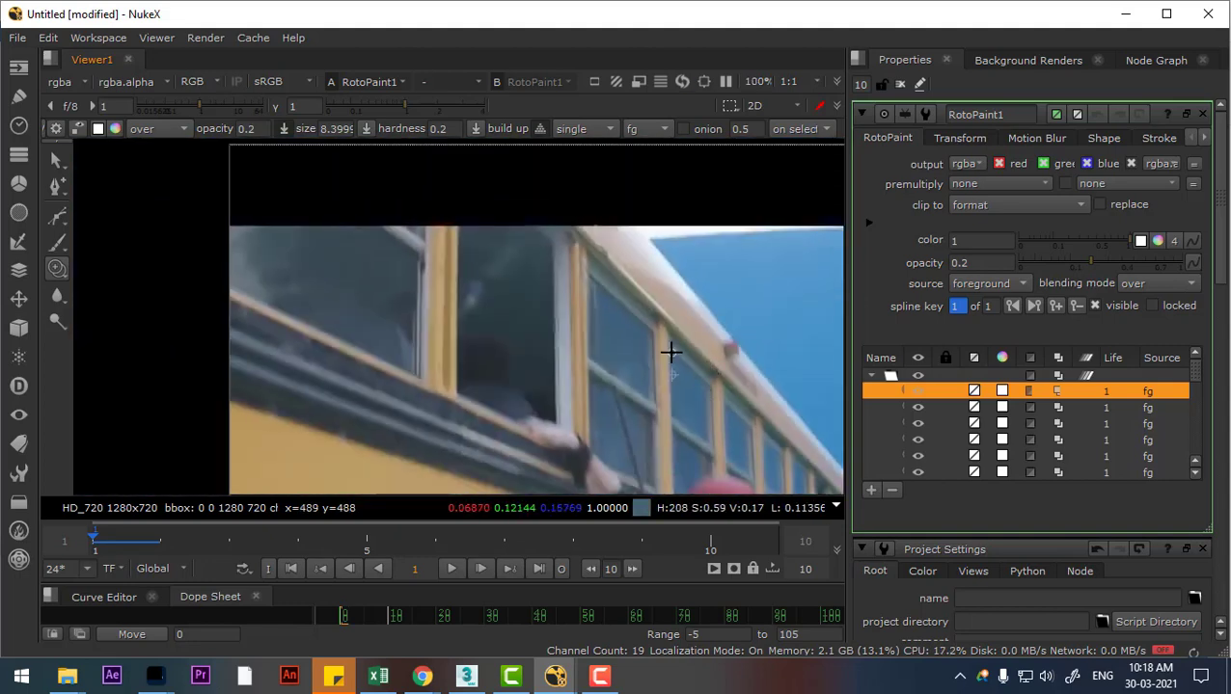
pyautogui.scroll(4, 672, 379)
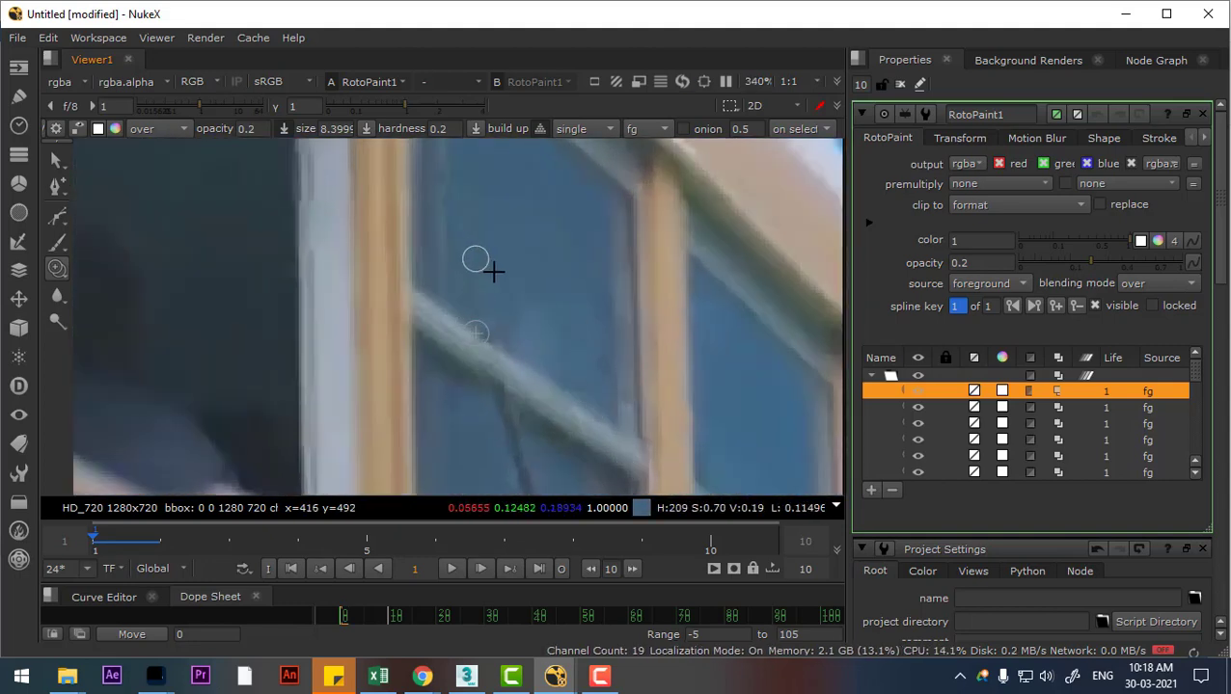
# Step: Clone along the first pane's crossbar to even out its edges, and blend clean glass over the wire end directly beneath it
pyautogui.scroll(2, 520, 290)
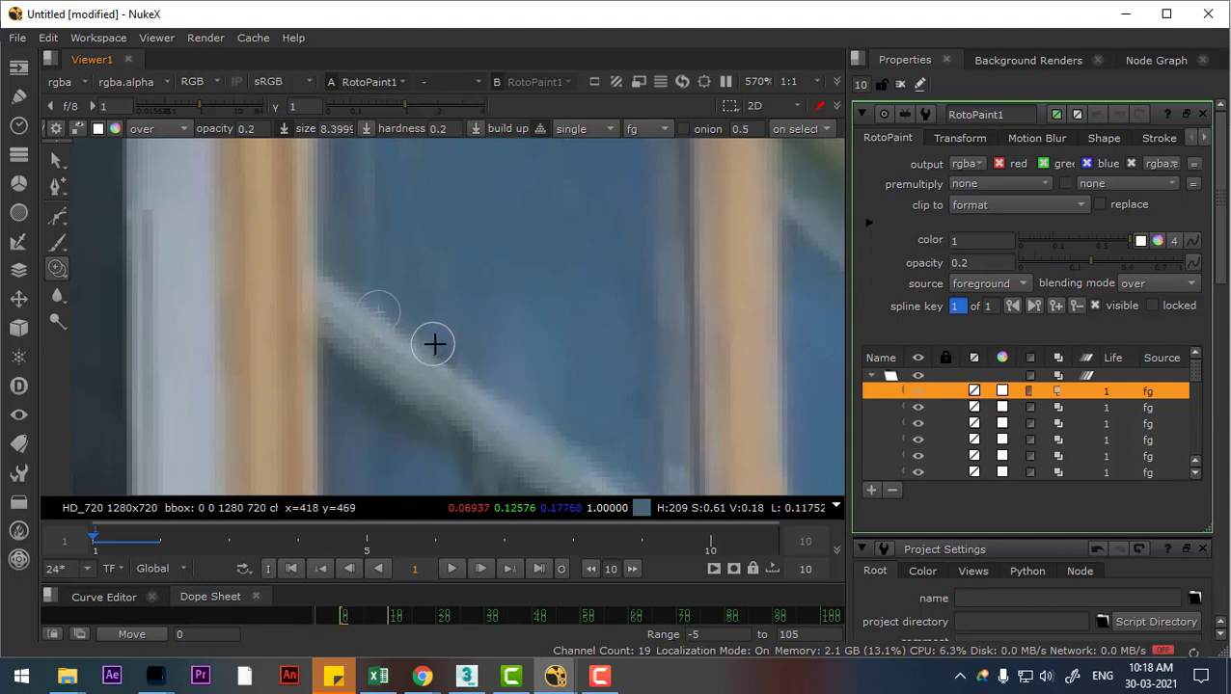
pyautogui.moveTo(436, 355); pyautogui.dragTo(451, 360)
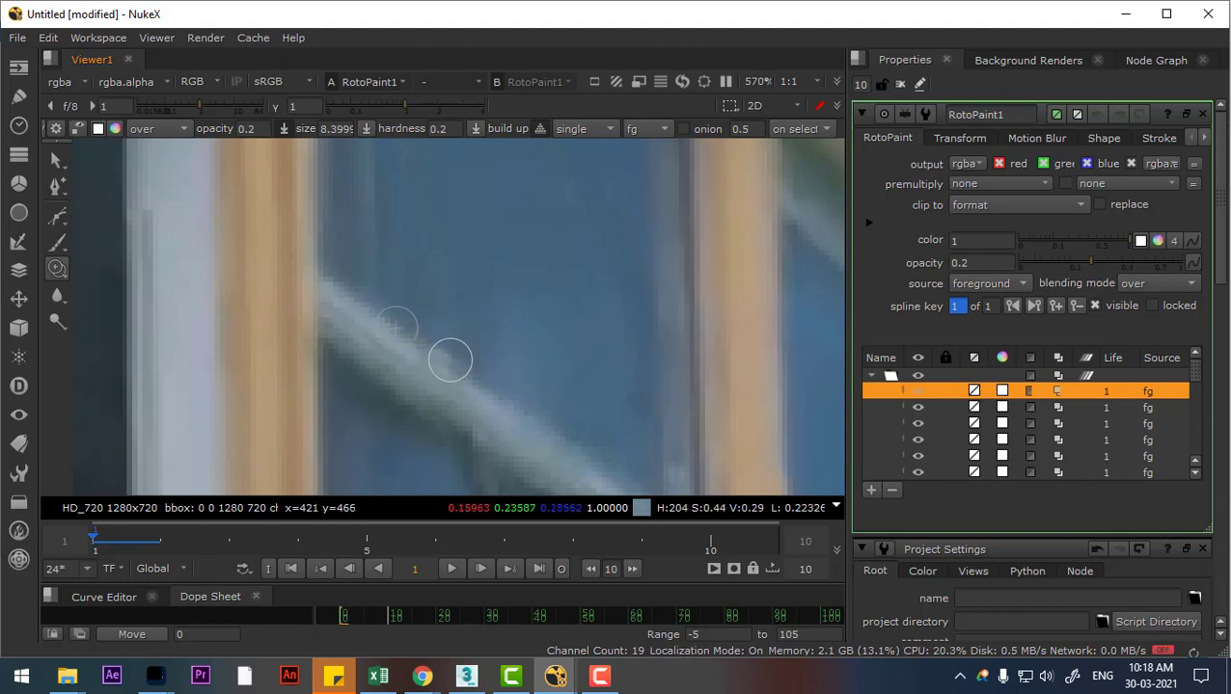
pyautogui.moveTo(511, 390); pyautogui.dragTo(421, 302)
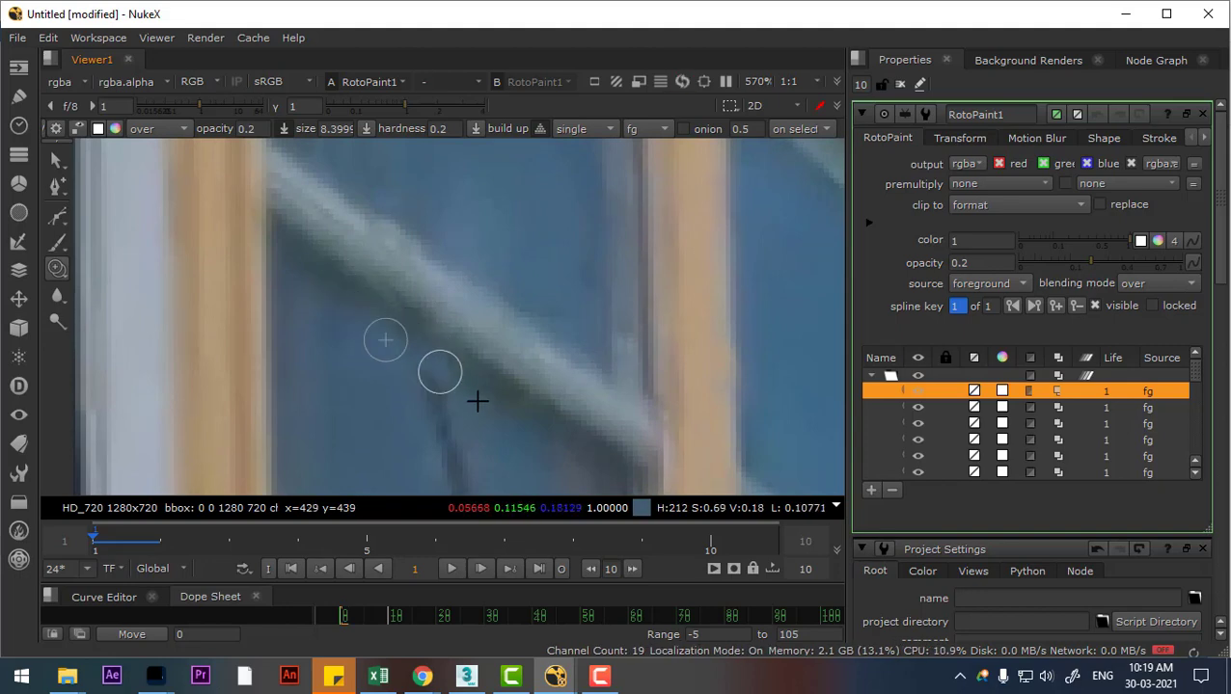
pyautogui.moveTo(475, 401); pyautogui.dragTo(537, 258)
pyautogui.moveTo(470, 288)
pyautogui.mouseDown()
pyautogui.moveTo(486, 258)
pyautogui.moveTo(465, 245)
pyautogui.moveTo(479, 272)
pyautogui.moveTo(473, 233)
pyautogui.moveTo(479, 271)
pyautogui.moveTo(465, 244)
pyautogui.moveTo(493, 321)
pyautogui.mouseUp()
pyautogui.scroll(-4, 560, 301)
pyautogui.scroll(4, 607, 350)
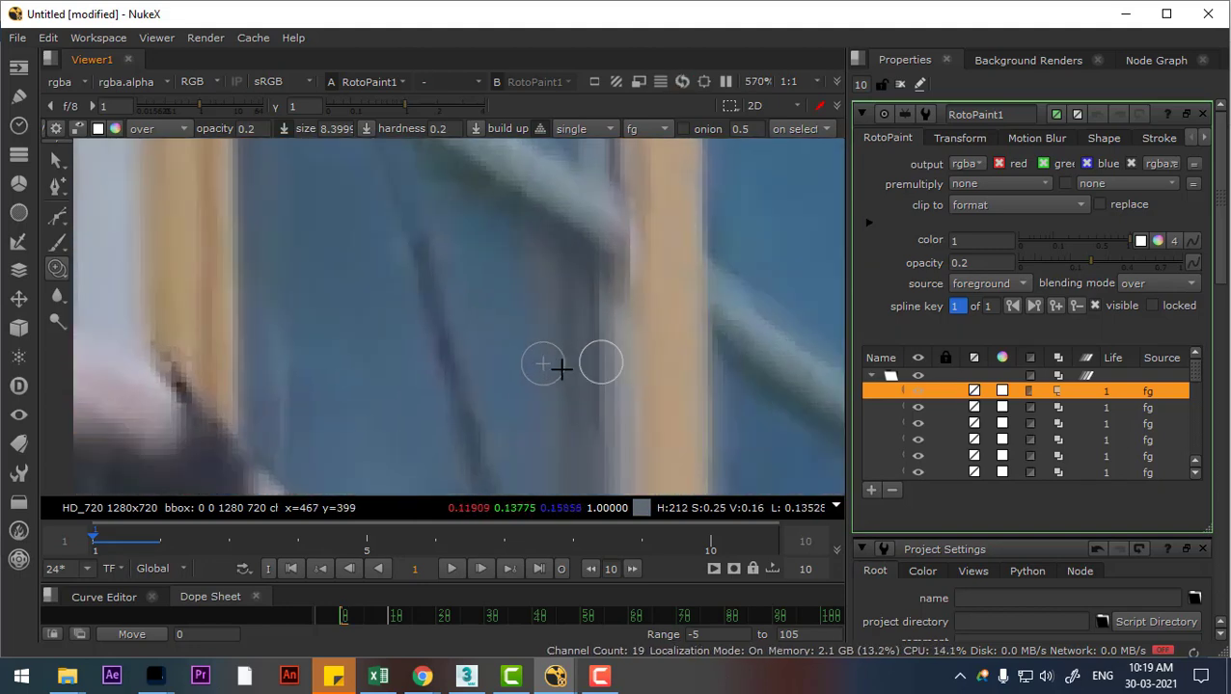
# Step: Set the clone brush to size 10.5 and opacity 1, and cover the dark wire below the first pane's crossbar with clean glass
pyautogui.moveTo(436, 270)
pyautogui.mouseDown()
pyautogui.moveTo(414, 231)
pyautogui.moveTo(423, 269)
pyautogui.moveTo(414, 231)
pyautogui.moveTo(471, 278)
pyautogui.moveTo(500, 334)
pyautogui.moveTo(419, 277)
pyautogui.mouseUp()
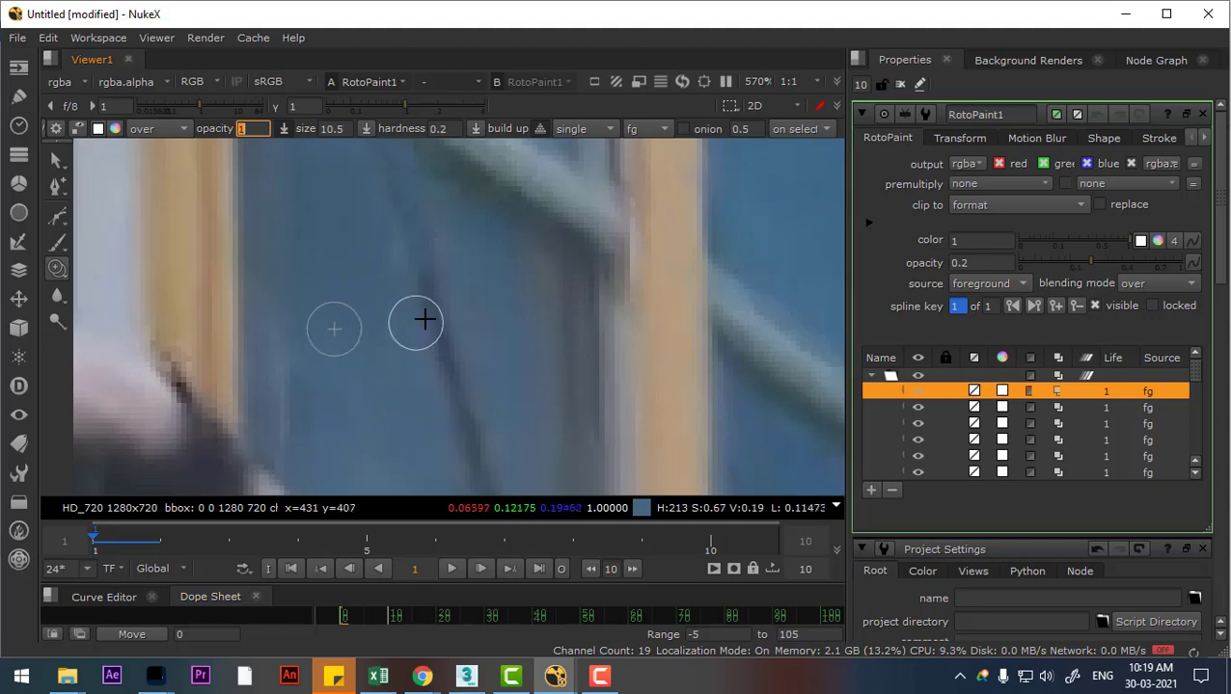
pyautogui.moveTo(425, 319)
pyautogui.mouseDown()
pyautogui.moveTo(442, 341)
pyautogui.moveTo(440, 296)
pyautogui.moveTo(452, 361)
pyautogui.moveTo(418, 267)
pyautogui.moveTo(459, 396)
pyautogui.moveTo(390, 192)
pyautogui.mouseUp()
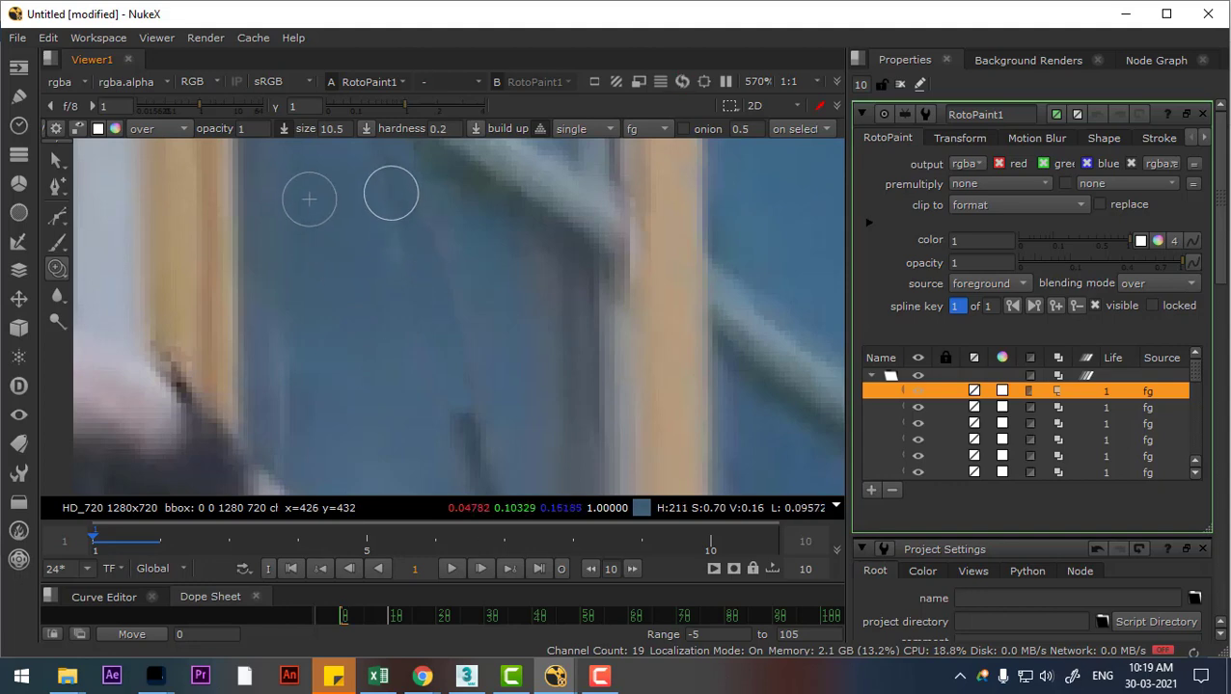
pyautogui.moveTo(494, 375); pyautogui.dragTo(513, 219)
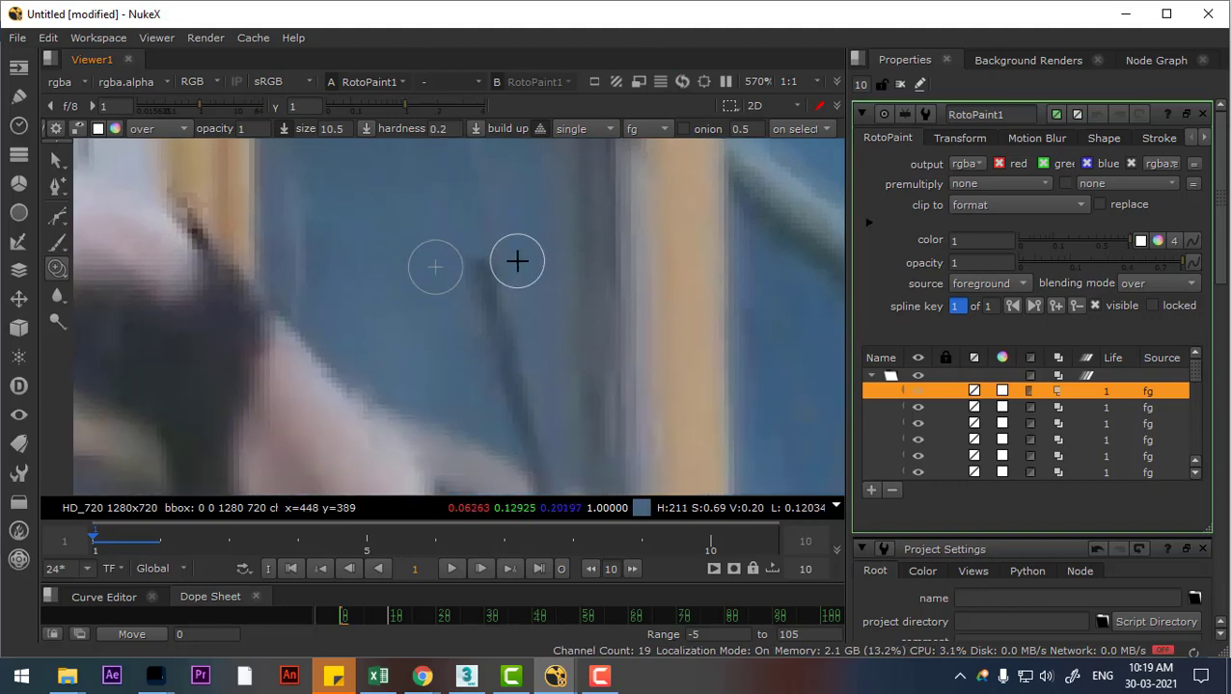
pyautogui.moveTo(517, 261)
pyautogui.mouseDown()
pyautogui.moveTo(472, 253)
pyautogui.moveTo(500, 338)
pyautogui.moveTo(494, 286)
pyautogui.moveTo(482, 250)
pyautogui.moveTo(478, 297)
pyautogui.moveTo(510, 371)
pyautogui.moveTo(479, 284)
pyautogui.moveTo(506, 371)
pyautogui.mouseUp()
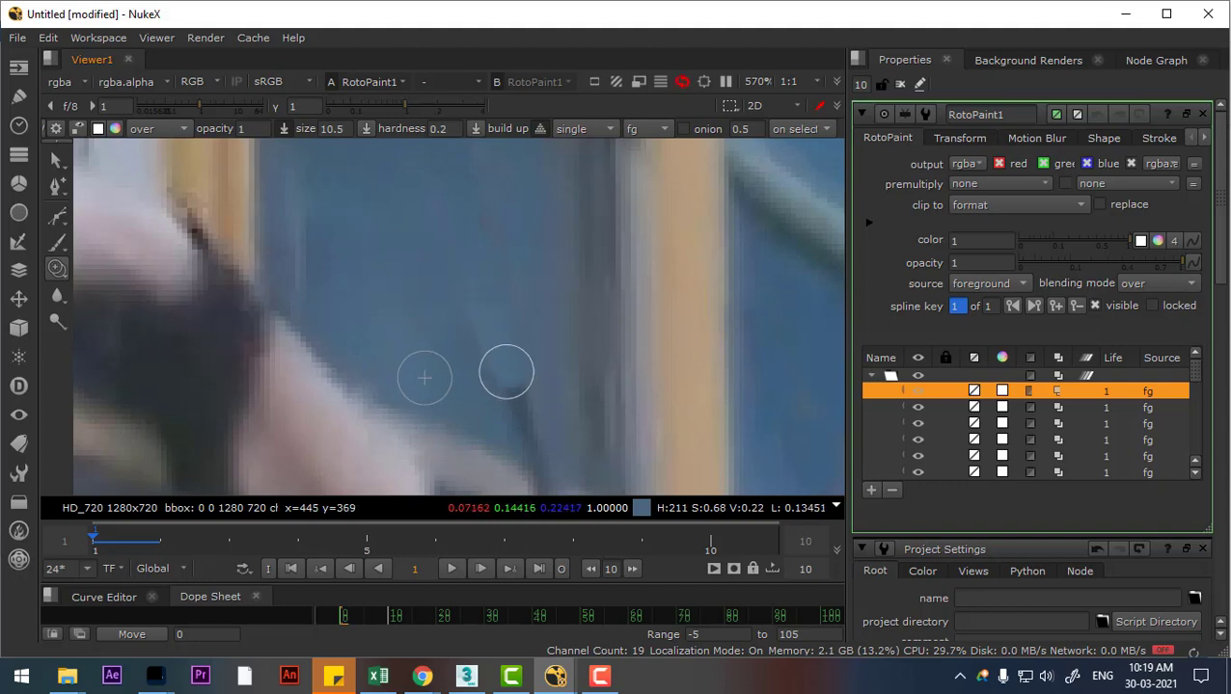
pyautogui.scroll(-2, 537, 251)
pyautogui.scroll(2, 645, 282)
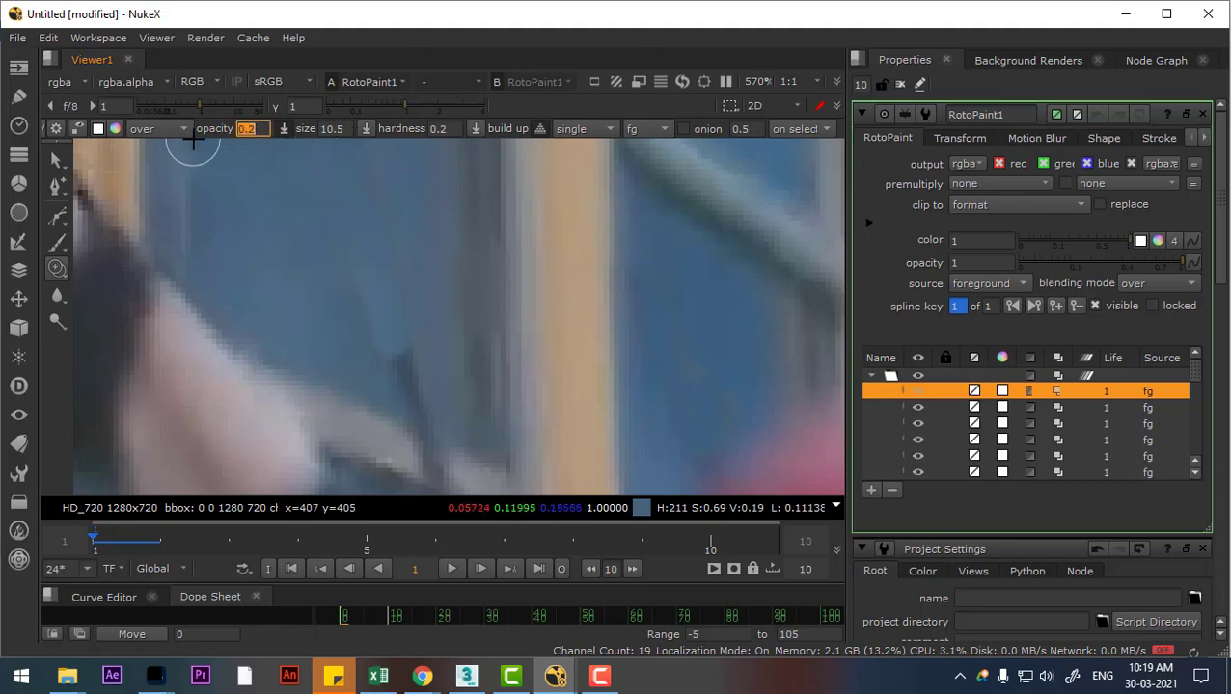
# Step: Set the clone opacity to 0.2, reduce the brush to about 9.2, and blend away the wire remnant in the glass above the arm
pyautogui.press('Return')
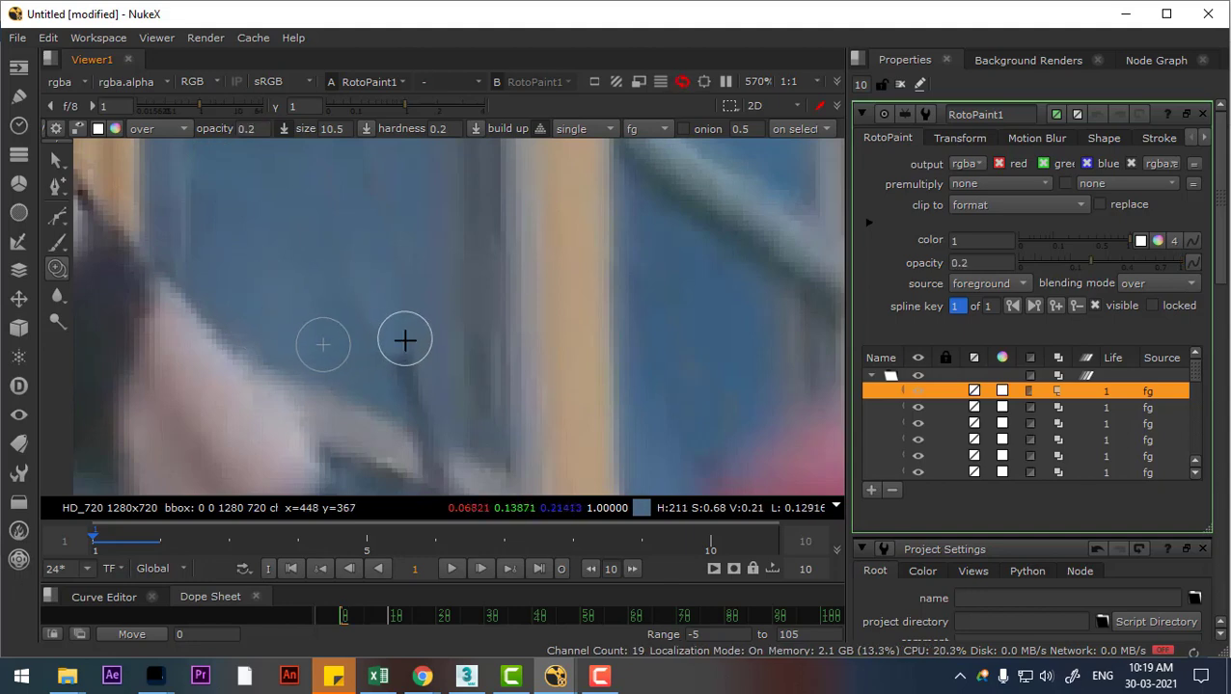
pyautogui.moveTo(395, 358)
pyautogui.mouseDown()
pyautogui.moveTo(409, 331)
pyautogui.moveTo(421, 340)
pyautogui.mouseUp()
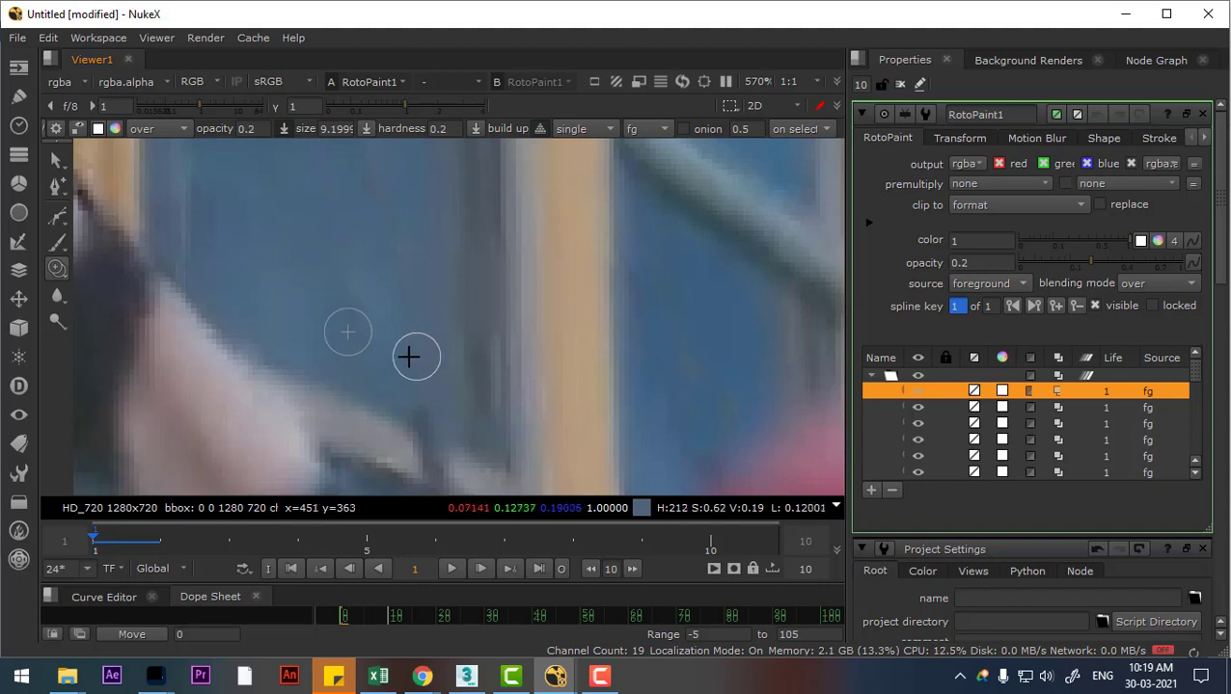
pyautogui.moveTo(368, 333); pyautogui.dragTo(415, 369)
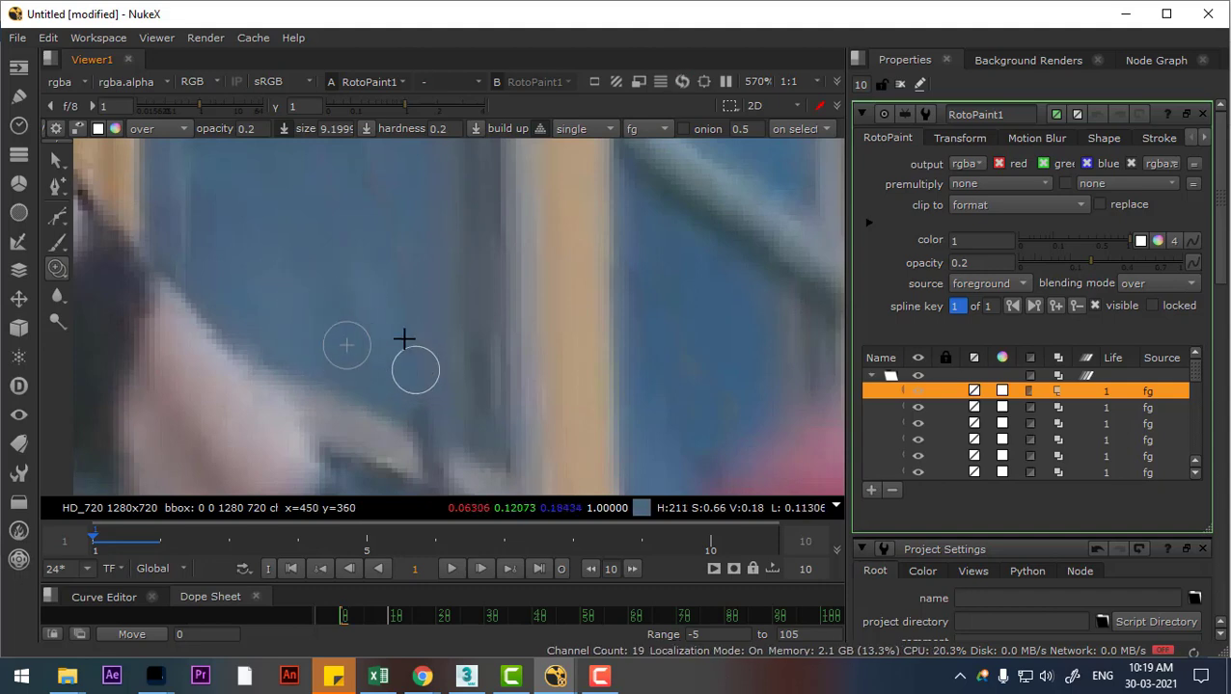
pyautogui.moveTo(508, 308); pyautogui.dragTo(396, 338)
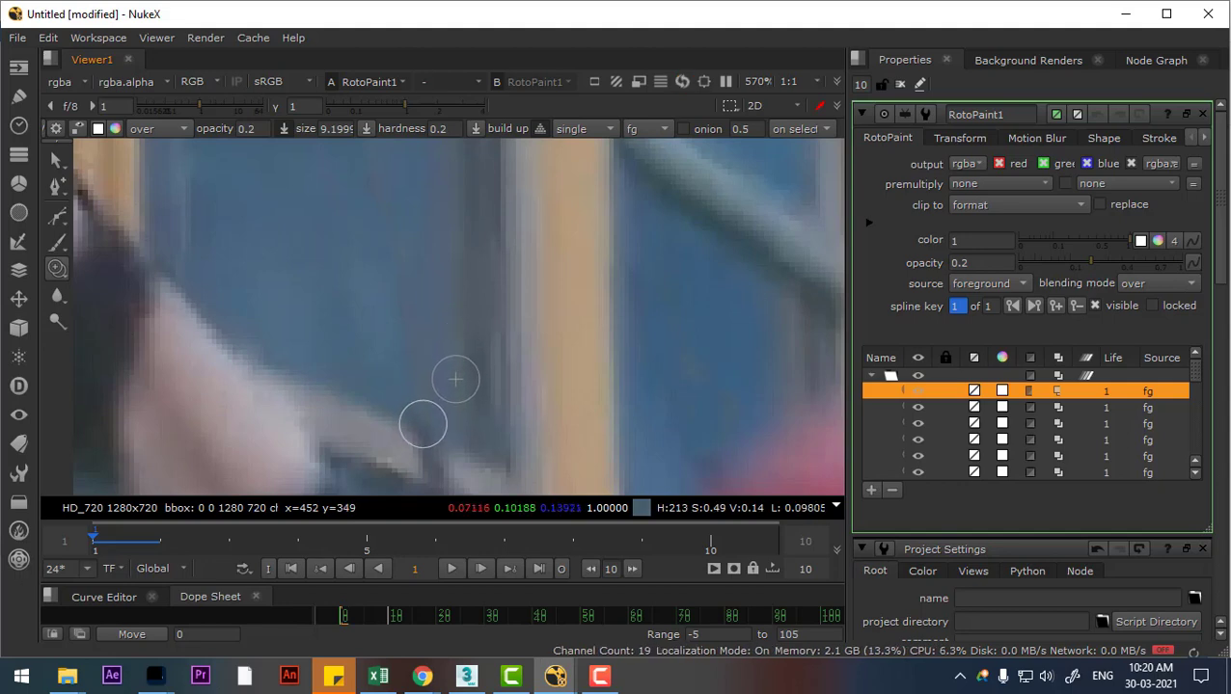
# Step: Undo the last clone stroke and blend over the dark wire end where the first pane's glass meets the outstretched arm
pyautogui.scroll(3, 409, 427)
pyautogui.hotkey('ctrl', 'z')
pyautogui.moveTo(434, 442); pyautogui.dragTo(401, 398)
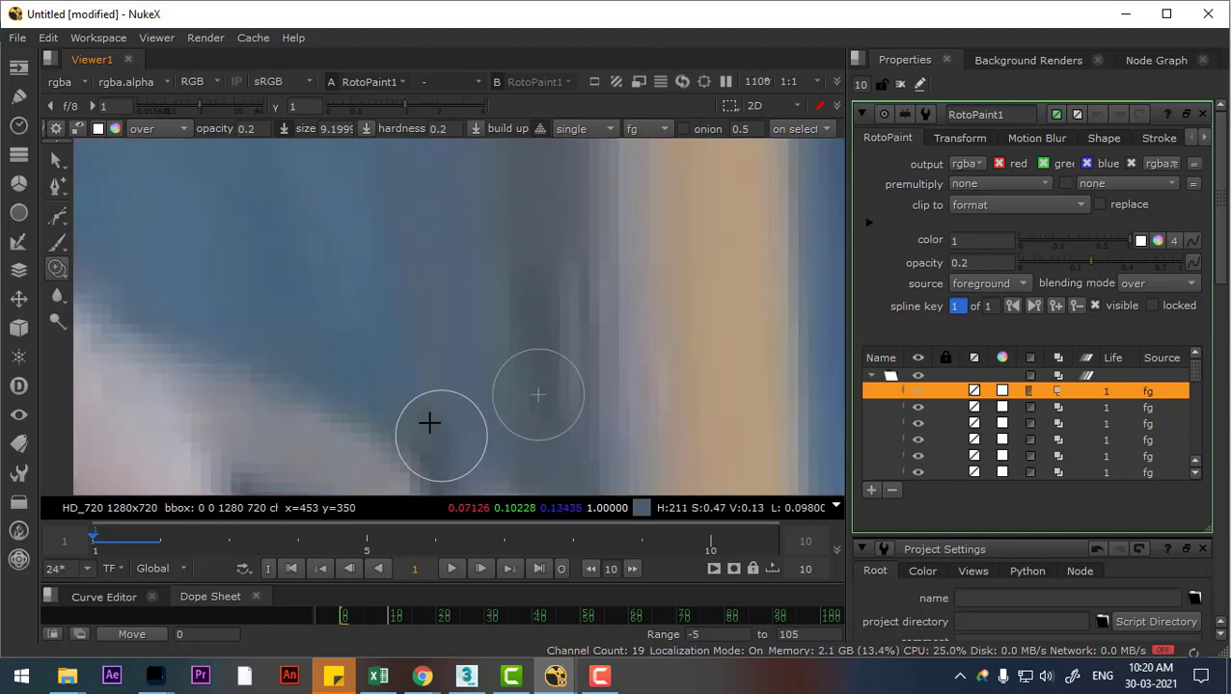
pyautogui.scroll(-3, 393, 380)
pyautogui.scroll(-3, 394, 380)
pyautogui.scroll(3, 405, 291)
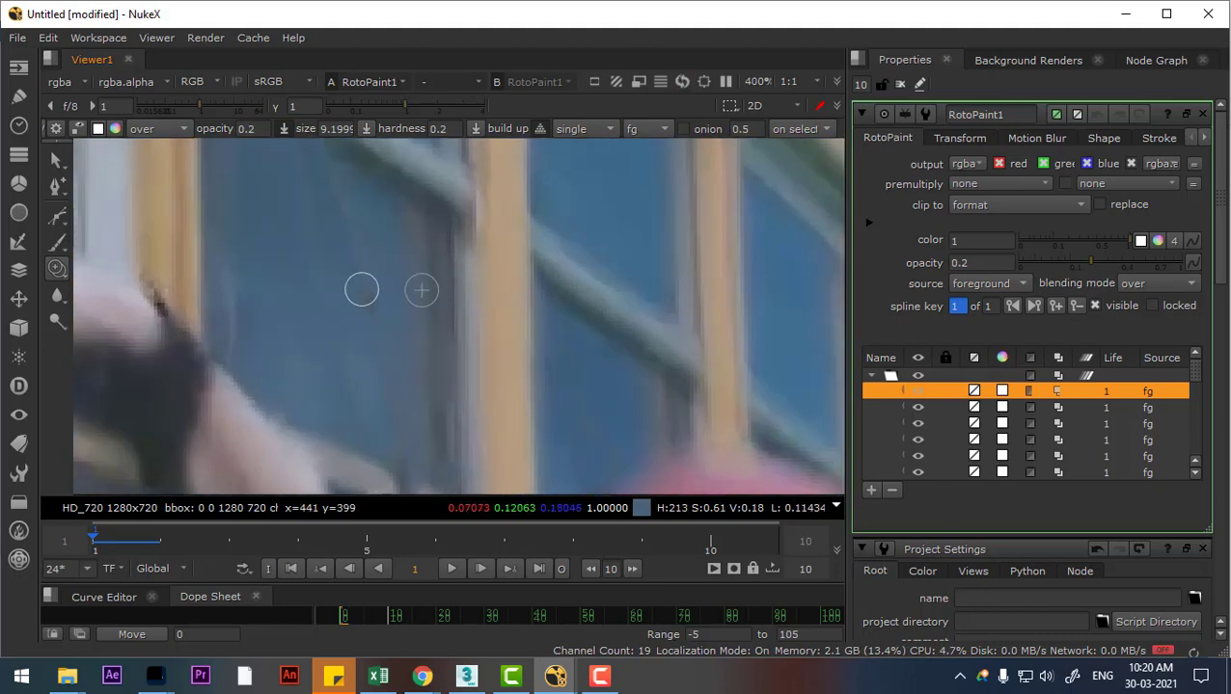
# Step: Reduce the clone brush to about 7.1 and soften the faint wire trace in the middle of the first pane's lower glass
pyautogui.moveTo(330, 296); pyautogui.dragTo(313, 278)
pyautogui.scroll(3, 314, 278)
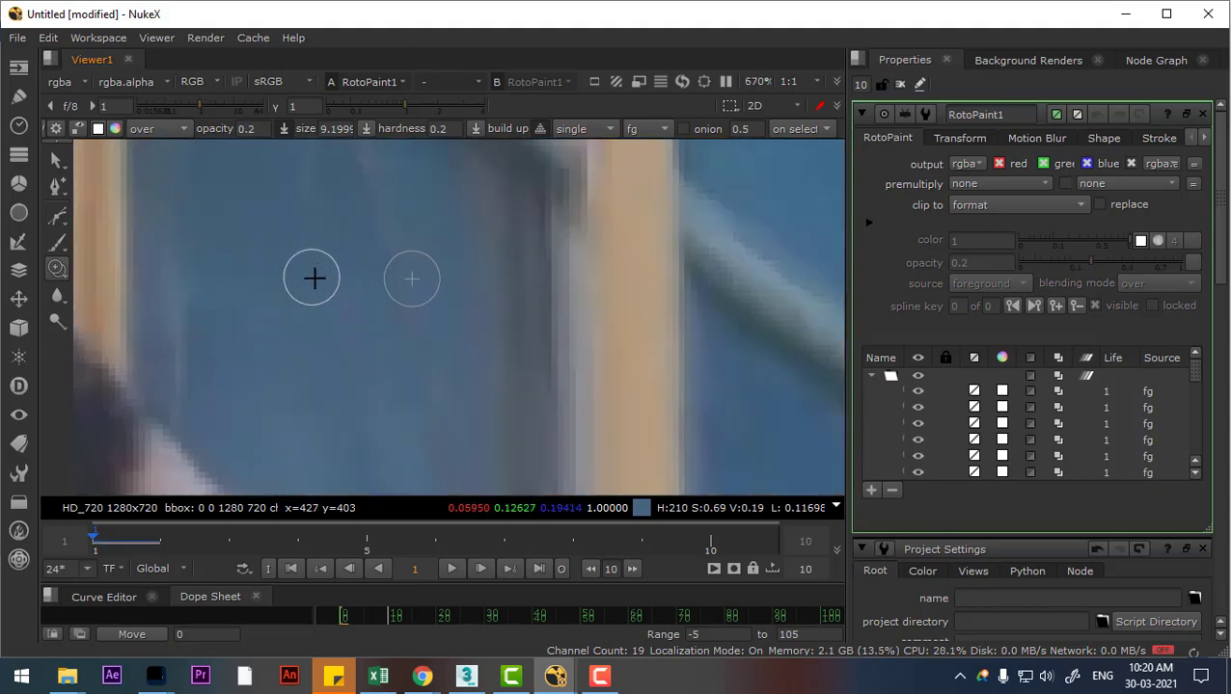
pyautogui.moveTo(379, 257); pyautogui.dragTo(343, 372)
pyautogui.scroll(1, 344, 372)
pyautogui.moveTo(326, 310)
pyautogui.mouseDown()
pyautogui.moveTo(379, 348)
pyautogui.moveTo(365, 340)
pyautogui.mouseUp()
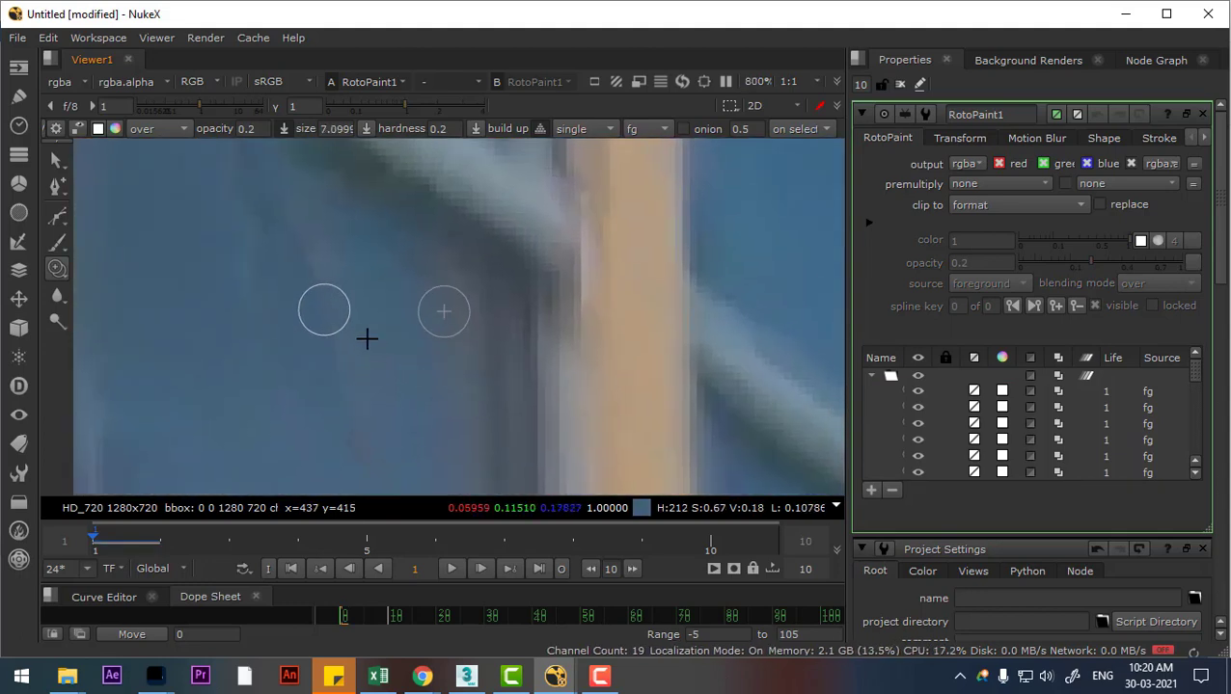
pyautogui.moveTo(284, 280)
pyautogui.mouseDown()
pyautogui.moveTo(375, 413)
pyautogui.moveTo(352, 473)
pyautogui.moveTo(391, 461)
pyautogui.moveTo(352, 429)
pyautogui.moveTo(371, 424)
pyautogui.mouseUp()
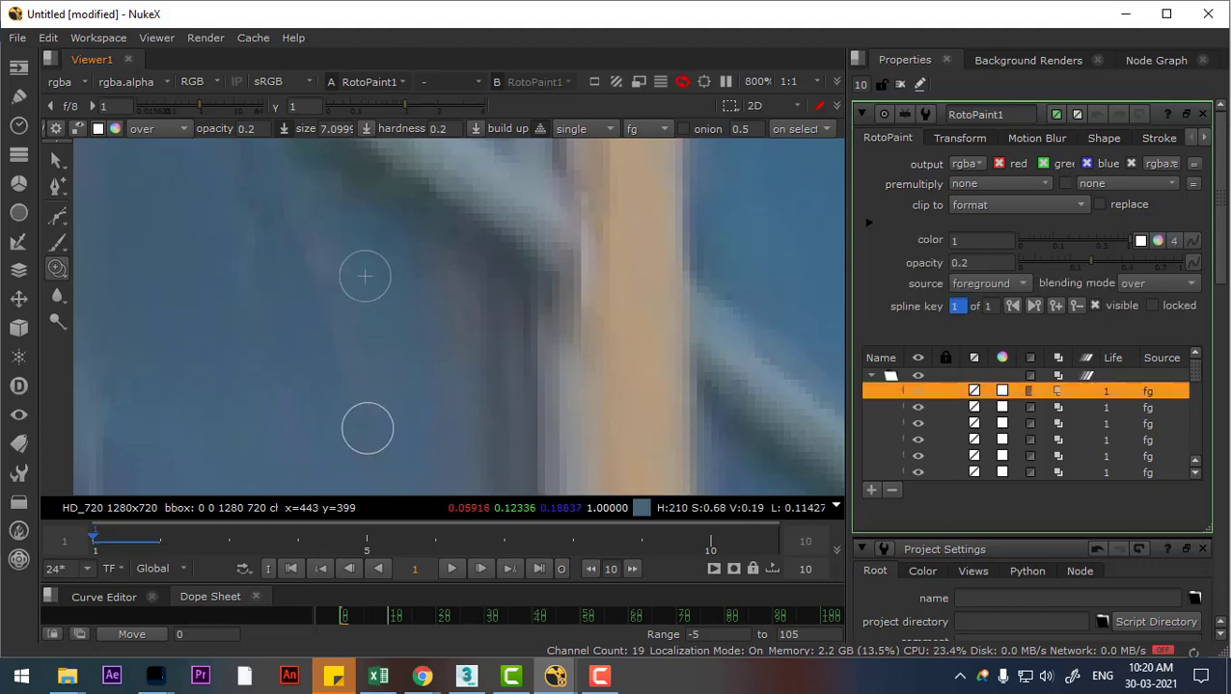
pyautogui.moveTo(253, 412)
pyautogui.mouseDown()
pyautogui.moveTo(296, 412)
pyautogui.moveTo(345, 377)
pyautogui.mouseUp()
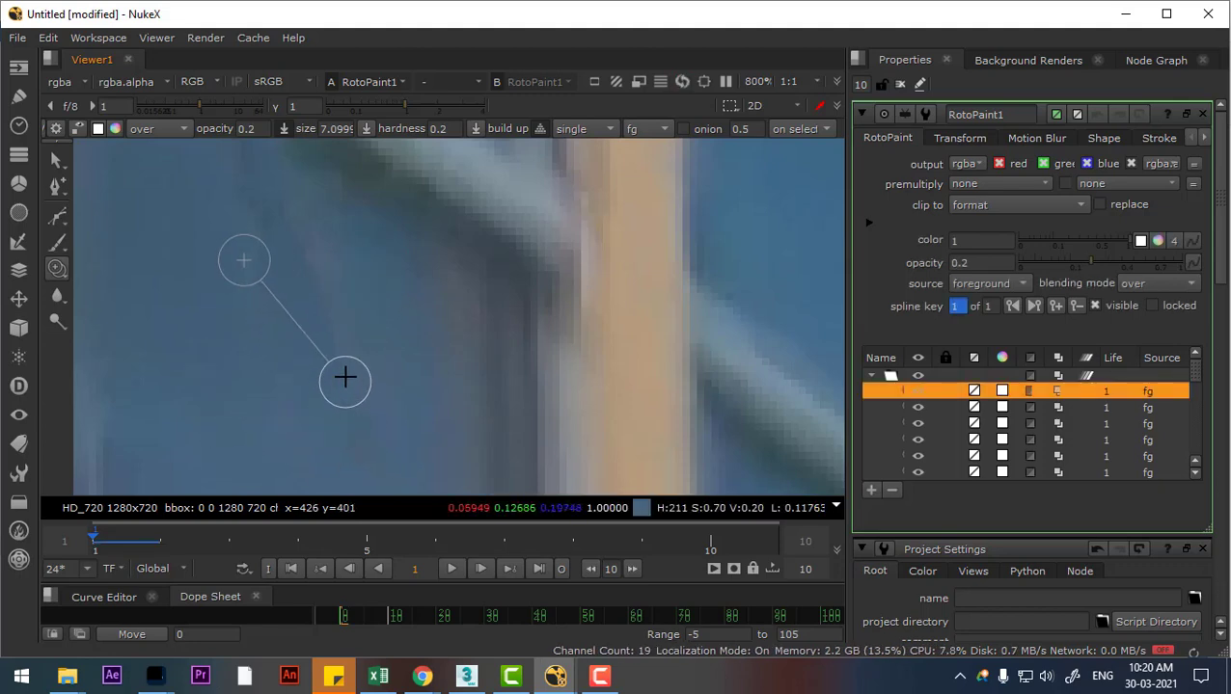
# Step: Enlarge the clone brush to 9.8 and resample nearby glass to even out the patches just below the first pane's crossbar
pyautogui.moveTo(288, 258)
pyautogui.mouseDown()
pyautogui.moveTo(330, 259)
pyautogui.moveTo(289, 253)
pyautogui.mouseUp()
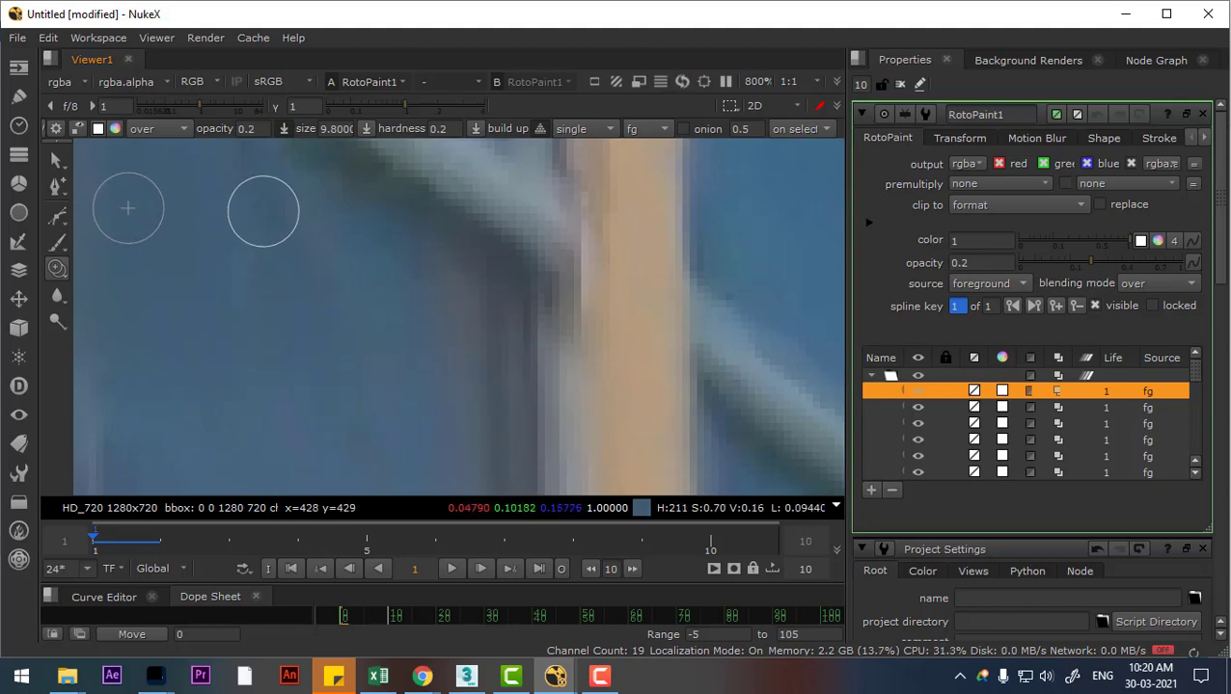
pyautogui.keyDown('ctrl'); pyautogui.moveTo(490, 292); pyautogui.dragTo(262, 346); pyautogui.keyUp('ctrl')
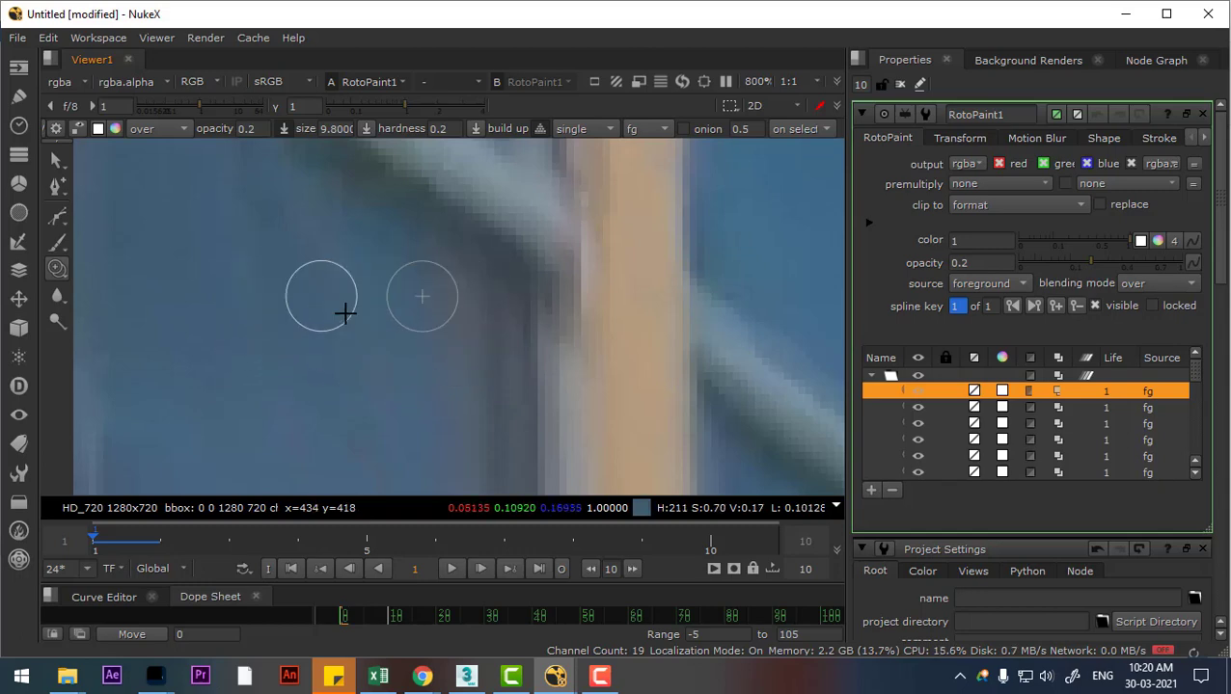
pyautogui.moveTo(352, 324)
pyautogui.keyDown('ctrl'); pyautogui.mouseDown()
pyautogui.moveTo(328, 297)
pyautogui.moveTo(313, 310)
pyautogui.mouseUp(); pyautogui.keyUp('ctrl')
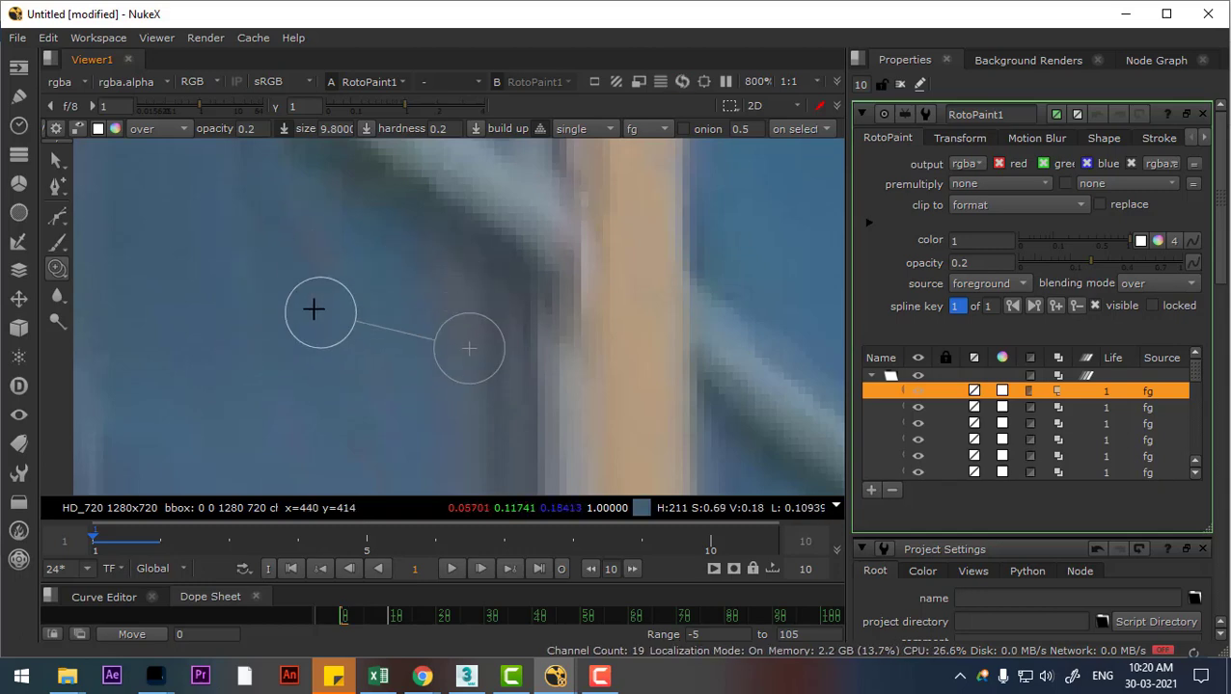
pyautogui.scroll(-6, 256, 262)
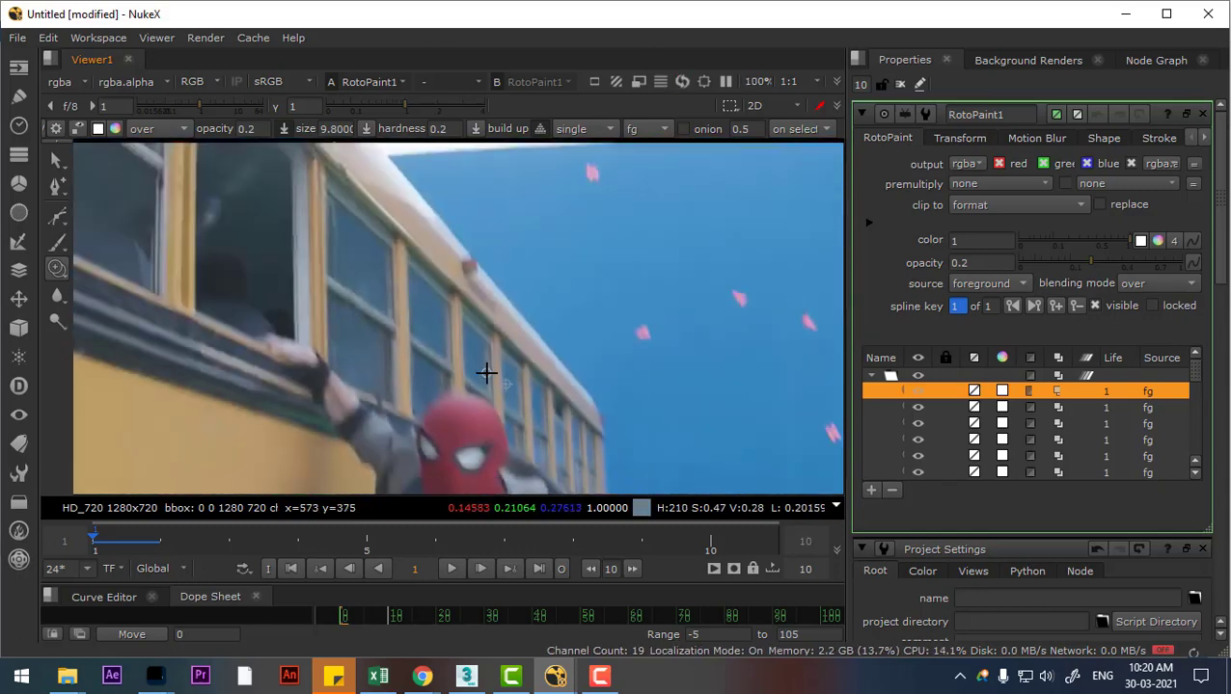
# Step: Blend the first pane's lower glass above the arm and beside the post, enlarging the clone brush to about 14.2
pyautogui.scroll(2, 435, 378)
pyautogui.scroll(4, 357, 192)
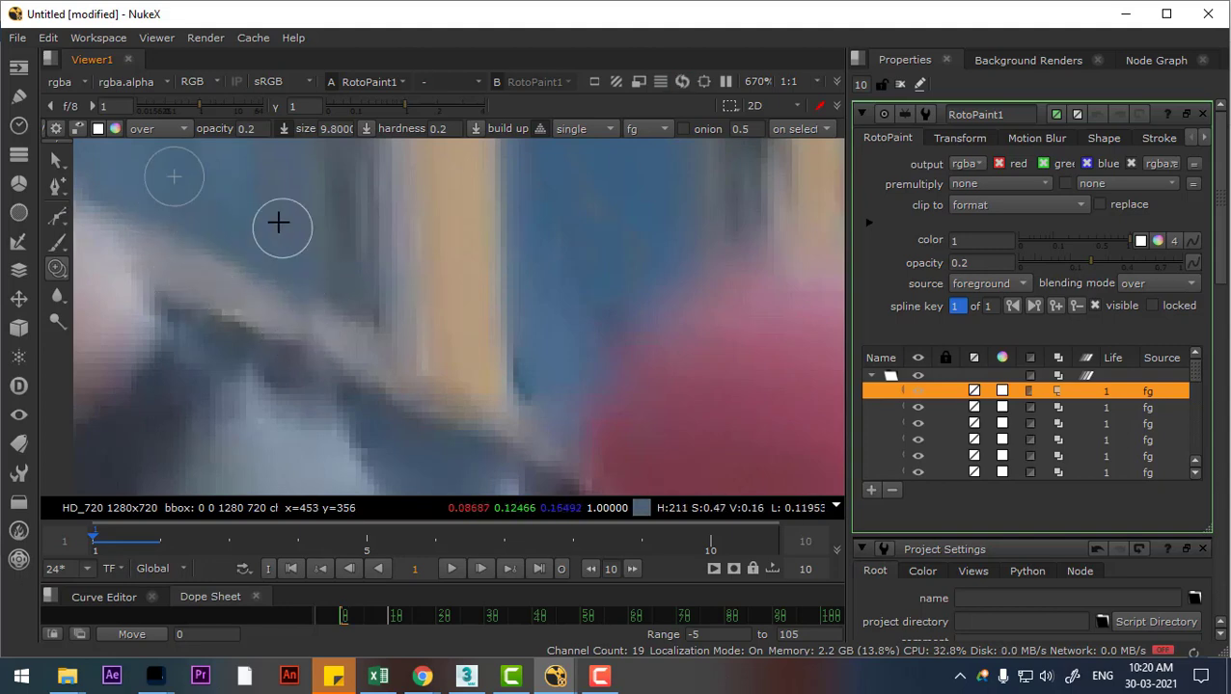
pyautogui.scroll(-5, 328, 243)
pyautogui.scroll(5, 343, 241)
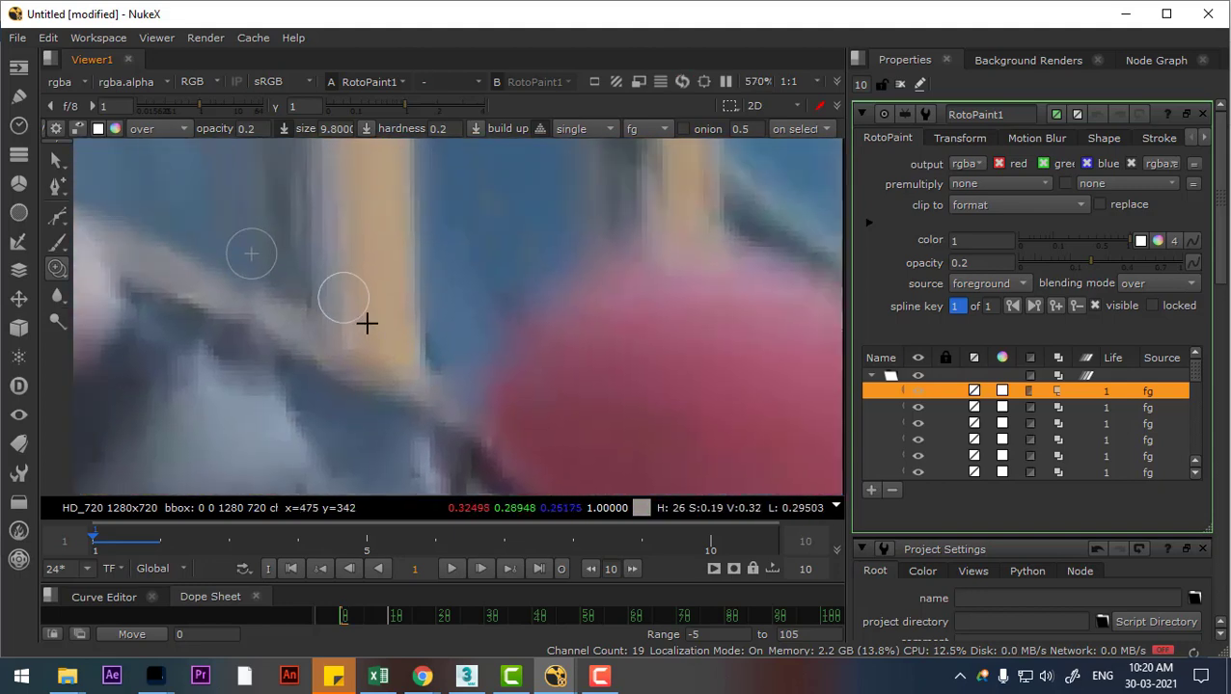
pyautogui.moveTo(366, 324); pyautogui.dragTo(416, 376)
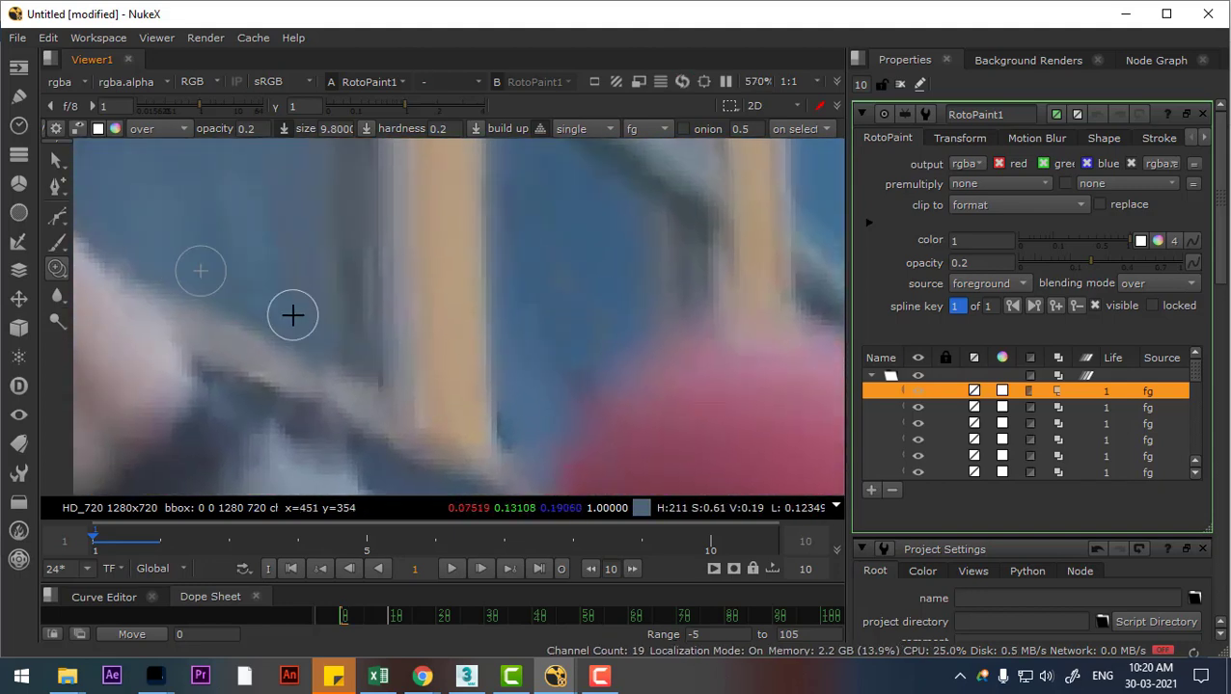
pyautogui.scroll(-5, 290, 299)
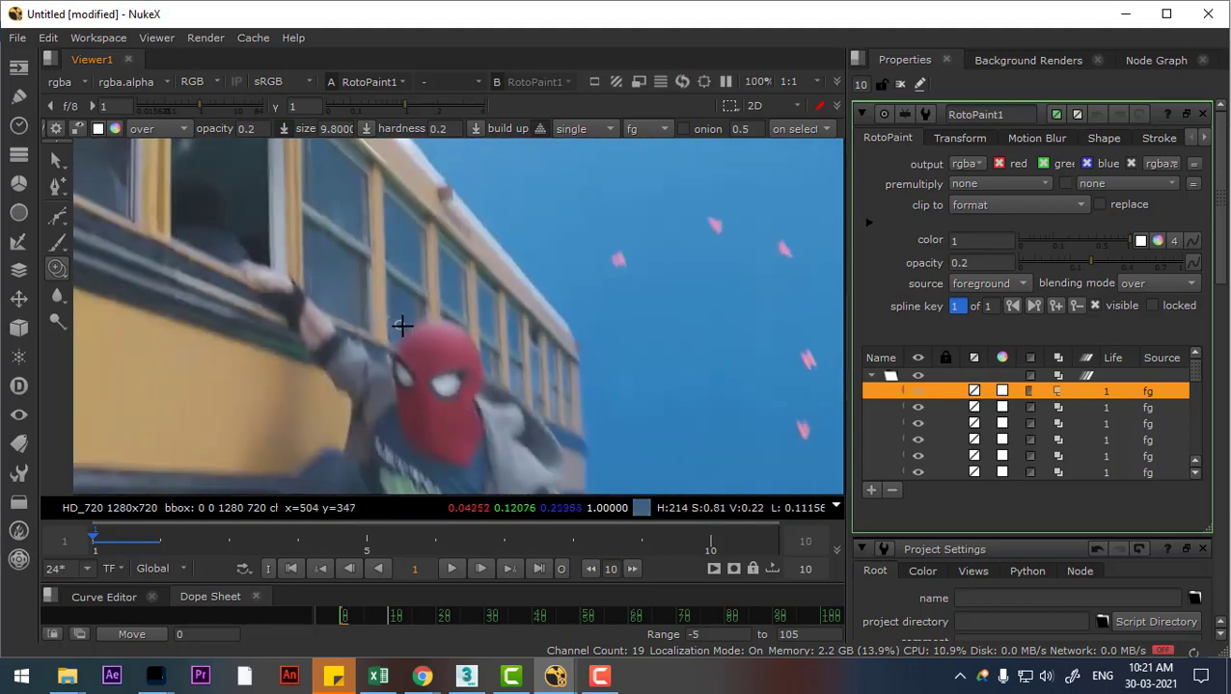
pyautogui.scroll(5, 386, 279)
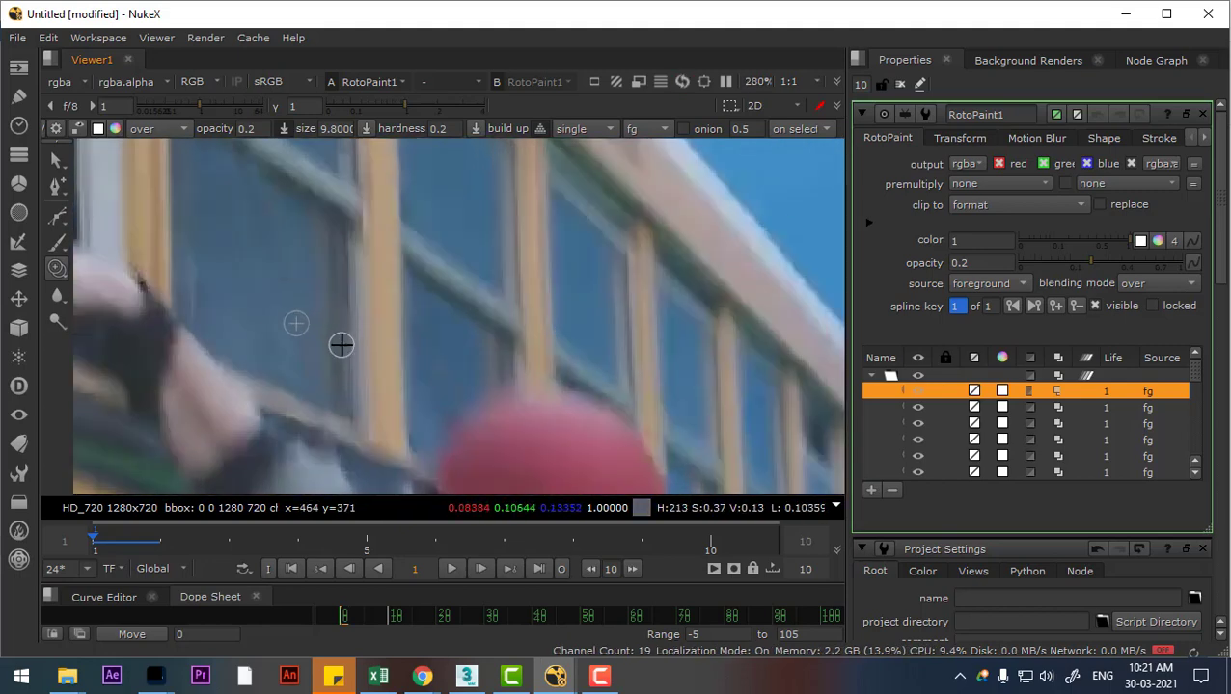
pyautogui.moveTo(246, 363); pyautogui.dragTo(267, 363)
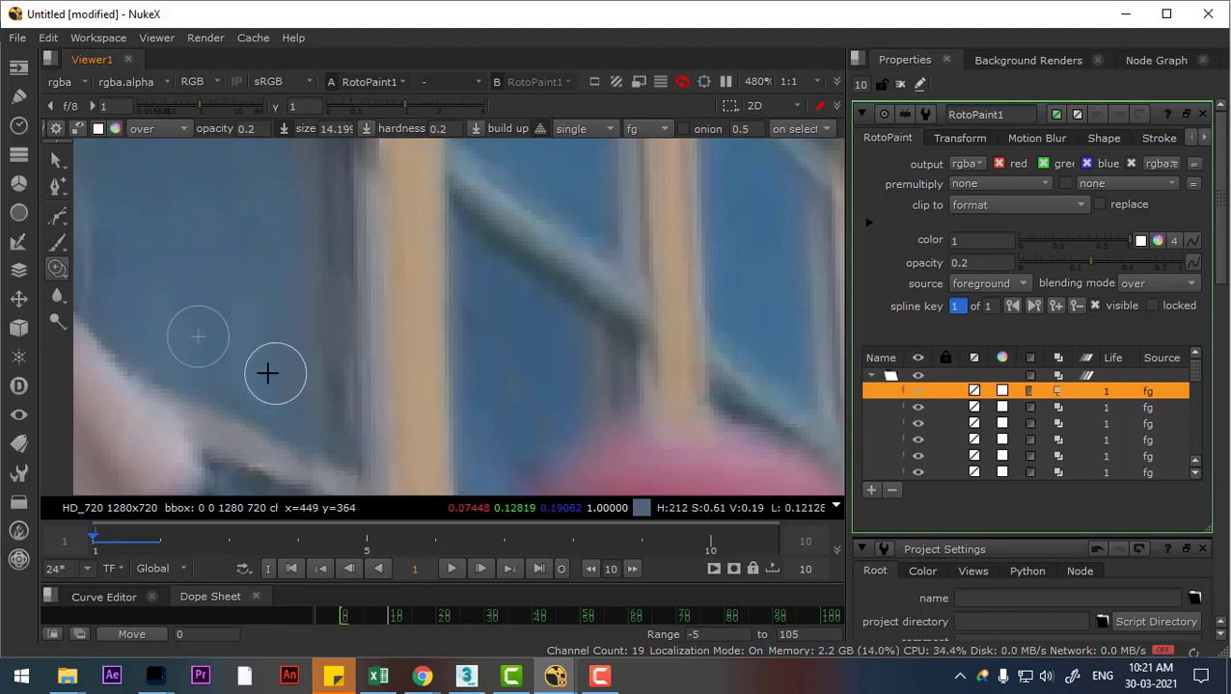
# Step: Sample clean glass in the second pane and blend over the wire traces between its crossbar and the red mask
pyautogui.scroll(-3, 274, 359)
pyautogui.scroll(2, 276, 351)
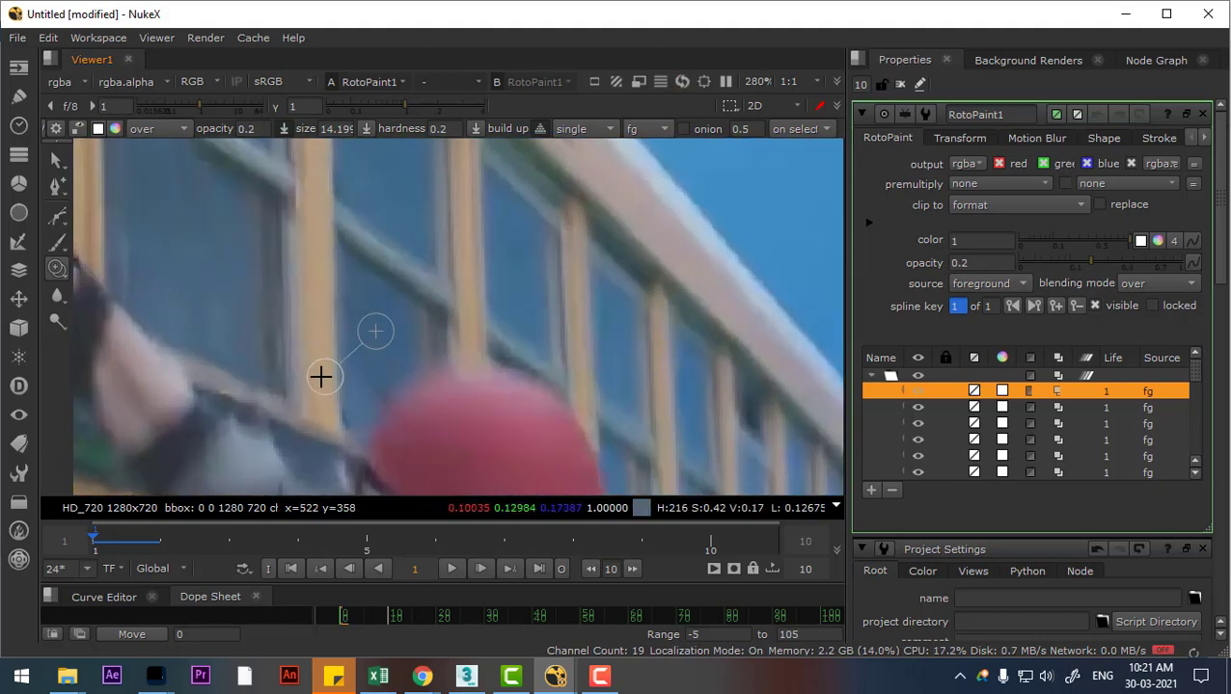
pyautogui.scroll(3, 378, 361)
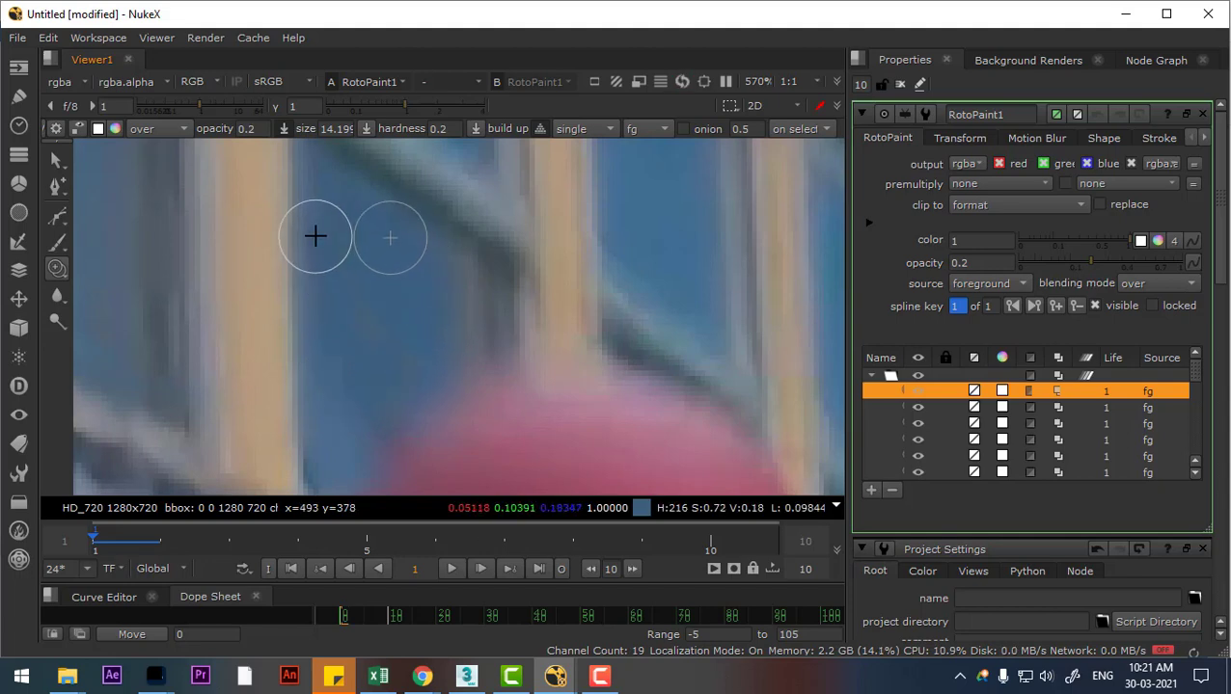
pyautogui.scroll(-8, 349, 354)
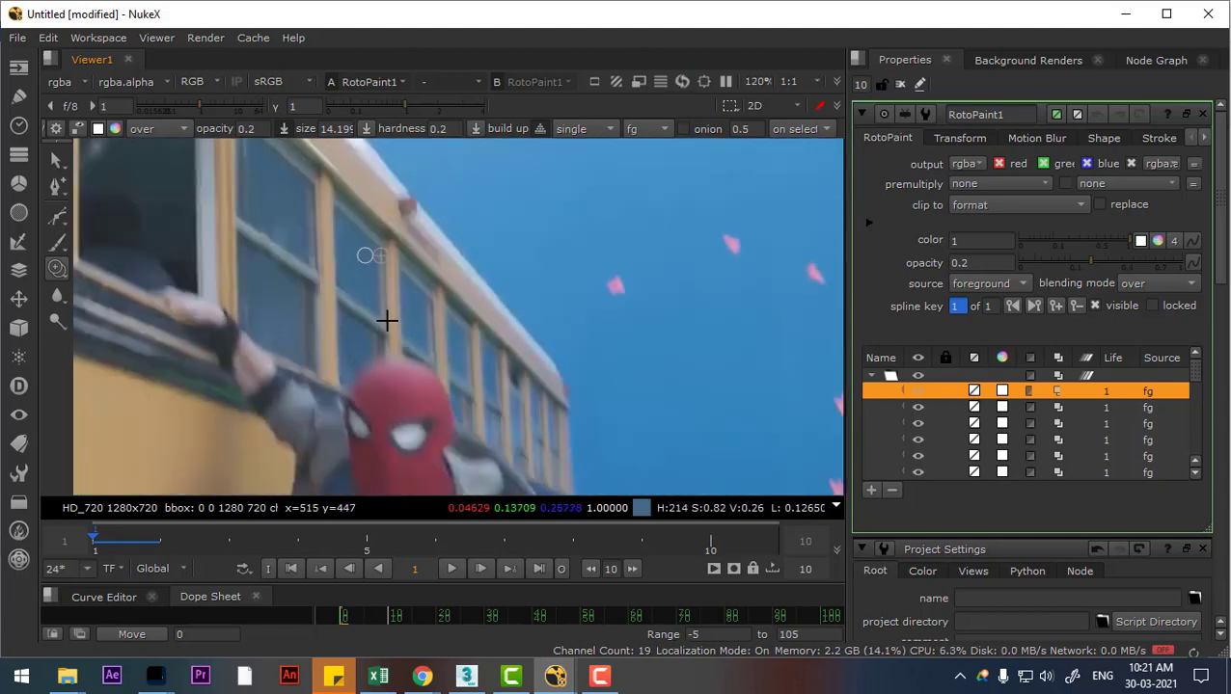
pyautogui.scroll(2, 405, 323)
pyautogui.hotkey('alt', 'Tab')
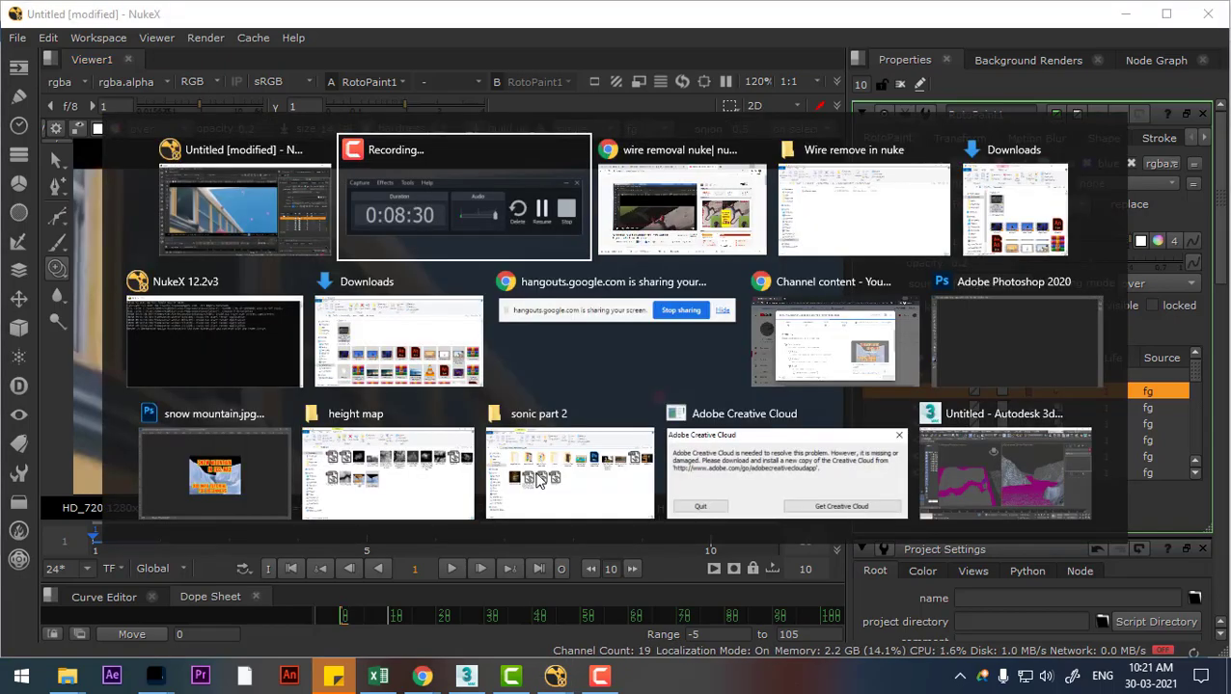
pyautogui.hotkey('alt', 'Tab')
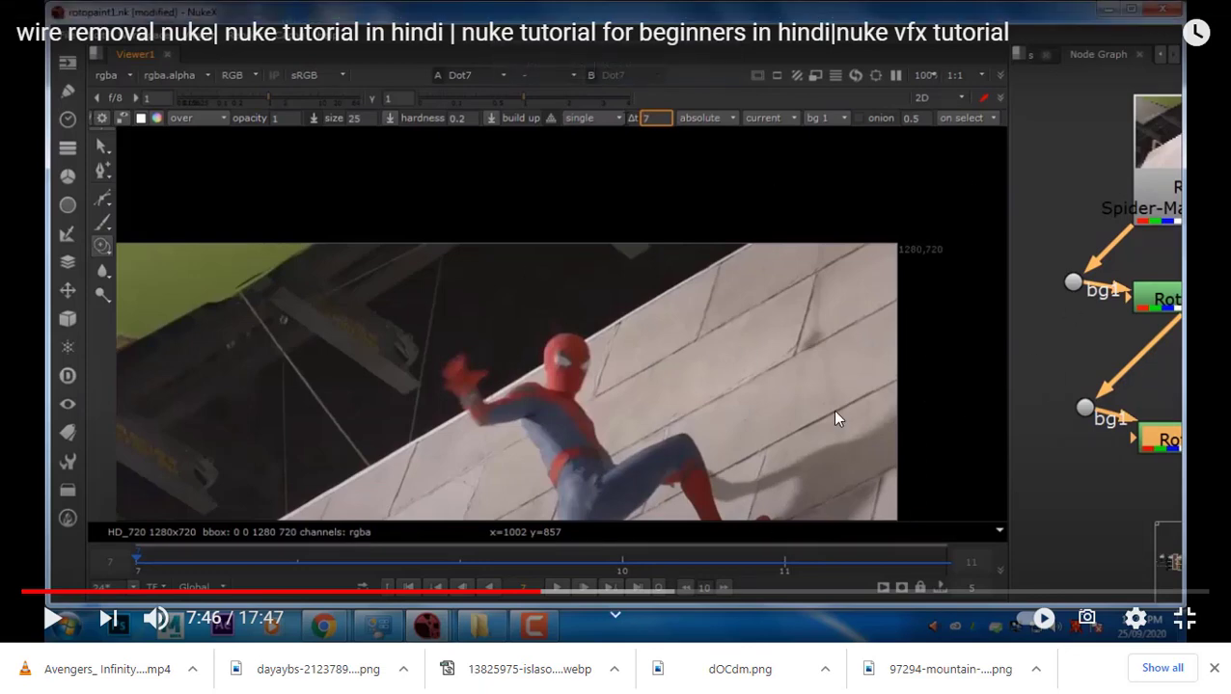
pyautogui.hotkey('alt', 'Tab')
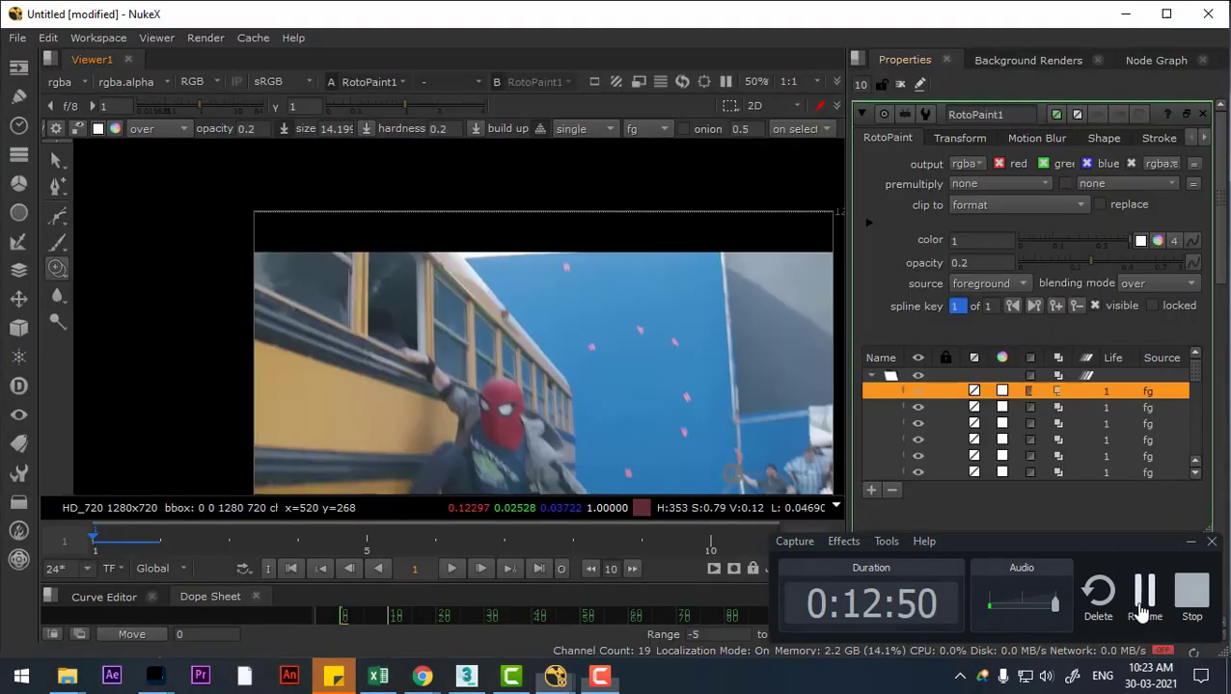
# Step: Add a Dot node beside RotoPaint1 that feeds Read1 into its bg1 input
pyautogui.click(1143, 612)
pyautogui.click(1150, 61)
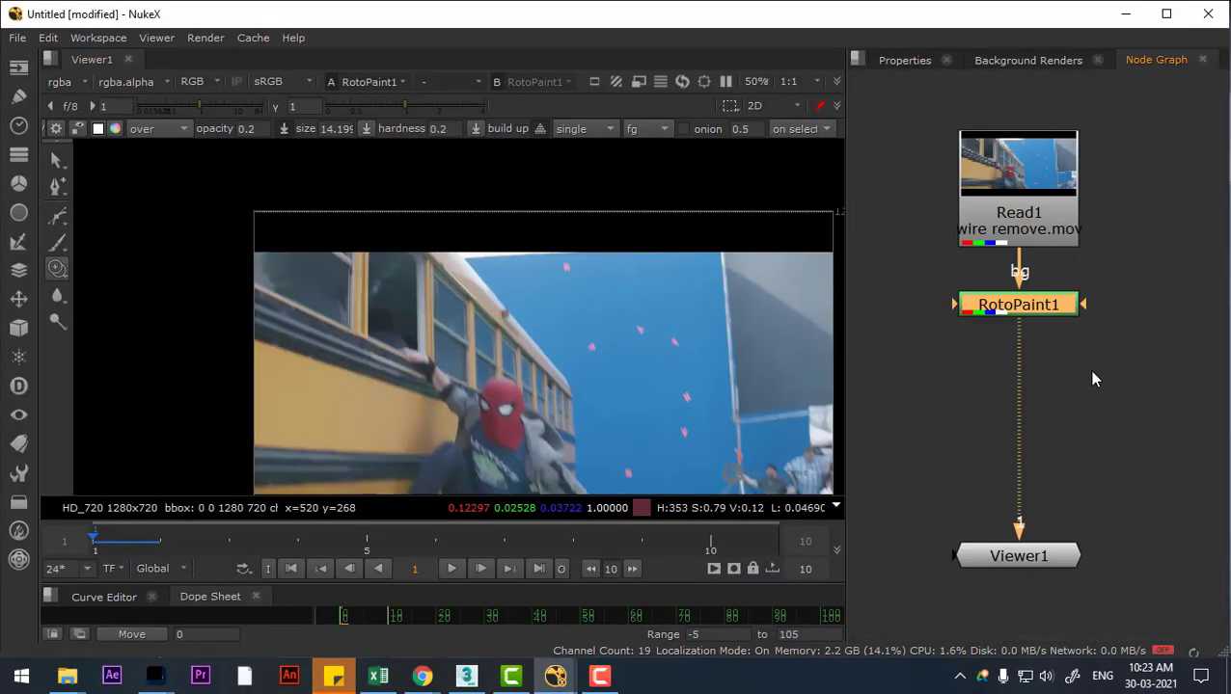
pyautogui.click(1077, 342)
pyautogui.press('Tab')
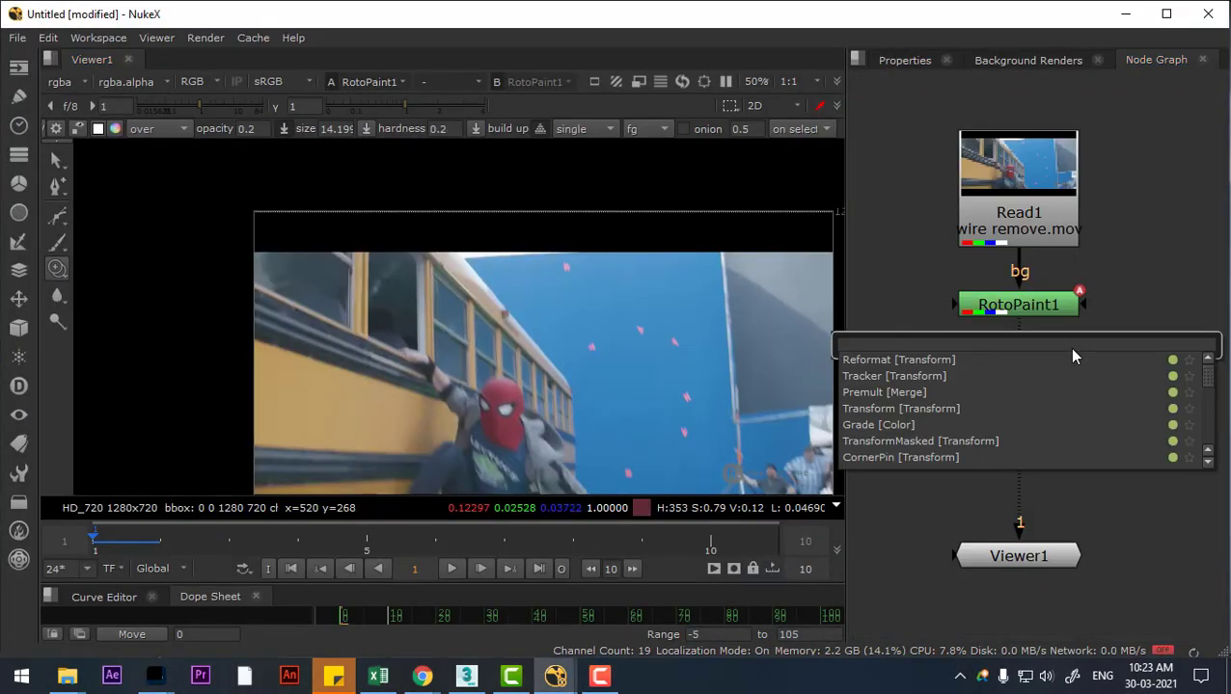
pyautogui.write('do')
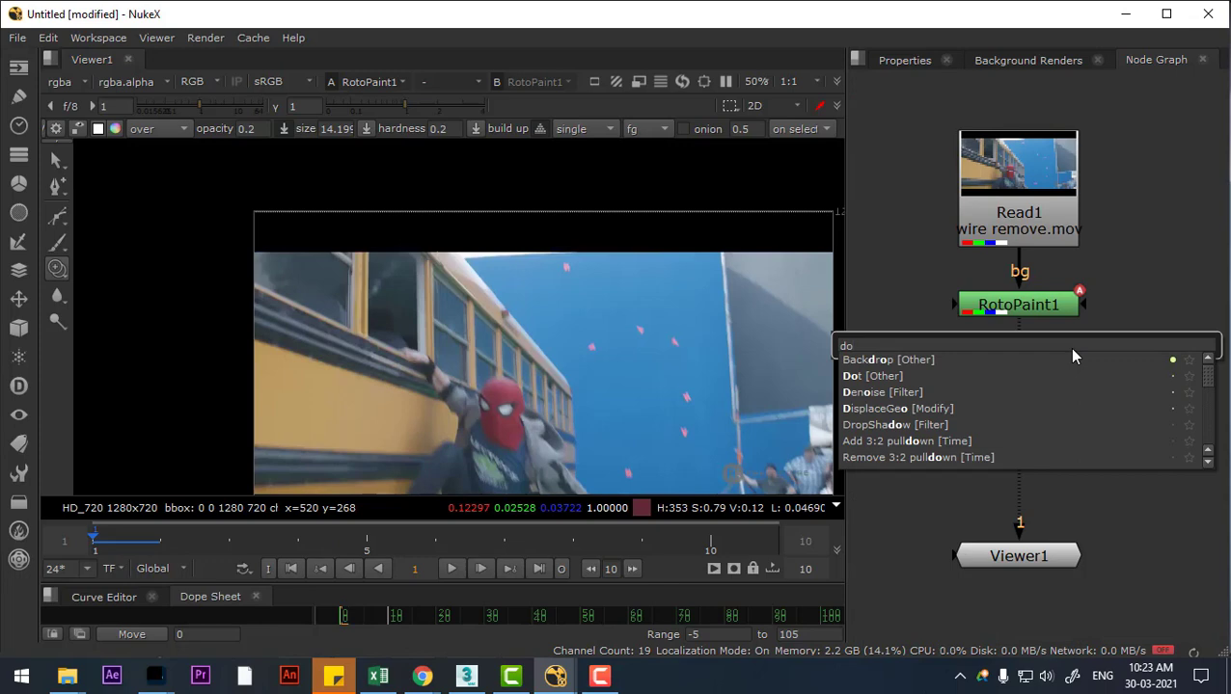
pyautogui.write('t')
pyautogui.click(870, 360)
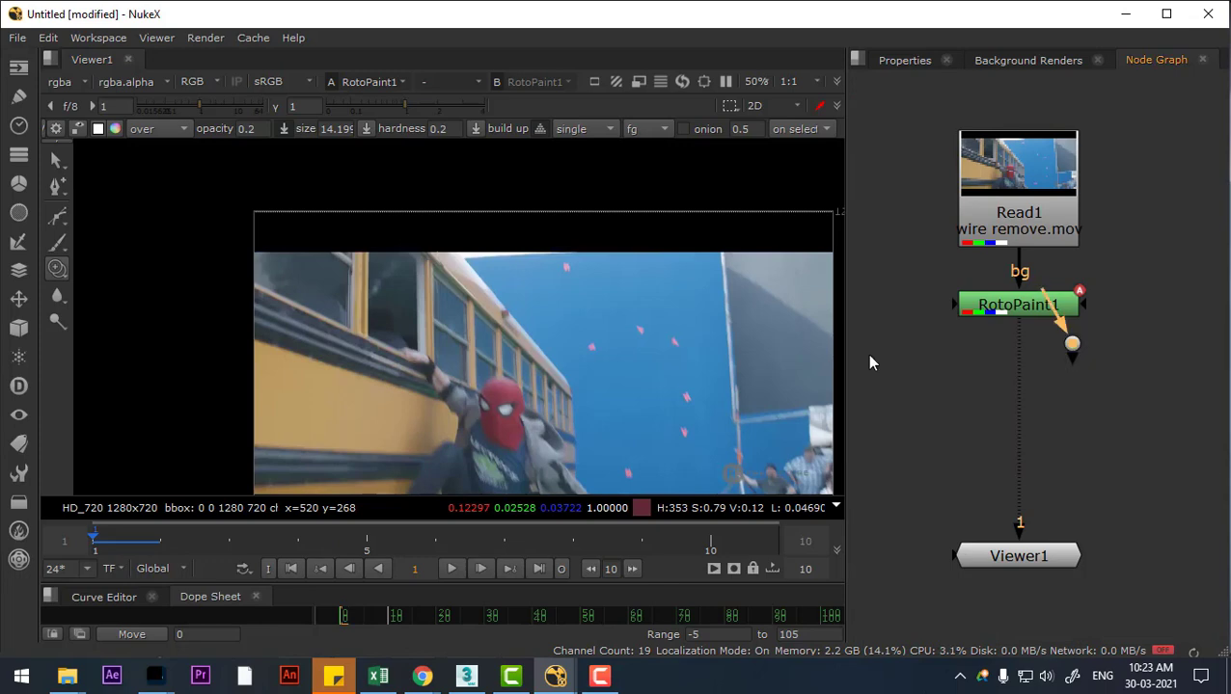
pyautogui.moveTo(1057, 369); pyautogui.dragTo(1018, 321)
# Step: Look through the list of painted strokes in RotoPaint1's properties
pyautogui.doubleClick(1022, 305)
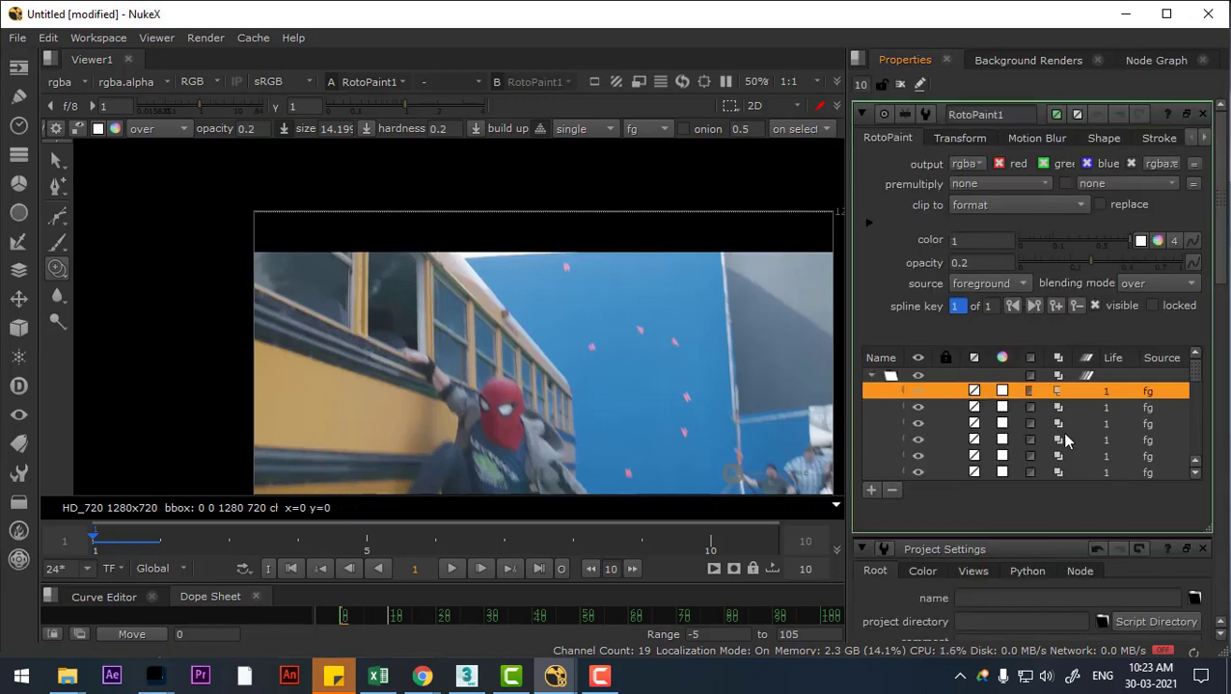
pyautogui.scroll(-4, 1093, 410)
pyautogui.scroll(2, 1112, 384)
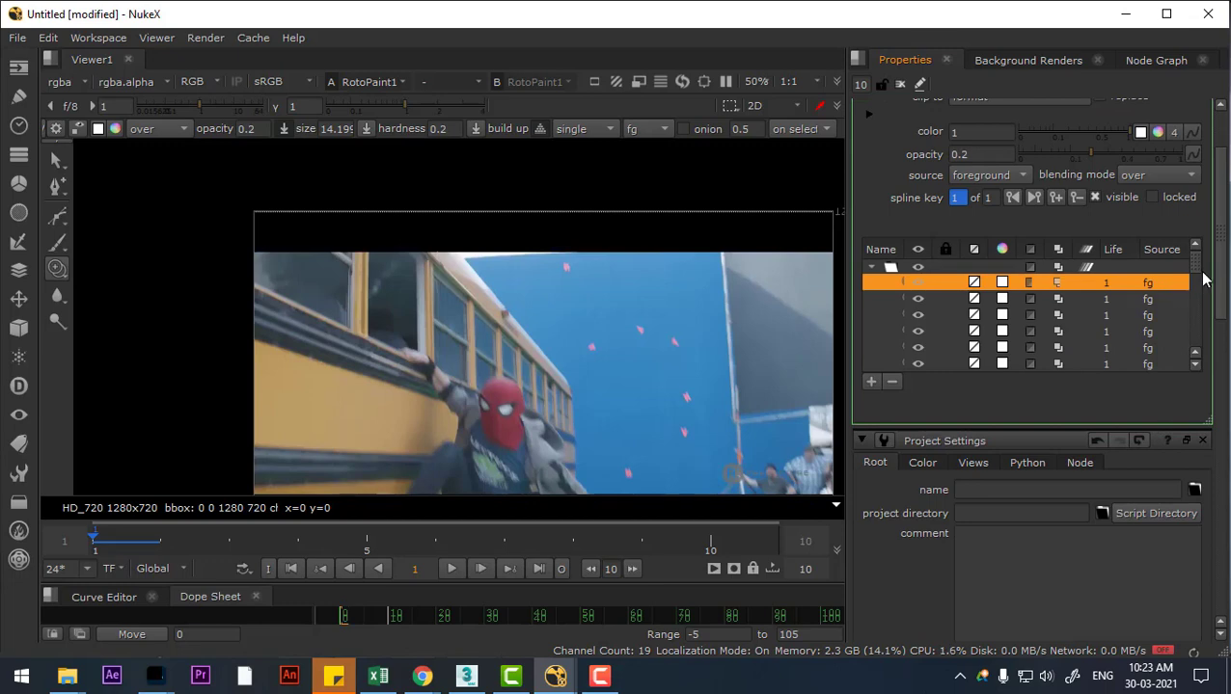
pyautogui.scroll(-1, 1198, 282)
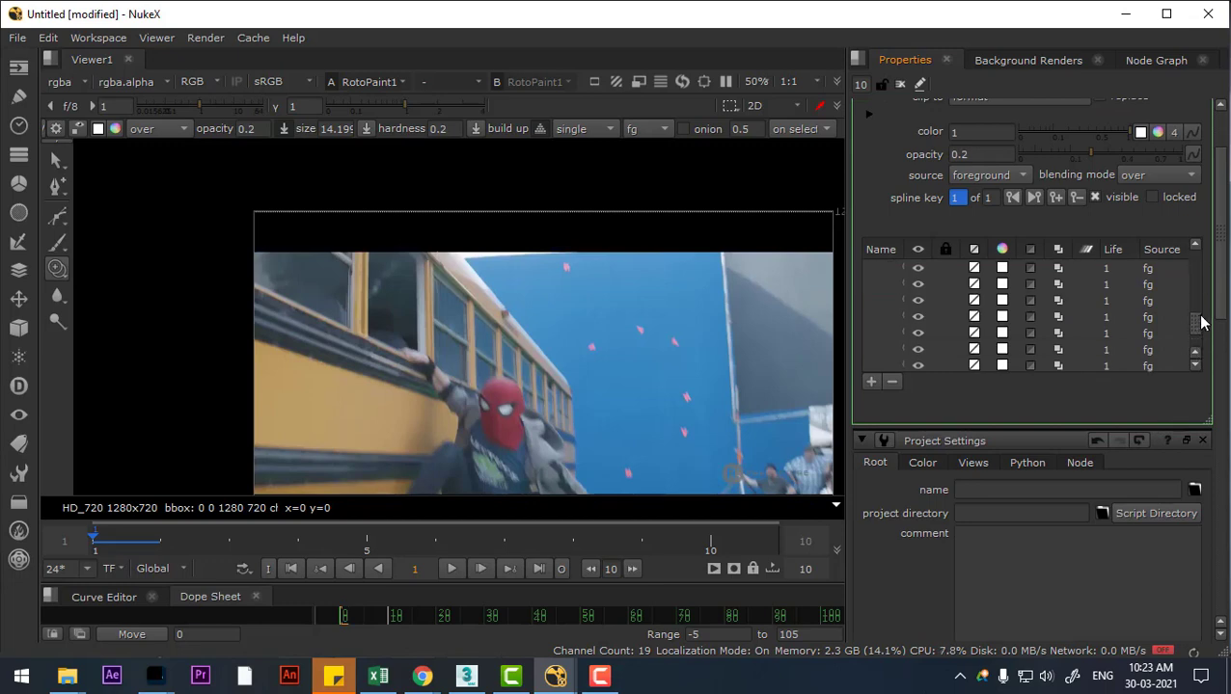
pyautogui.moveTo(1198, 324); pyautogui.dragTo(1213, 266)
pyautogui.click(1157, 60)
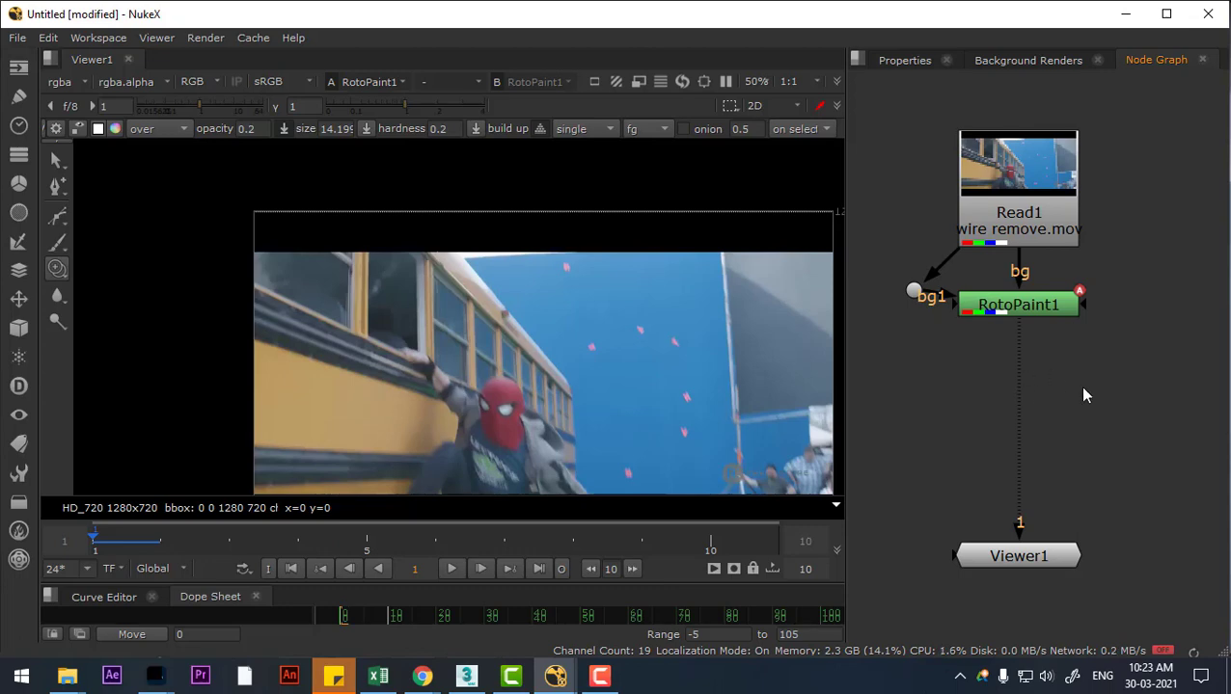
# Step: Add a second RotoPaint node and insert it between RotoPaint1 and Viewer1
pyautogui.press('p')
pyautogui.click(1172, 60)
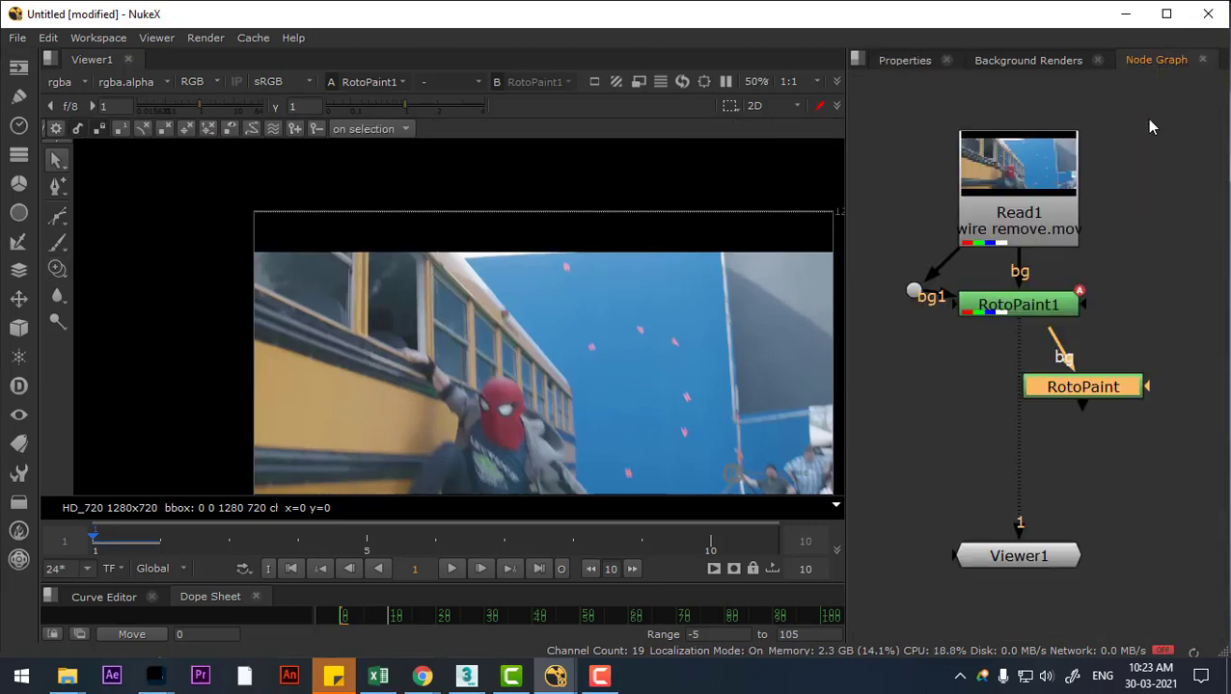
pyautogui.moveTo(1107, 388); pyautogui.dragTo(1040, 404)
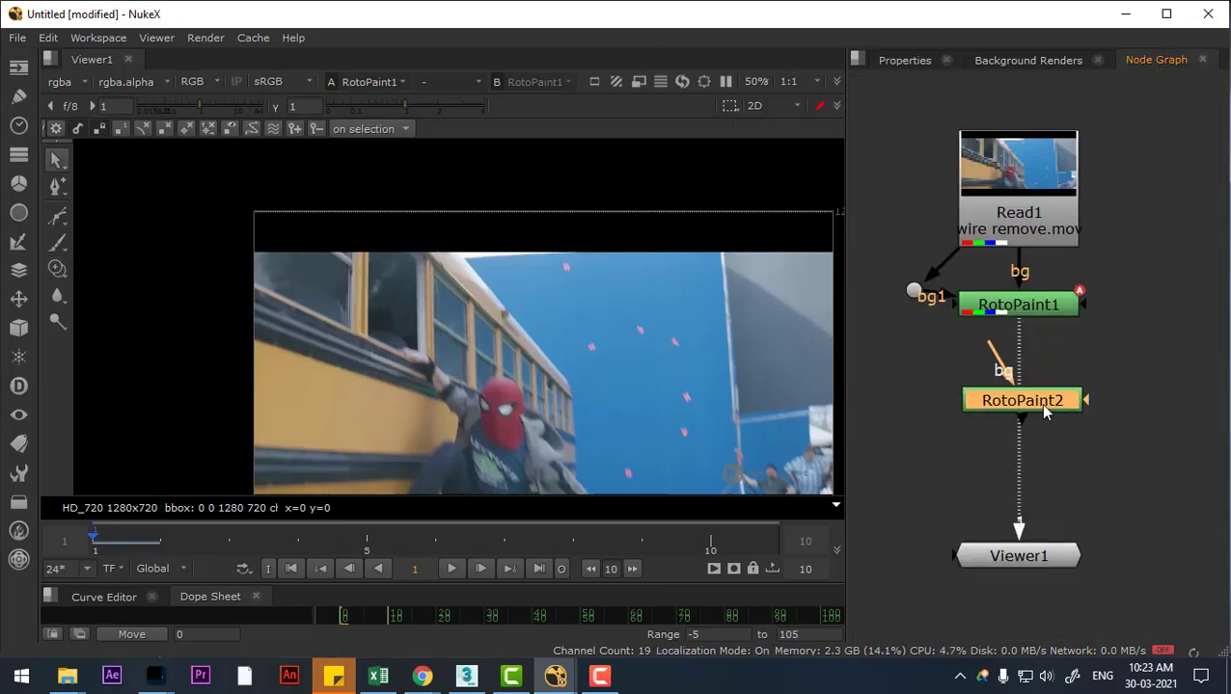
# Step: Add another Dot node fed by RotoPaint1 and connect it to RotoPaint2's bg1 input
pyautogui.click(899, 399)
pyautogui.press('Tab')
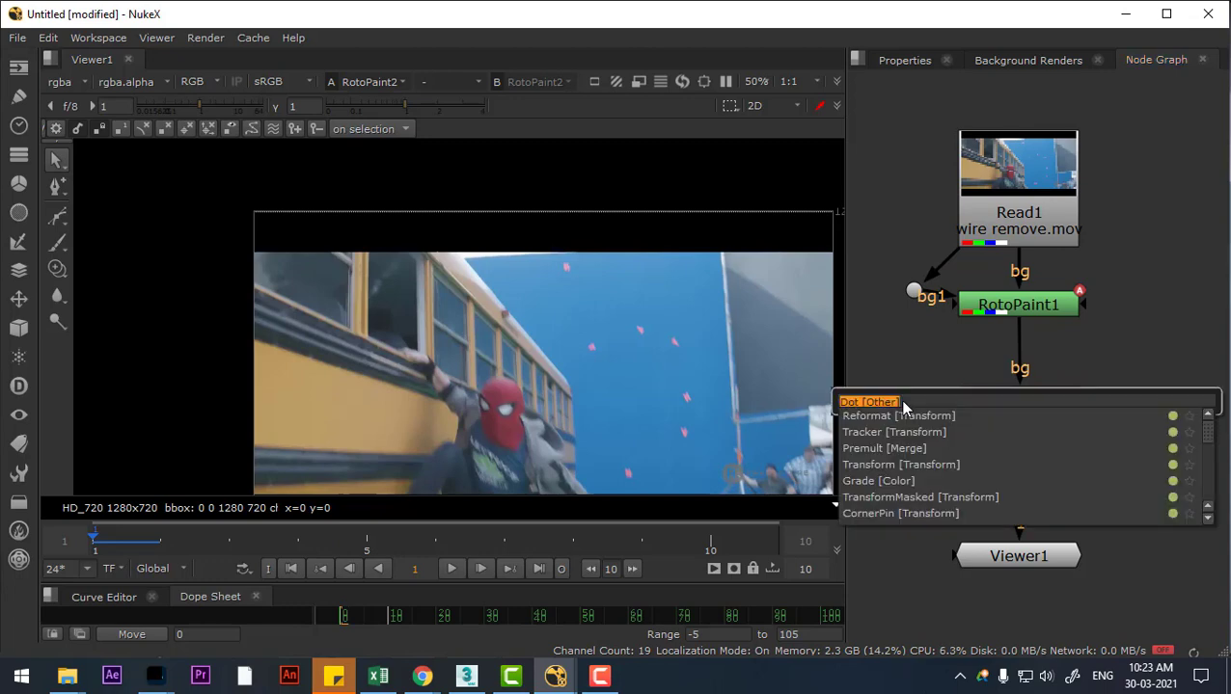
pyautogui.press('Escape')
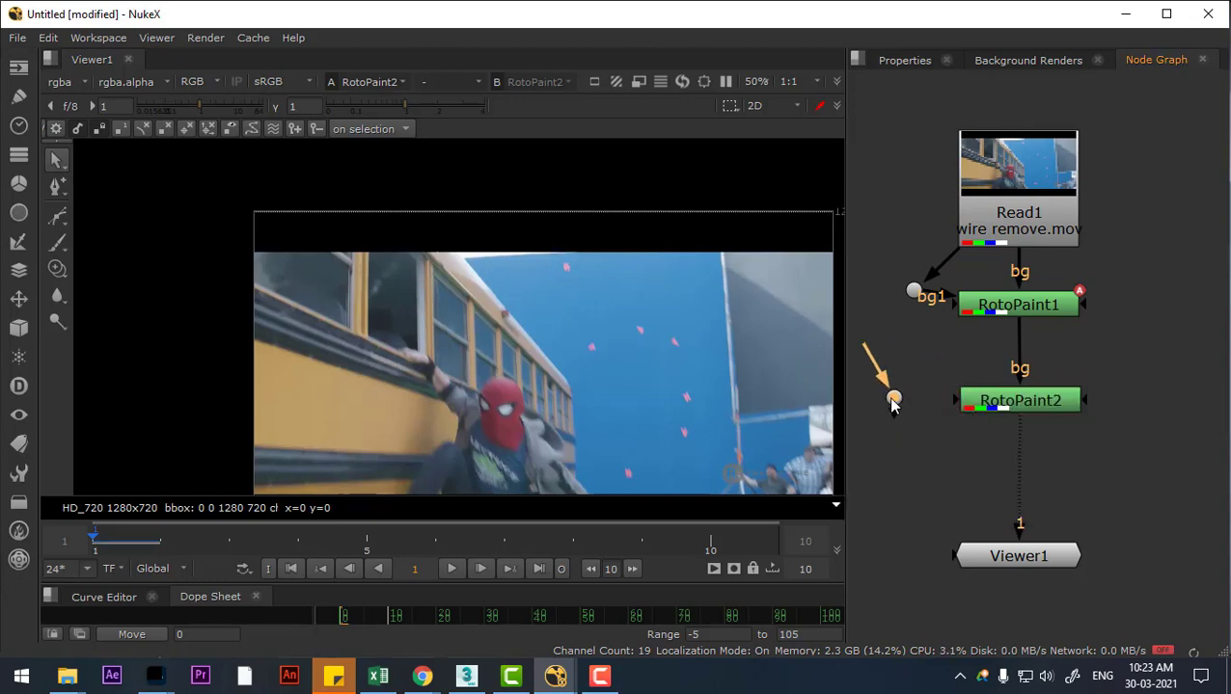
pyautogui.moveTo(863, 357); pyautogui.dragTo(994, 305)
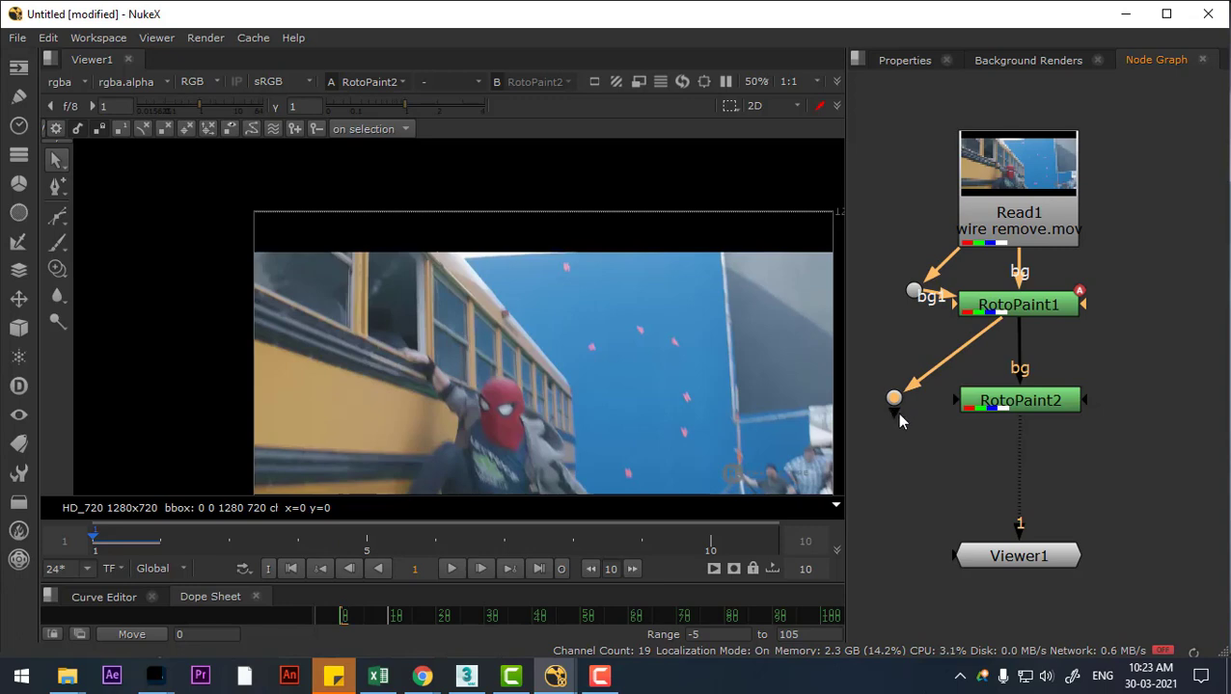
# Step: Compare the properties and stroke lists of RotoPaint2 and RotoPaint1
pyautogui.doubleClick(1014, 408)
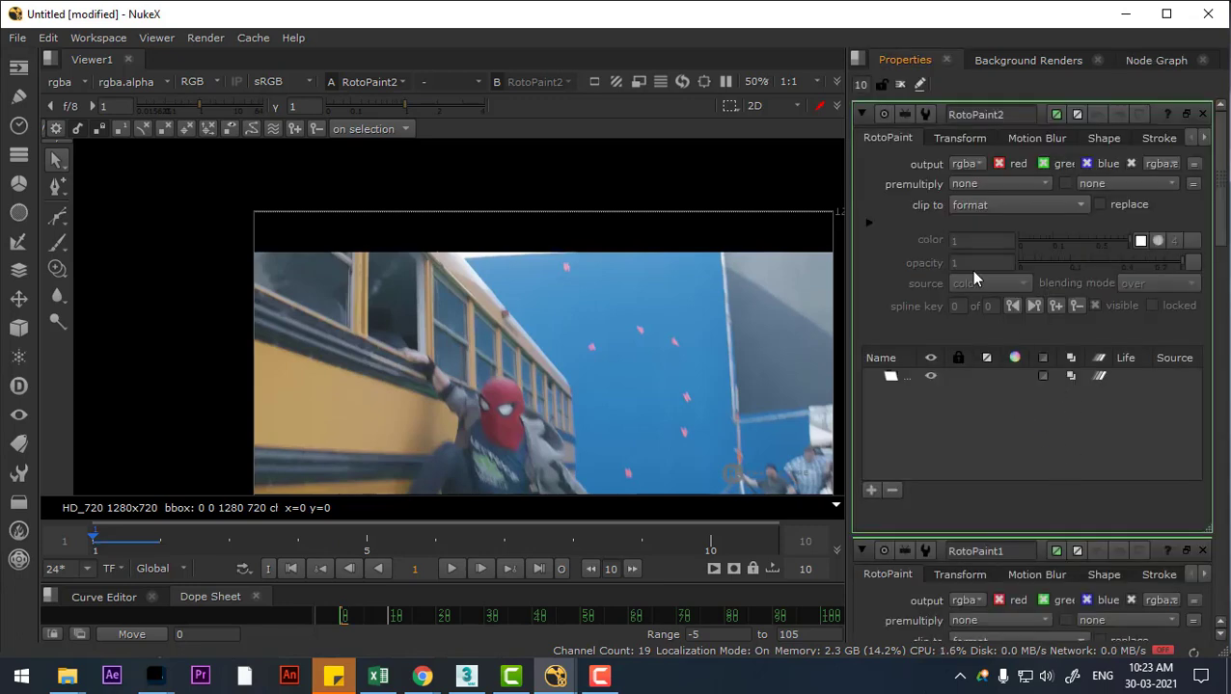
pyautogui.click(1141, 60)
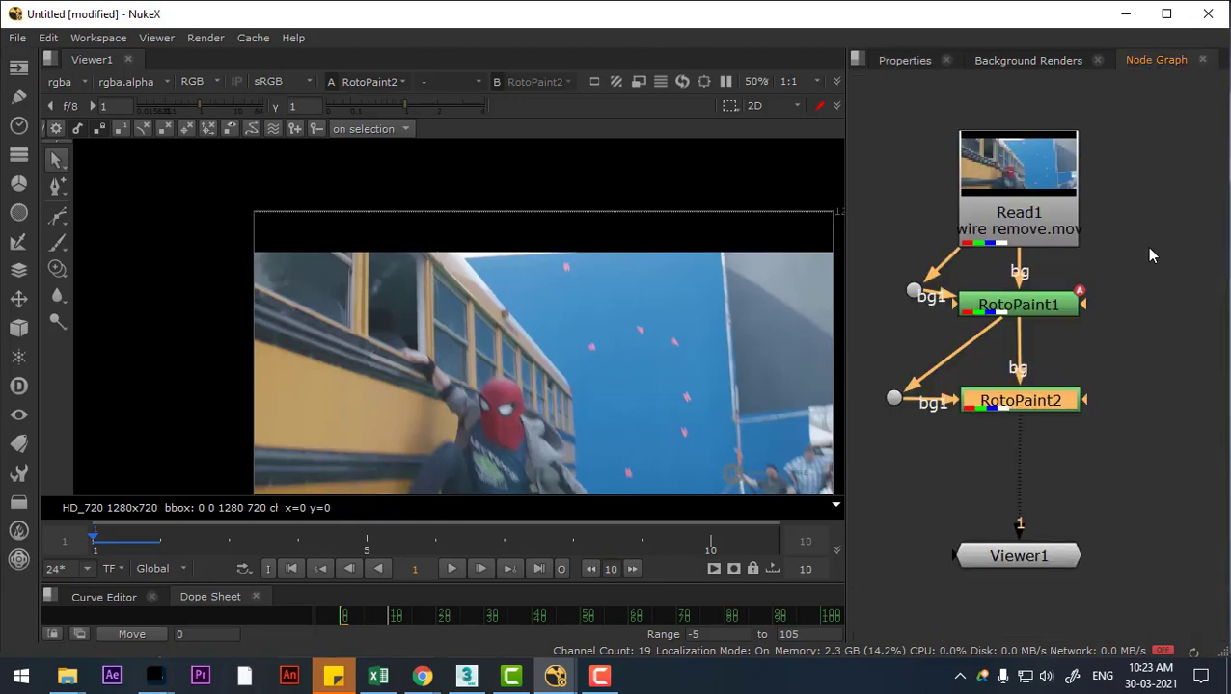
pyautogui.doubleClick(1006, 306)
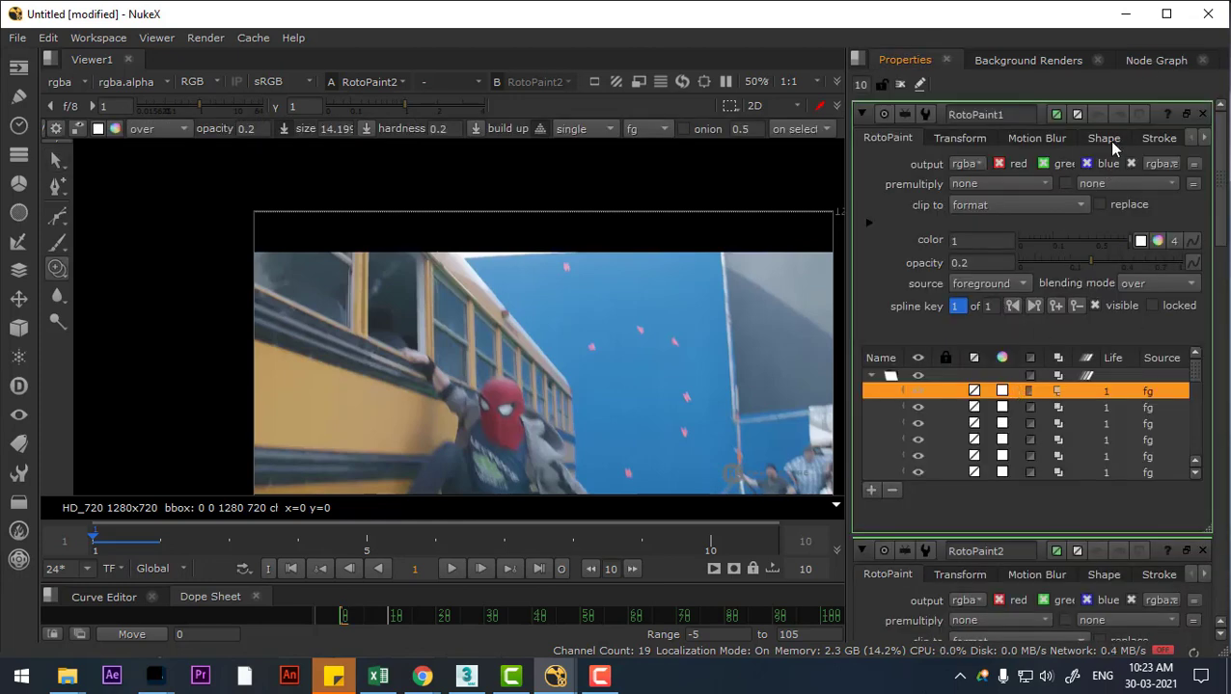
pyautogui.click(1152, 61)
# Step: Open RotoPaint2's properties, activate the Clone tool and set its source to bg
pyautogui.doubleClick(1001, 413)
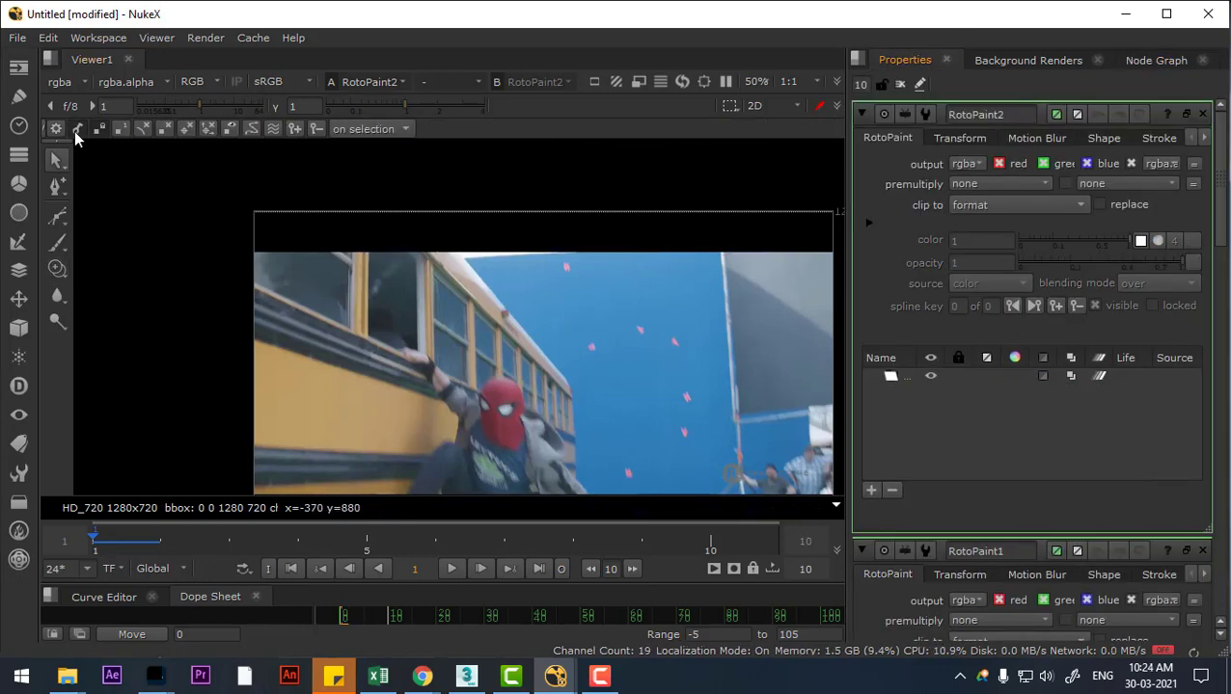
pyautogui.scroll(4, 512, 412)
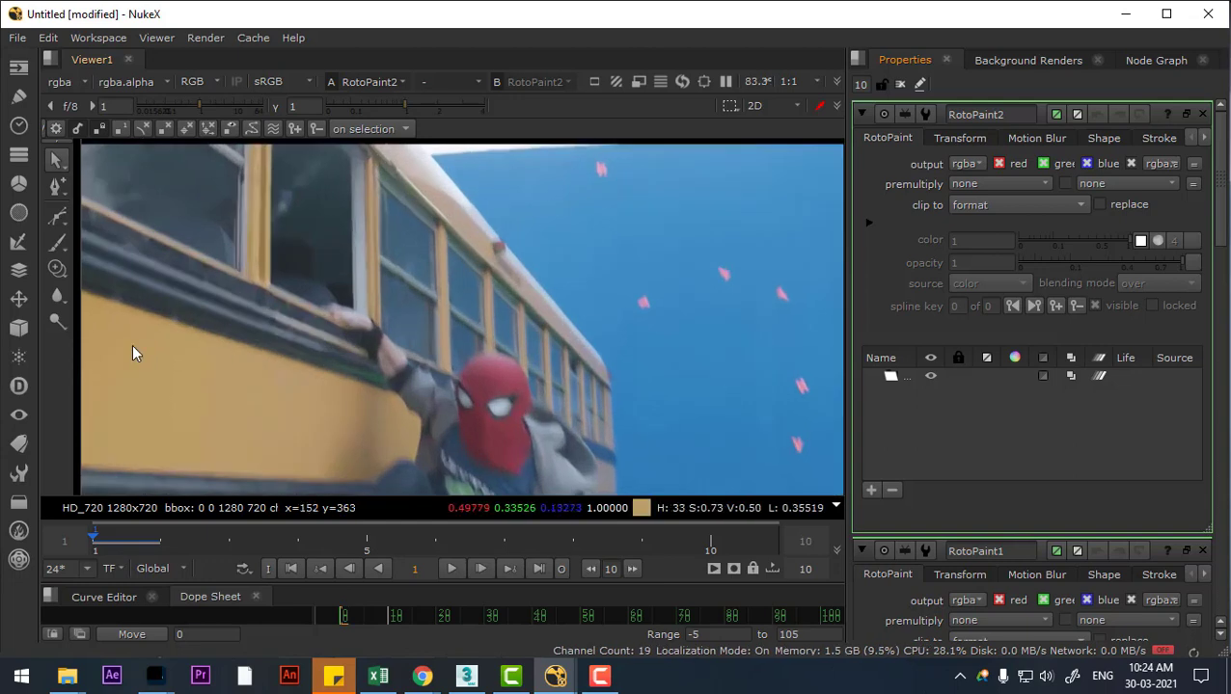
pyautogui.click(54, 274)
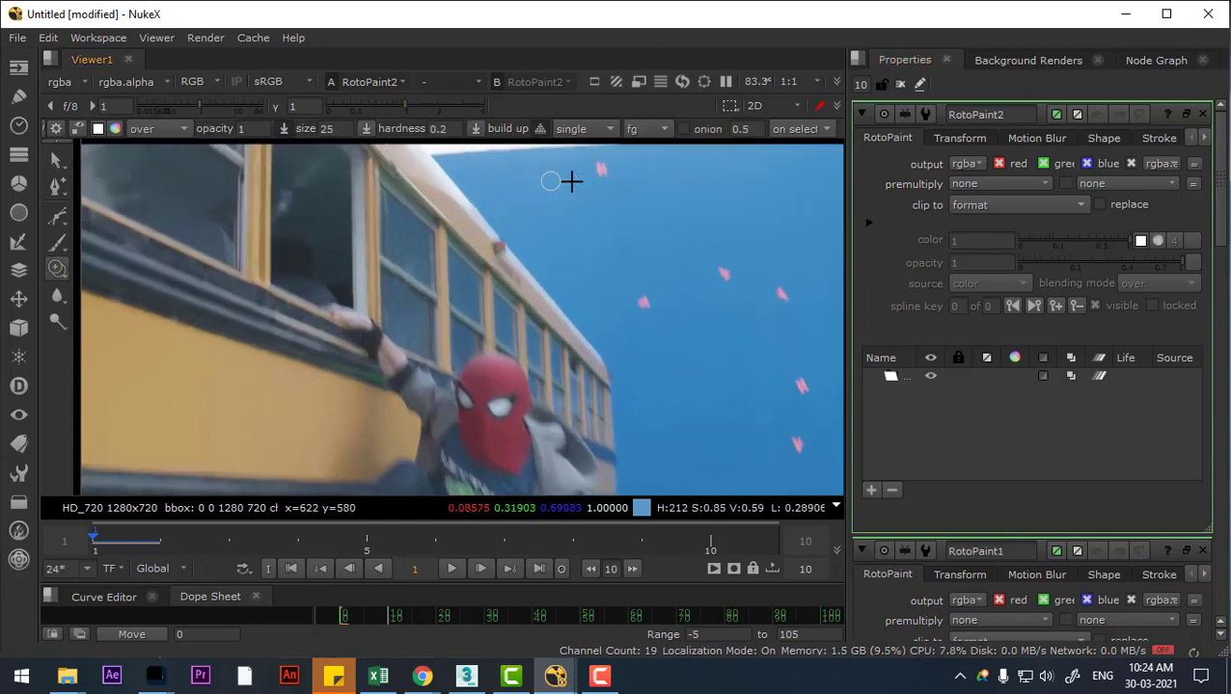
pyautogui.click(656, 129)
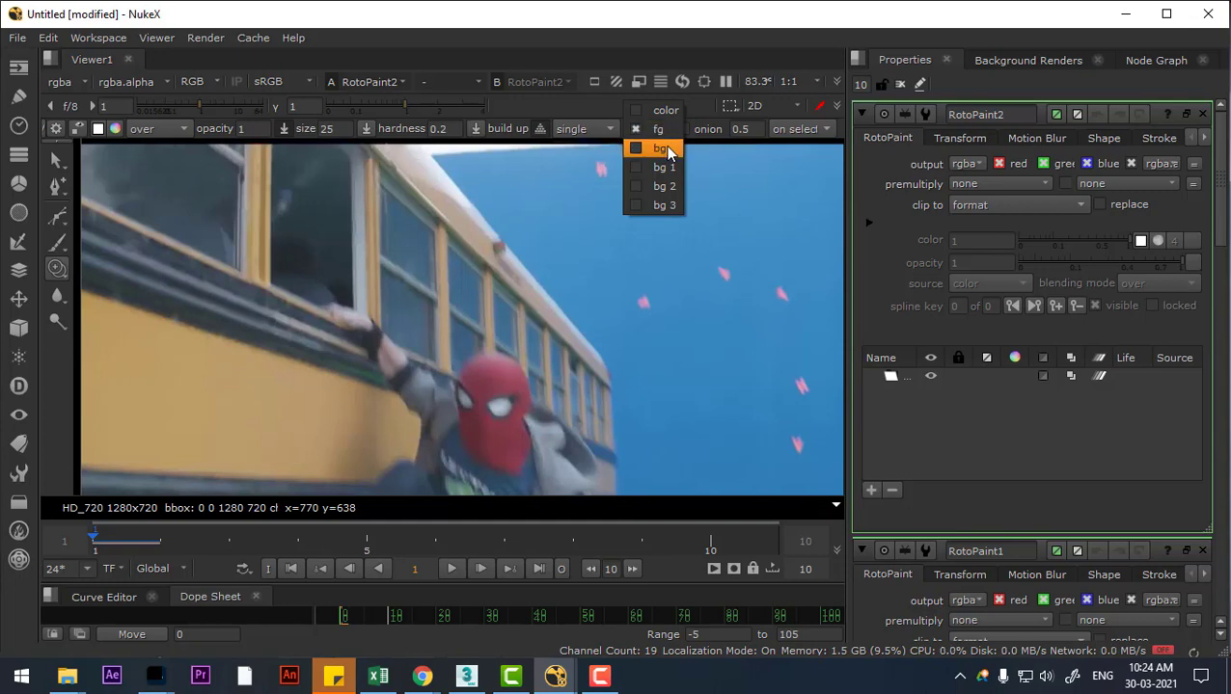
pyautogui.click(666, 148)
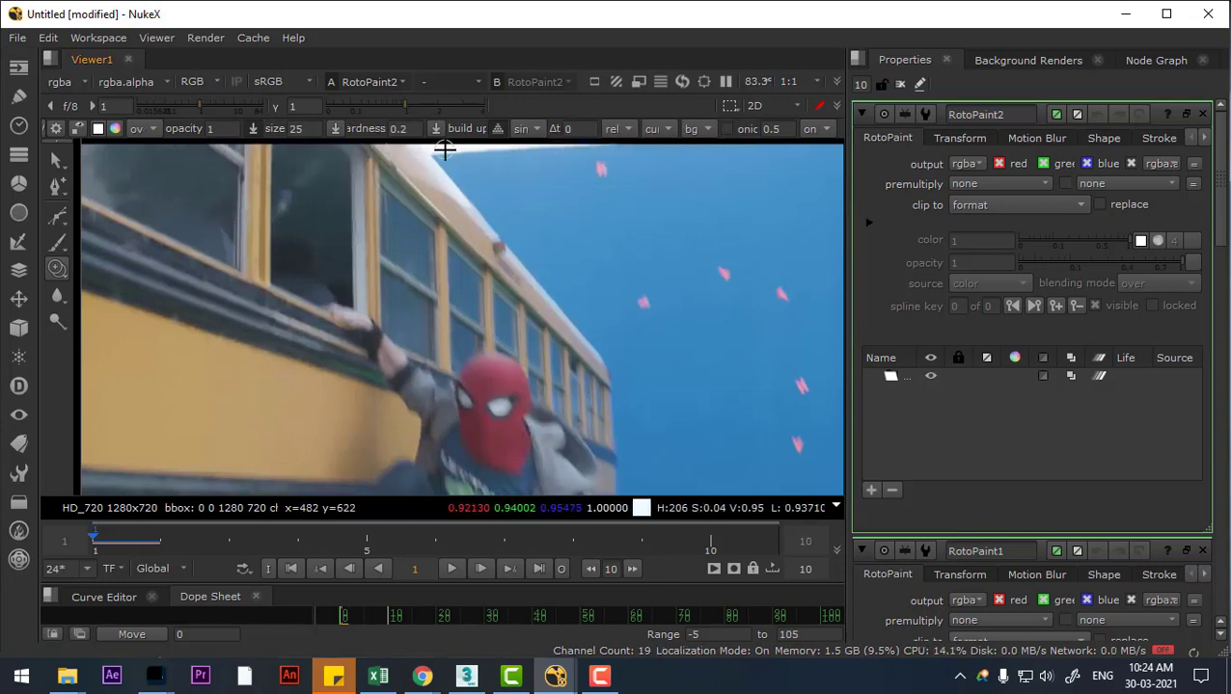
# Step: Widen the viewer and set the clone source's time offset to absolute with a value of 1
pyautogui.moveTo(843, 187); pyautogui.dragTo(1026, 201)
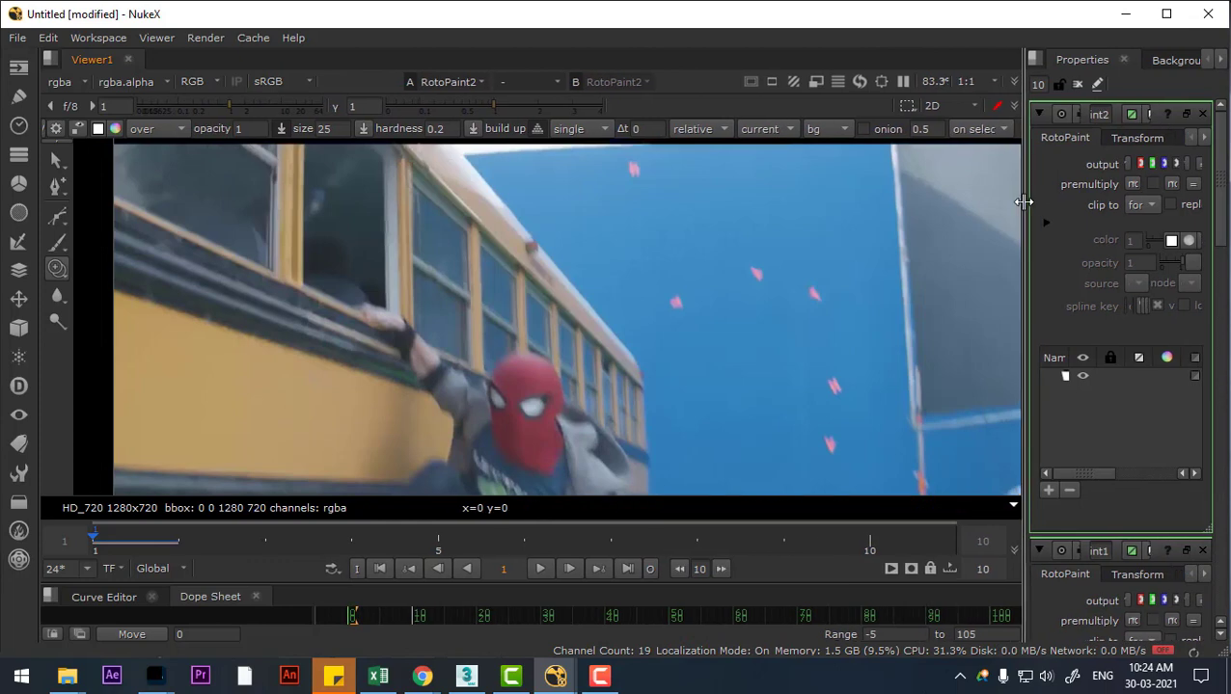
pyautogui.click(717, 130)
pyautogui.click(719, 149)
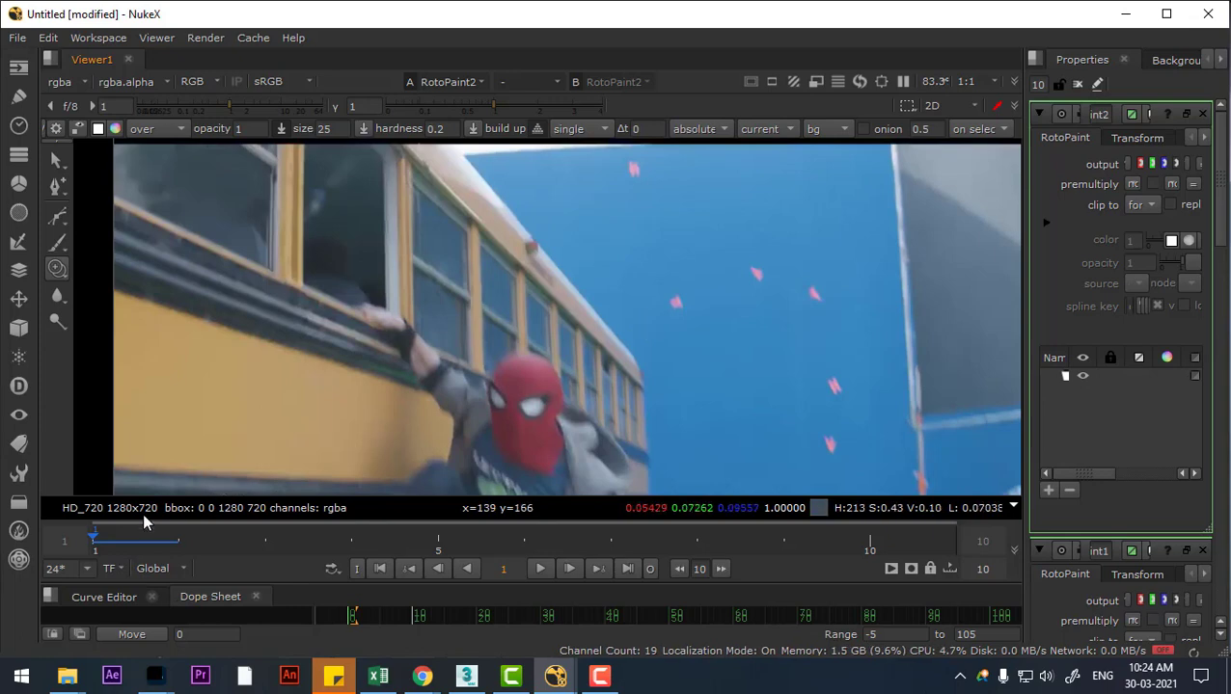
pyautogui.click(175, 550)
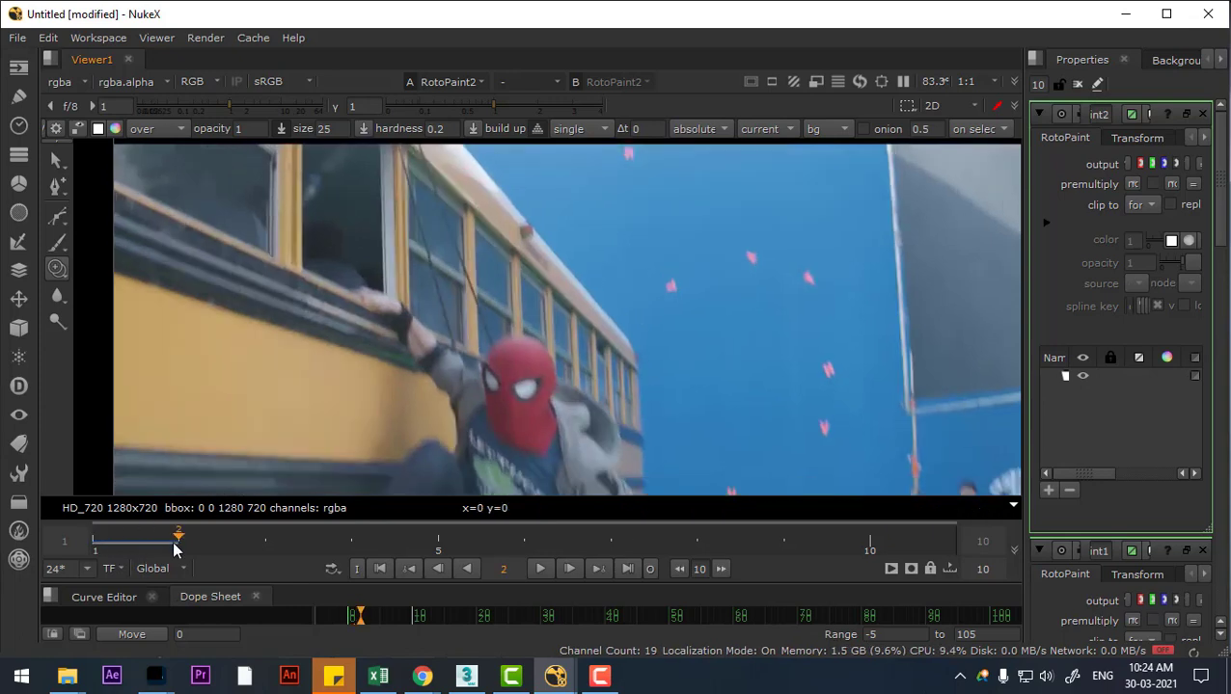
pyautogui.moveTo(176, 550); pyautogui.dragTo(75, 542)
pyautogui.doubleClick(646, 130)
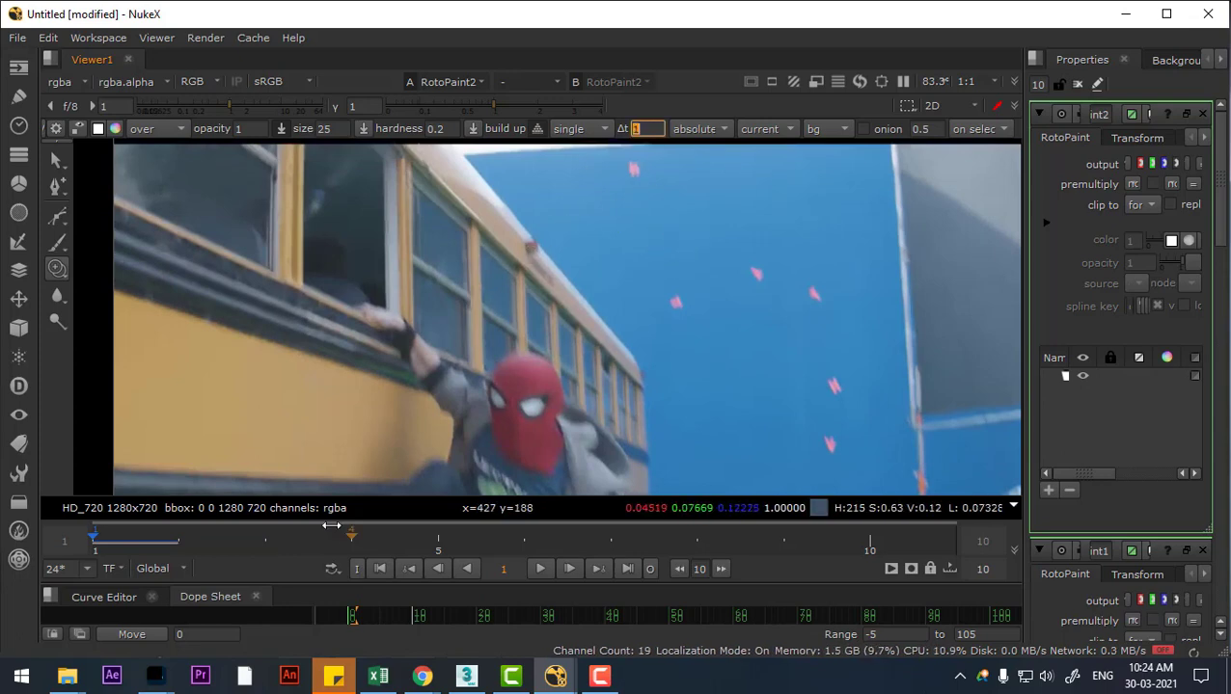
# Step: Go to frame 2 and toggle the onion skin to compare it with the clean frame 1 source
pyautogui.click(161, 549)
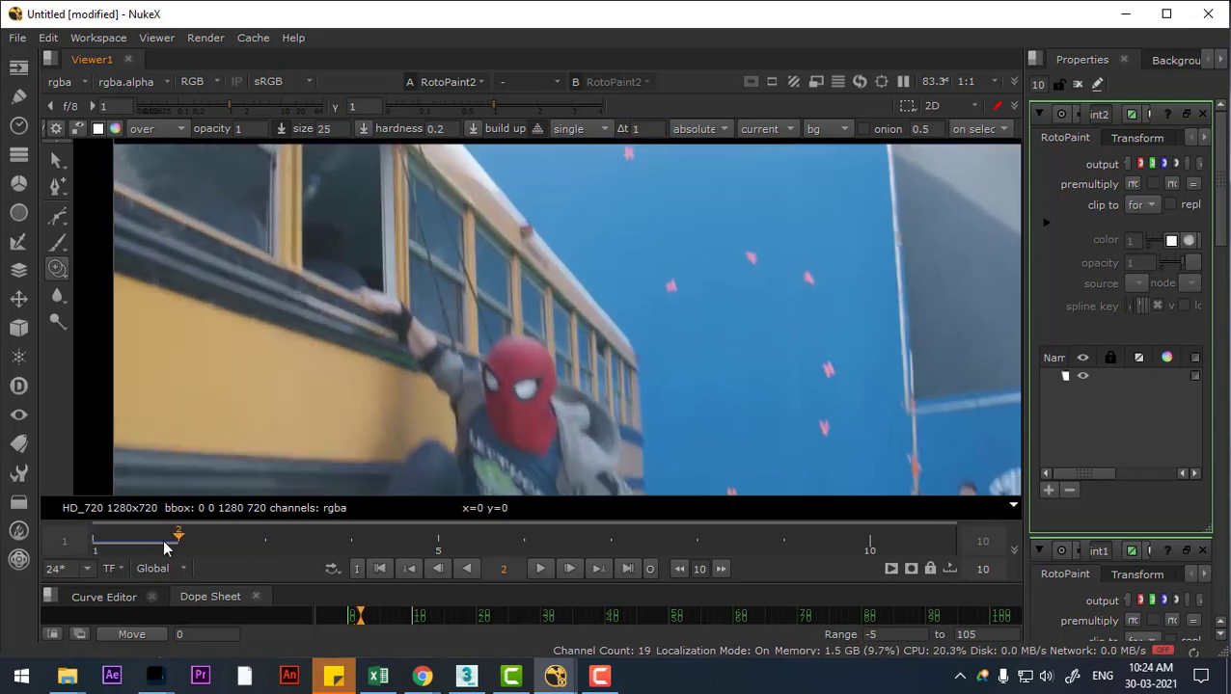
pyautogui.click(861, 128)
pyautogui.click(862, 128)
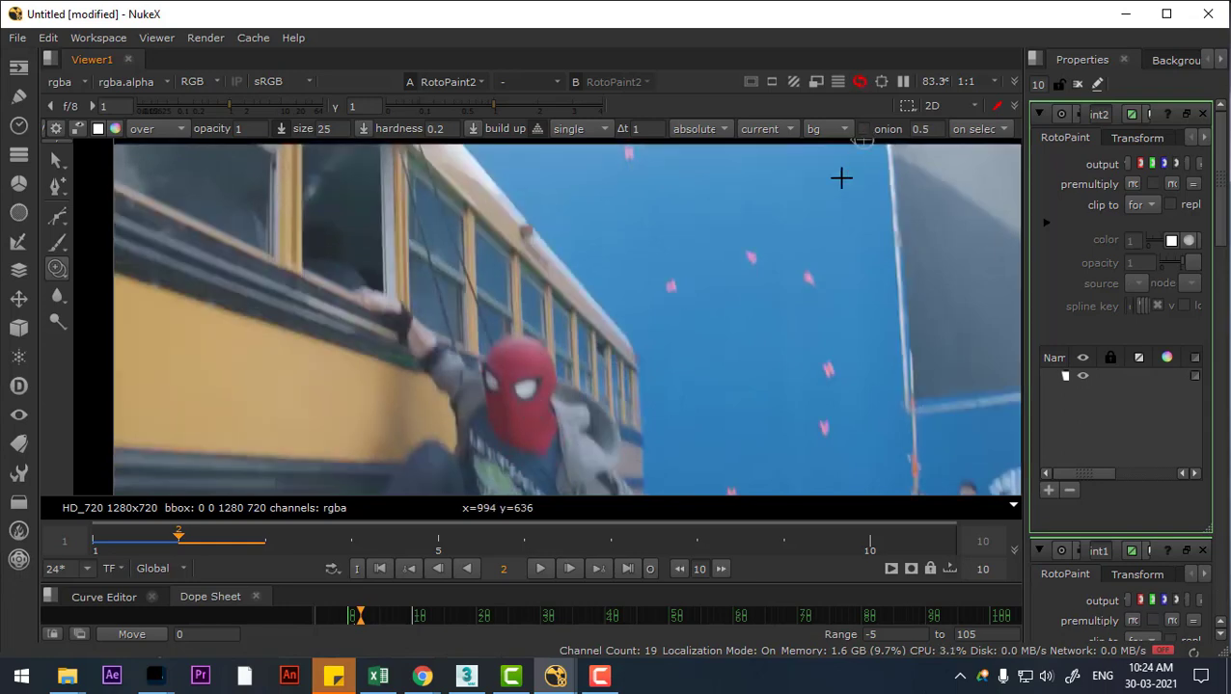
pyautogui.press('t')
pyautogui.press('t')
pyautogui.press('t')
pyautogui.press('t')
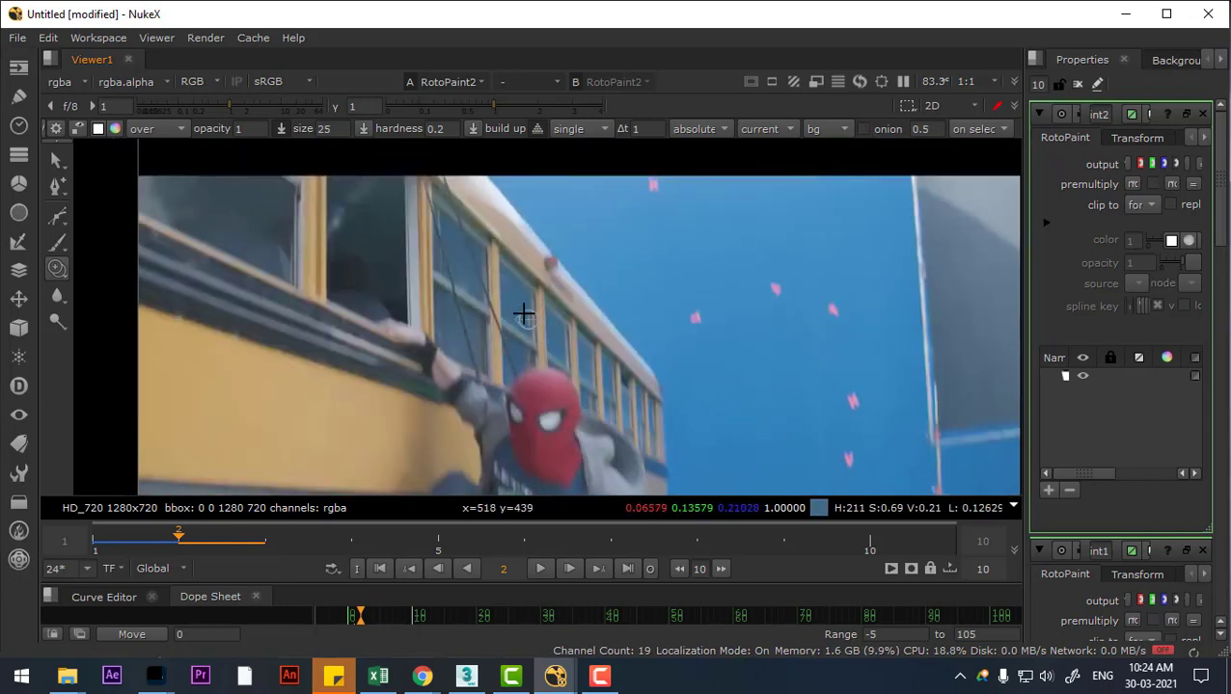
# Step: Try cloning over the wires in the first pane's upper glass from frame 1, undoing each stroke
pyautogui.scroll(1, 470, 227)
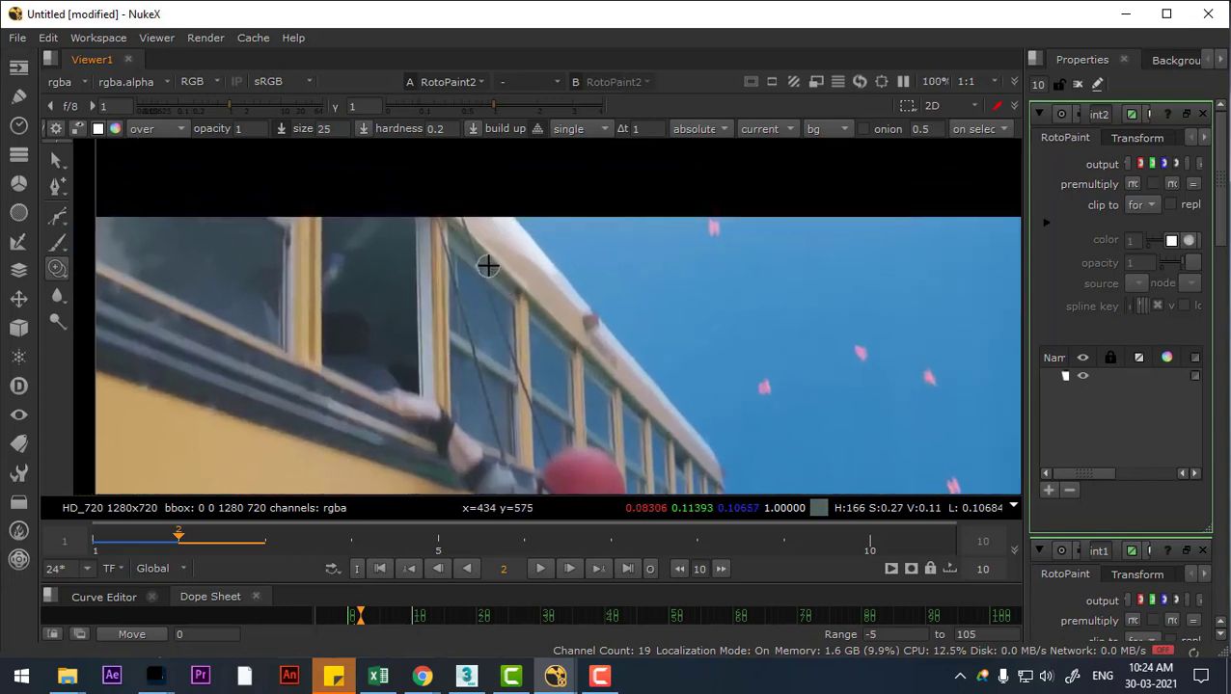
pyautogui.moveTo(482, 271); pyautogui.dragTo(546, 339)
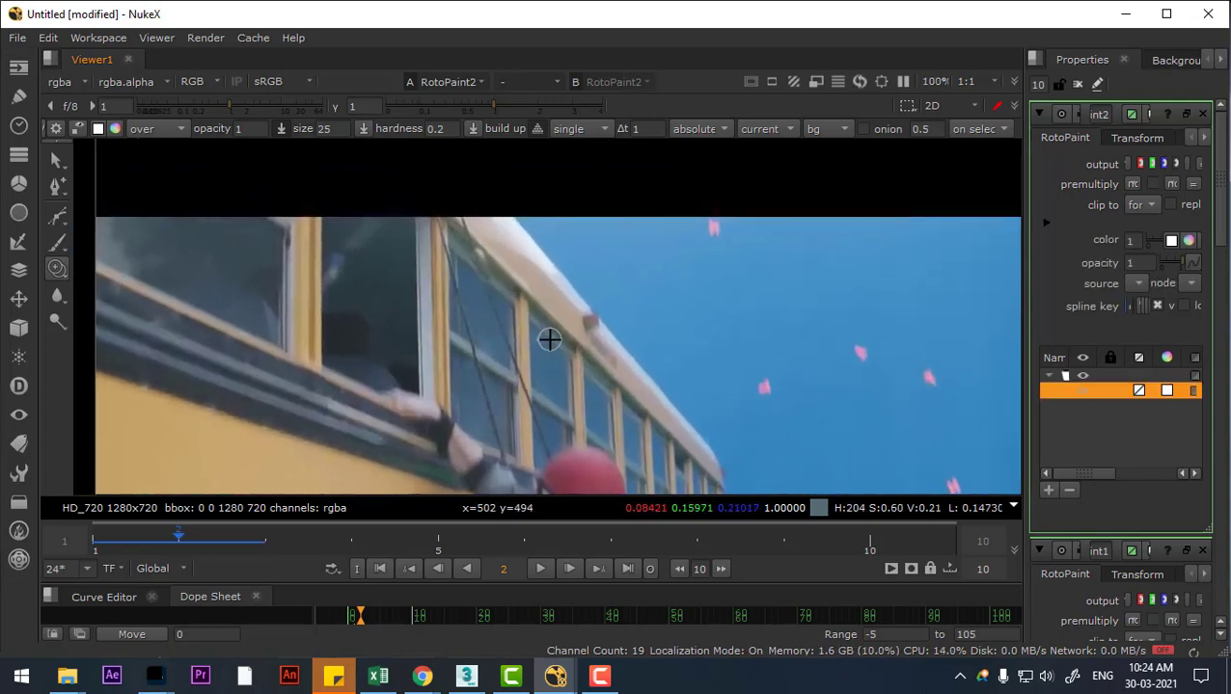
pyautogui.hotkey('ctrl', 'z')
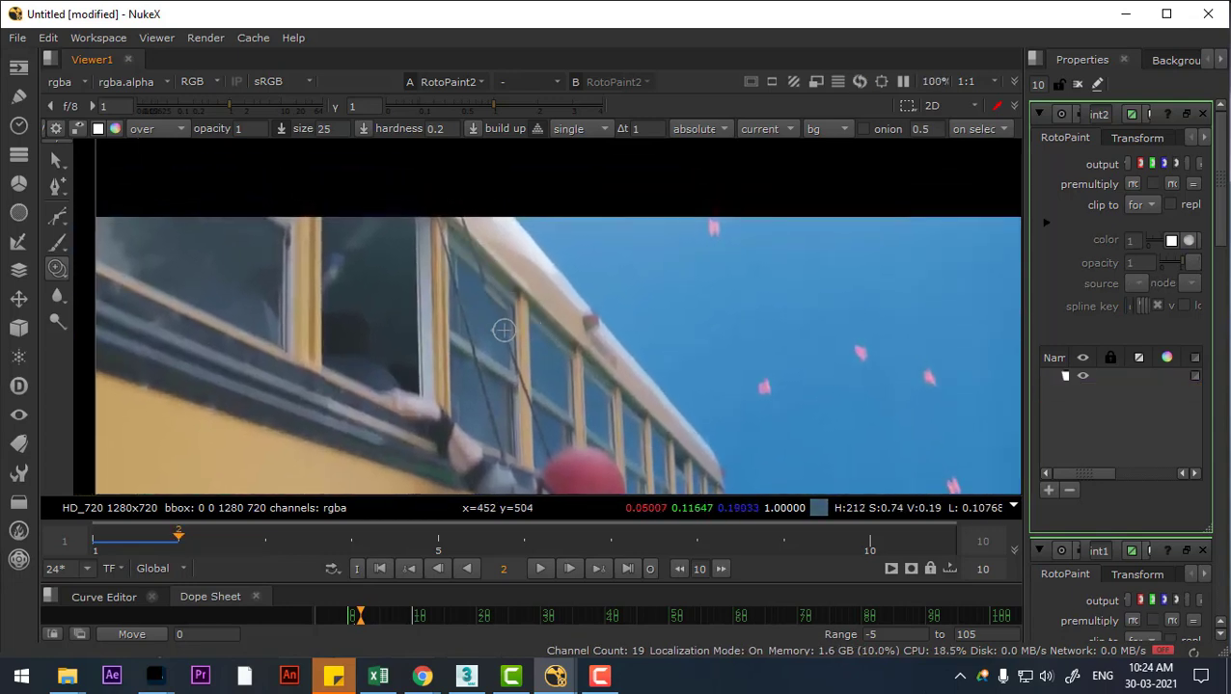
pyautogui.moveTo(503, 331); pyautogui.dragTo(557, 393)
pyautogui.scroll(3, 531, 357)
pyautogui.hotkey('ctrl', 'z')
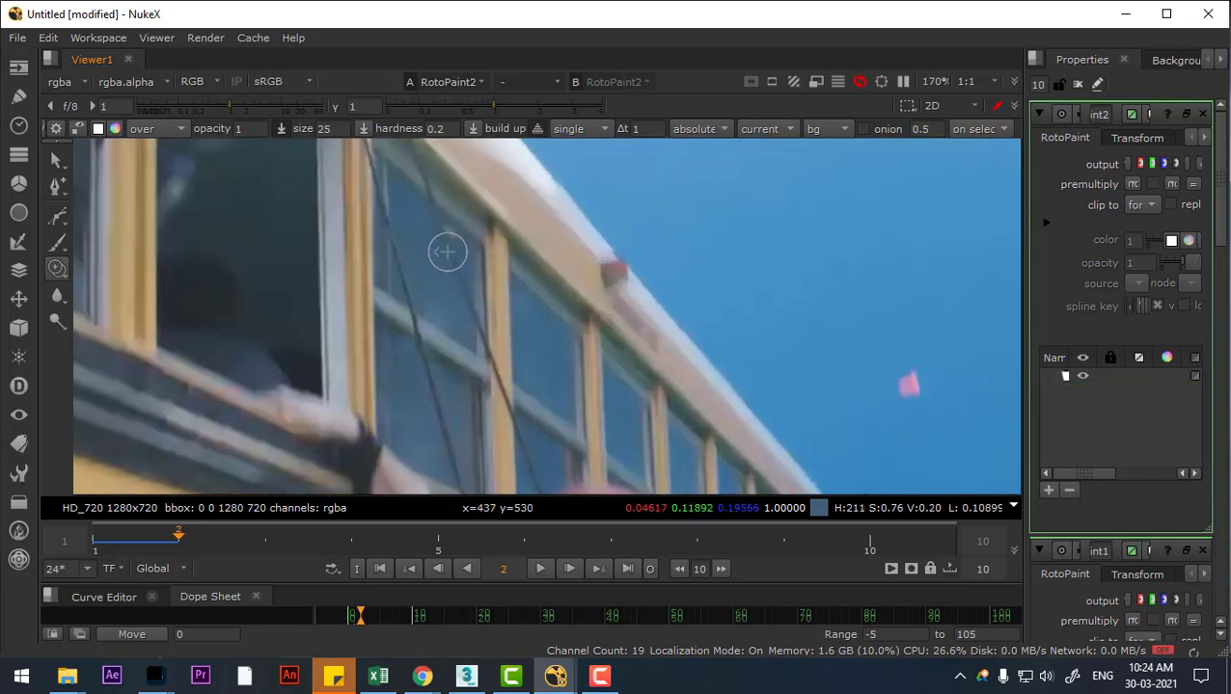
pyautogui.click(464, 282)
pyautogui.hotkey('ctrl', 'z')
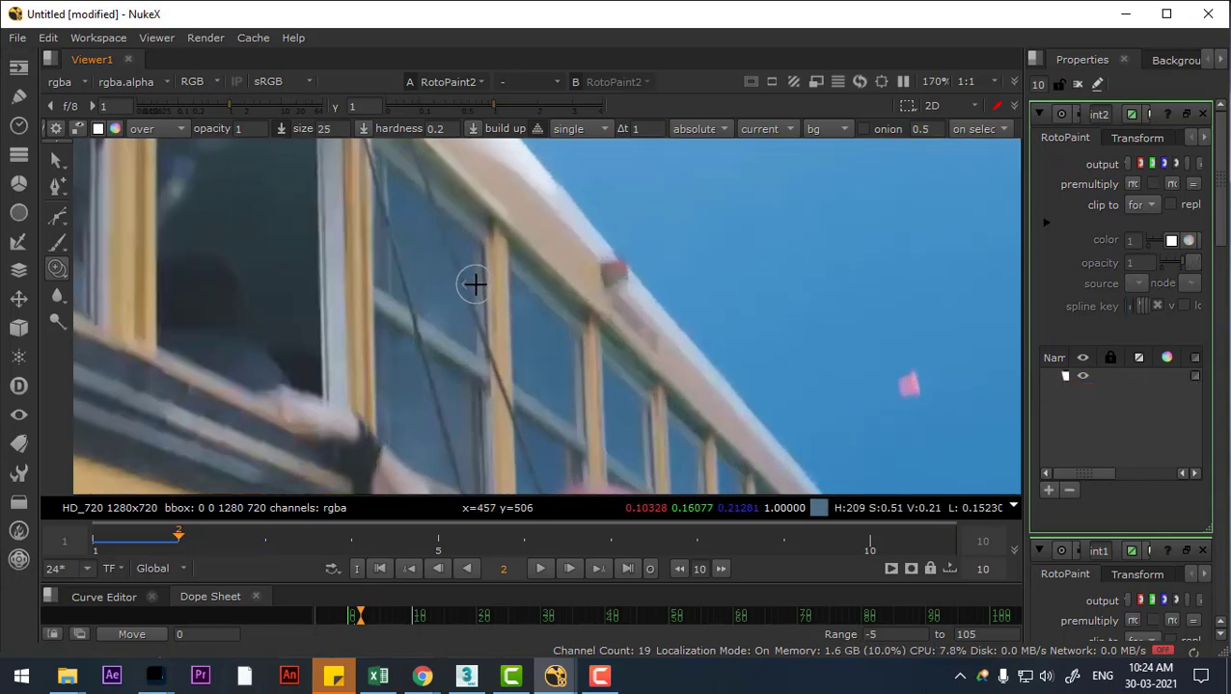
# Step: Try cloning from frame 1 along the right wire across the first window panes with the onion skin on, undoing the stroke
pyautogui.press('t')
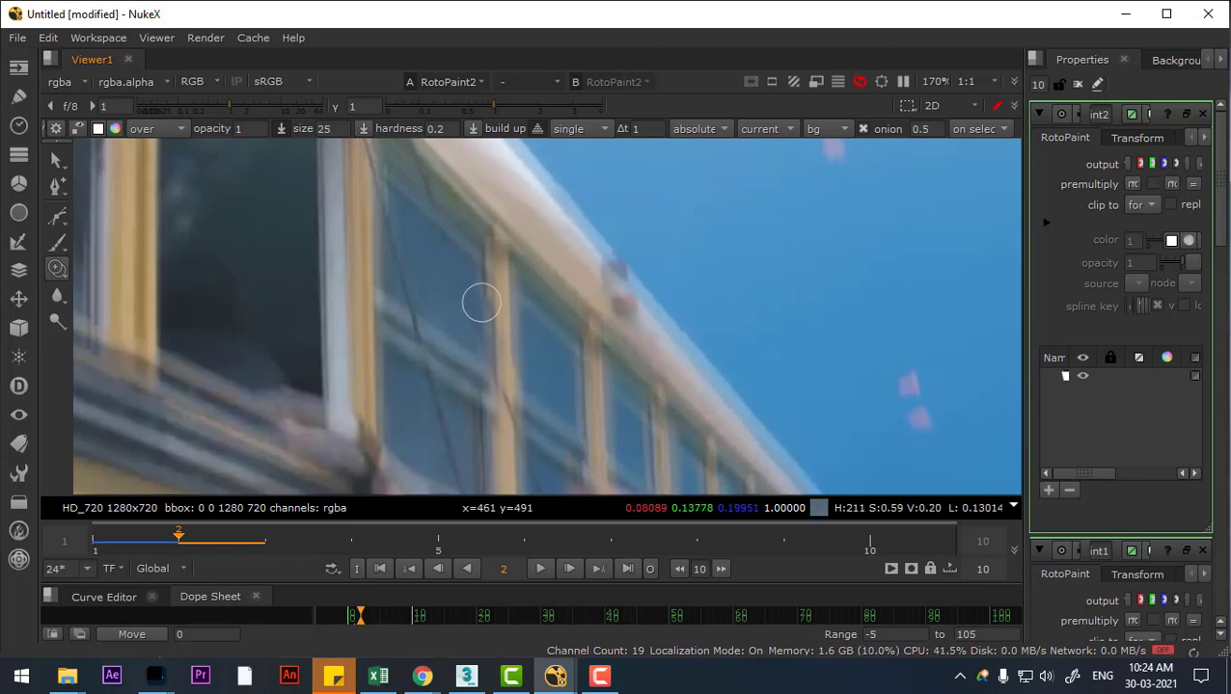
pyautogui.moveTo(480, 295); pyautogui.dragTo(536, 467)
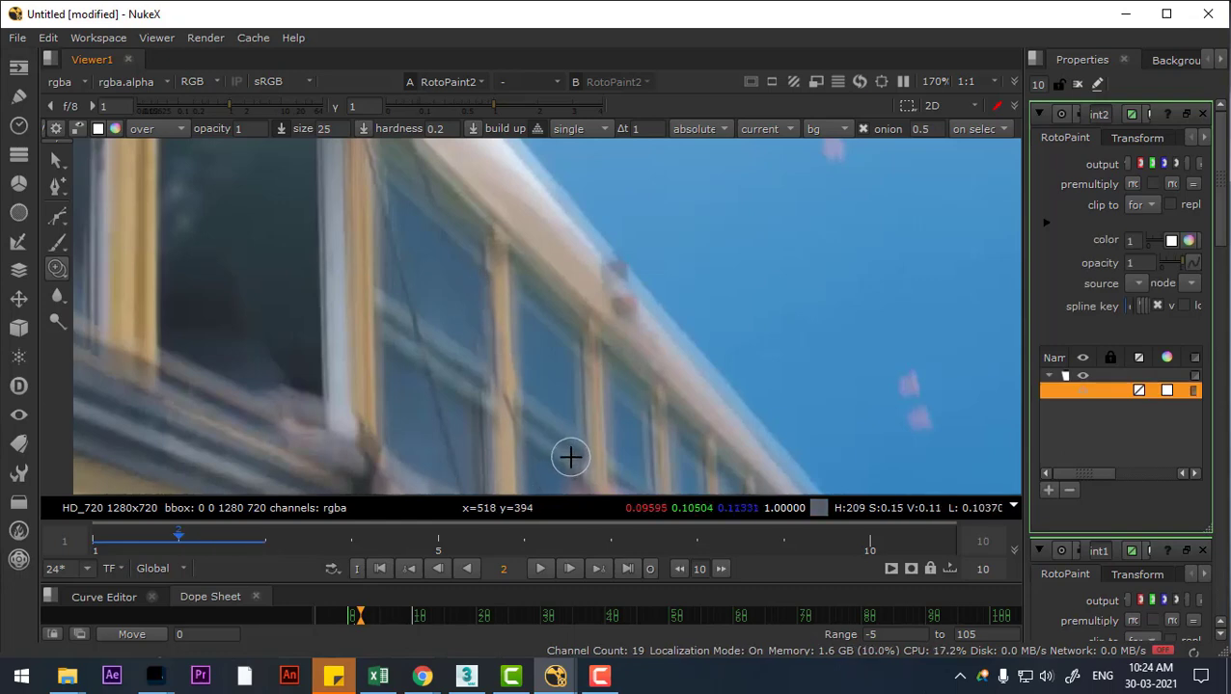
pyautogui.hotkey('ctrl', 'z')
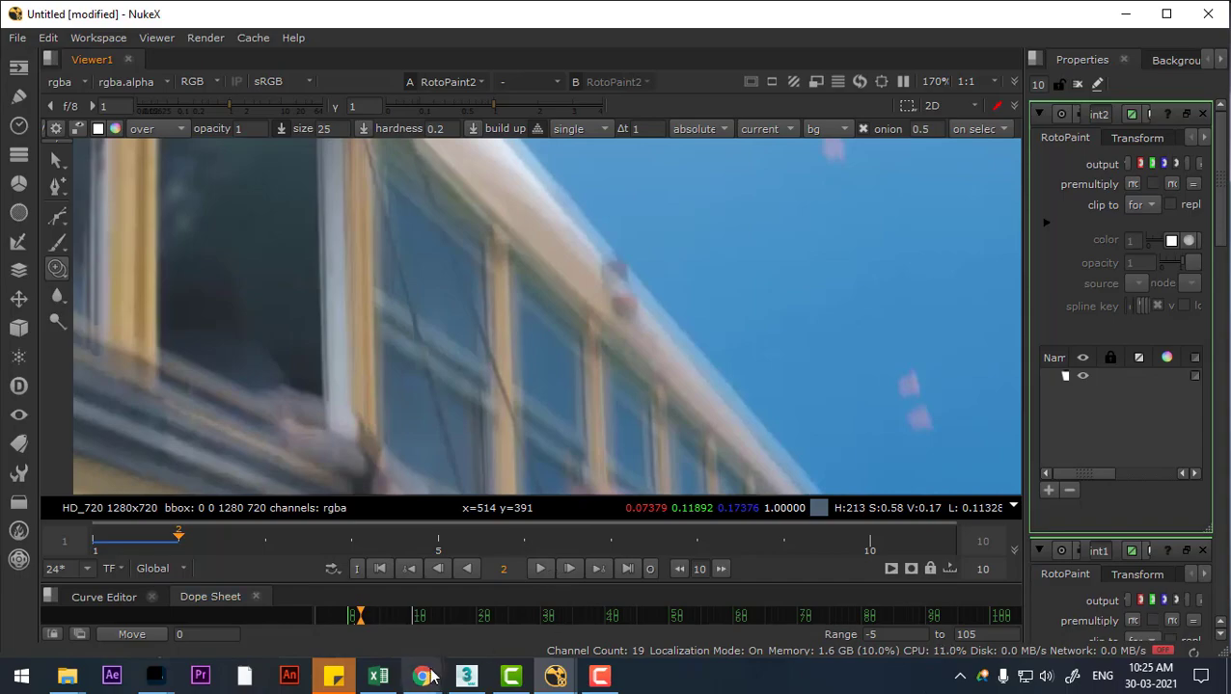
# Step: Switch to Chrome to check the clone settings in the wire removal tutorial video with its sound muted, returning to NukeX
pyautogui.moveTo(422, 676)
pyautogui.click(711, 606)
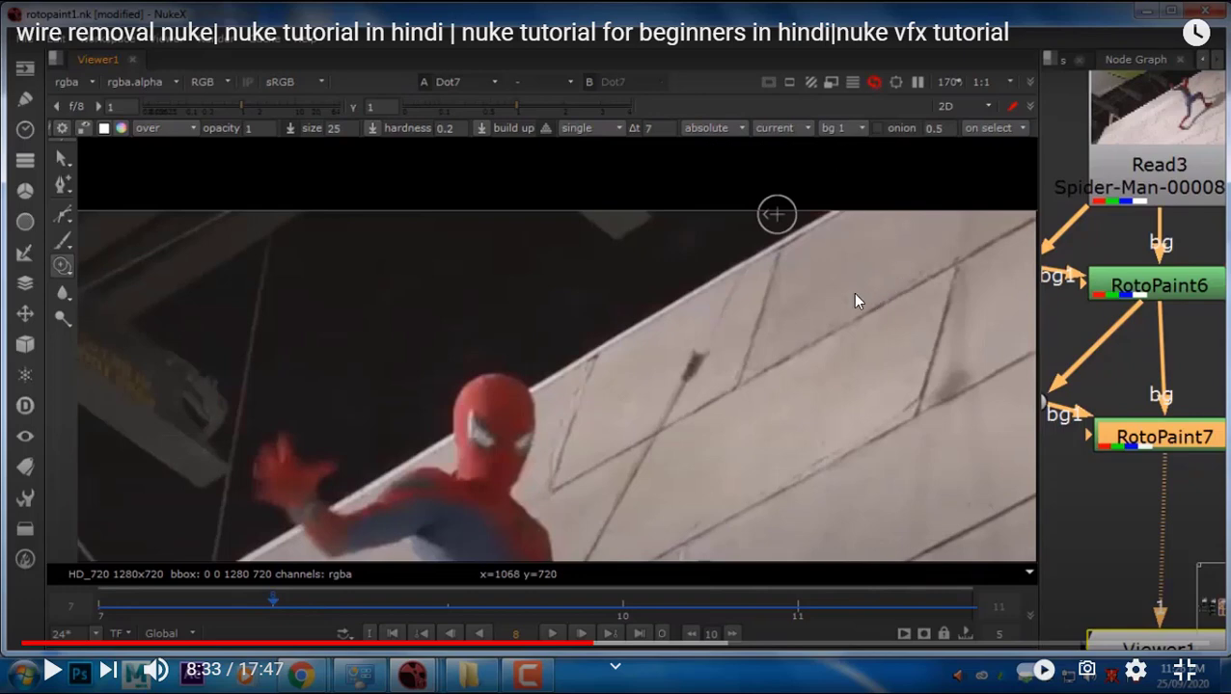
pyautogui.click(811, 317)
pyautogui.click(802, 325)
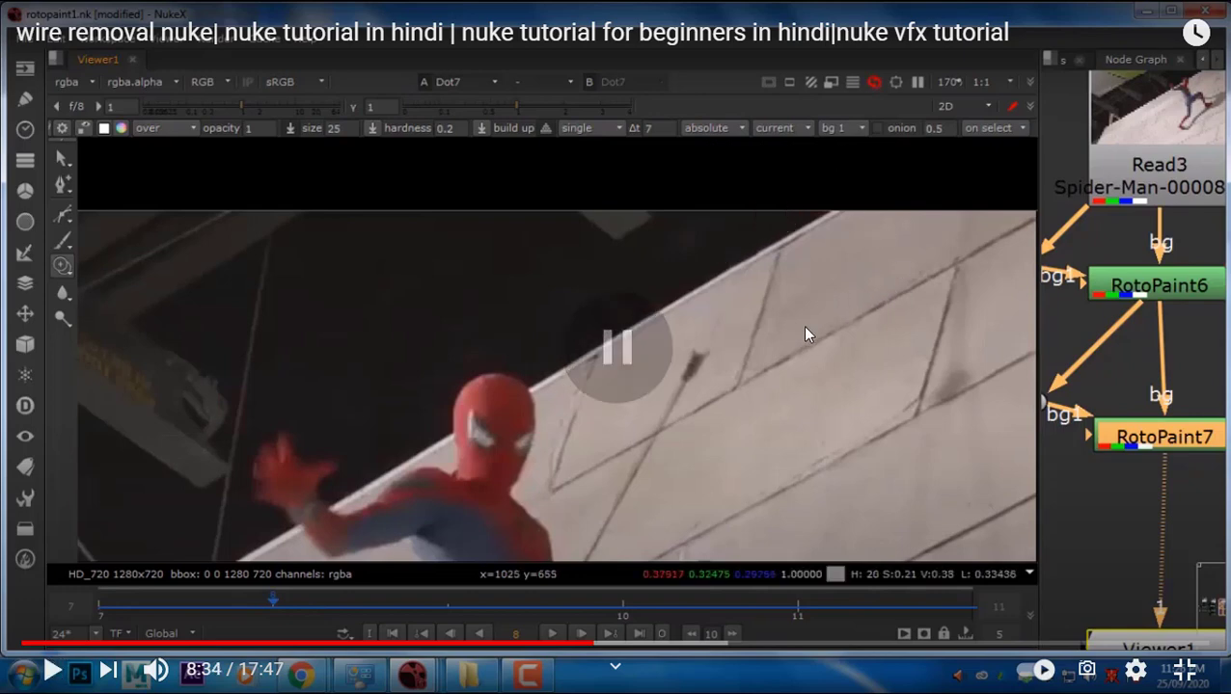
pyautogui.click(156, 668)
pyautogui.click(923, 401)
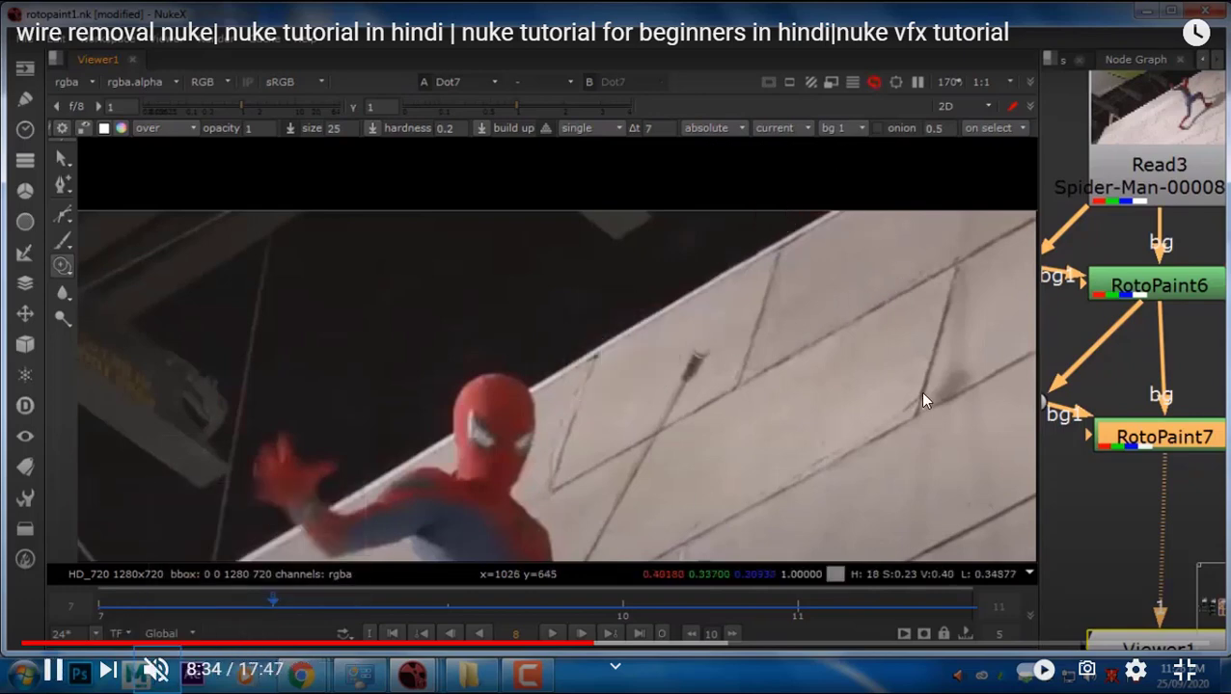
pyautogui.click(848, 399)
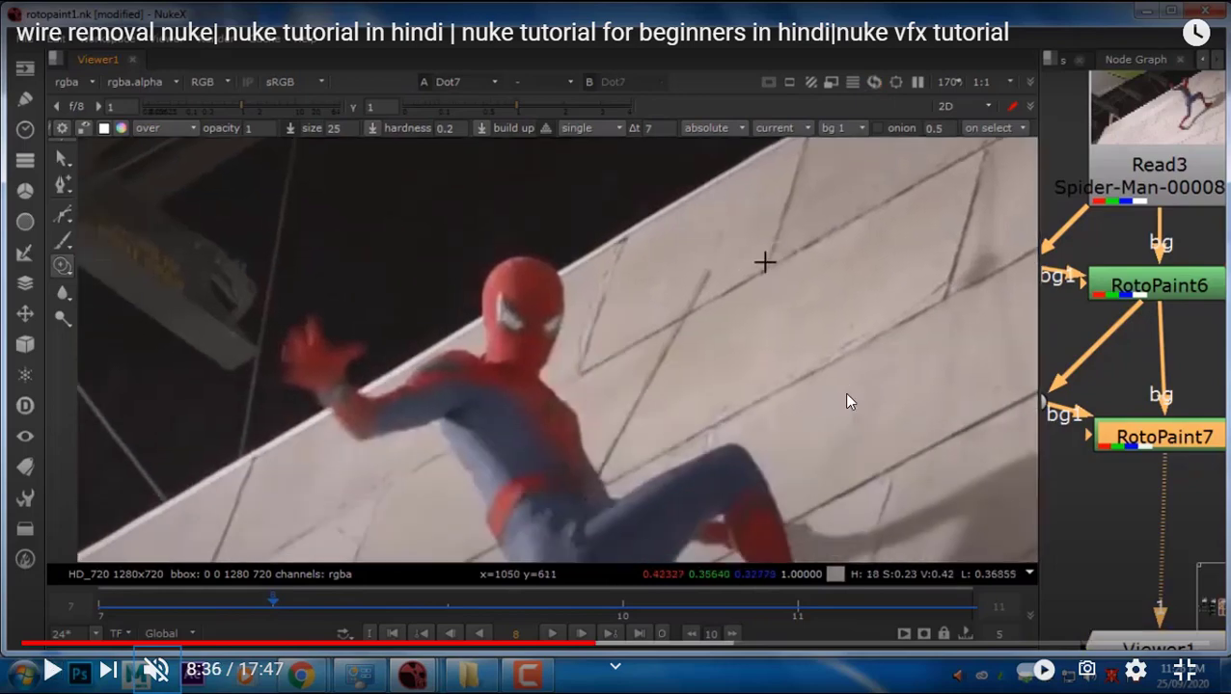
pyautogui.hotkey('alt', 'Tab')
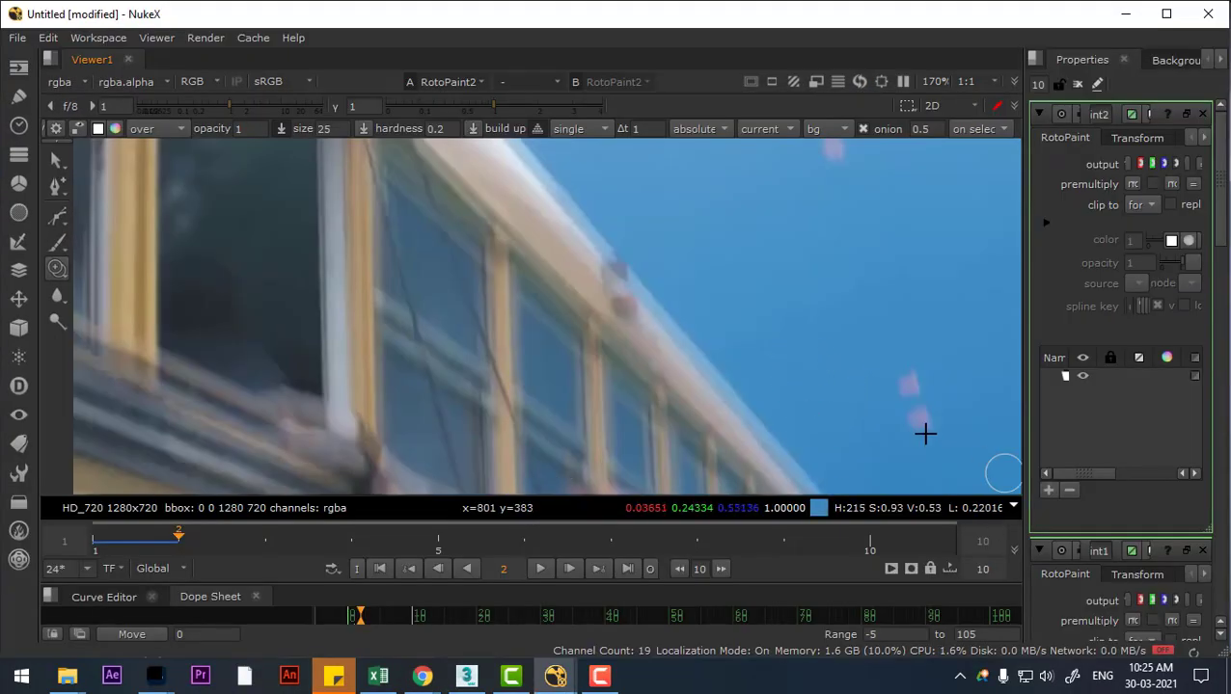
# Step: Widen the side pane beside the viewer and show the node graph
pyautogui.scroll(-3, 793, 359)
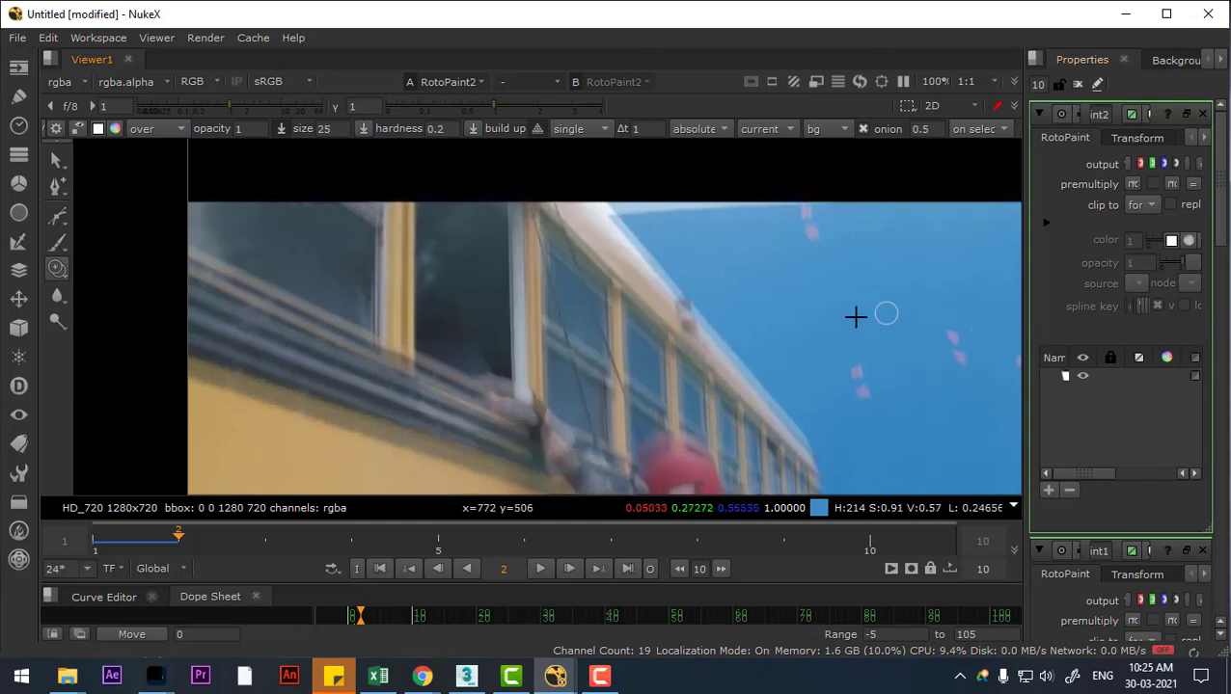
pyautogui.moveTo(670, 352); pyautogui.dragTo(679, 406)
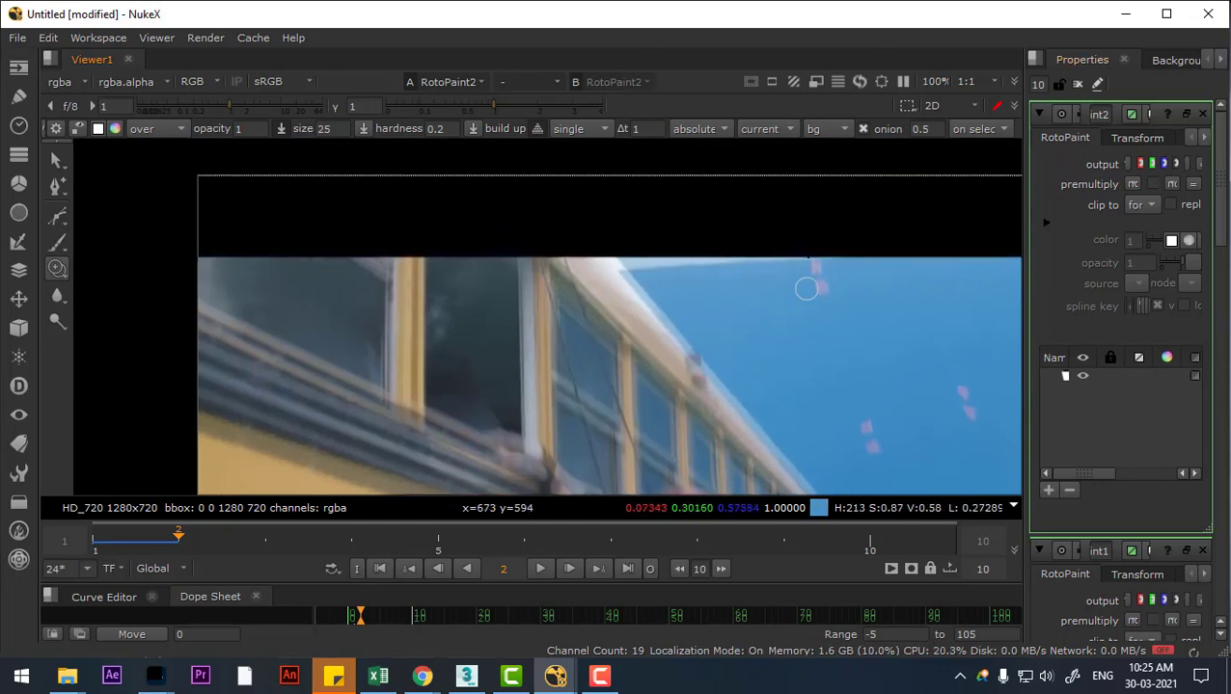
pyautogui.click(882, 133)
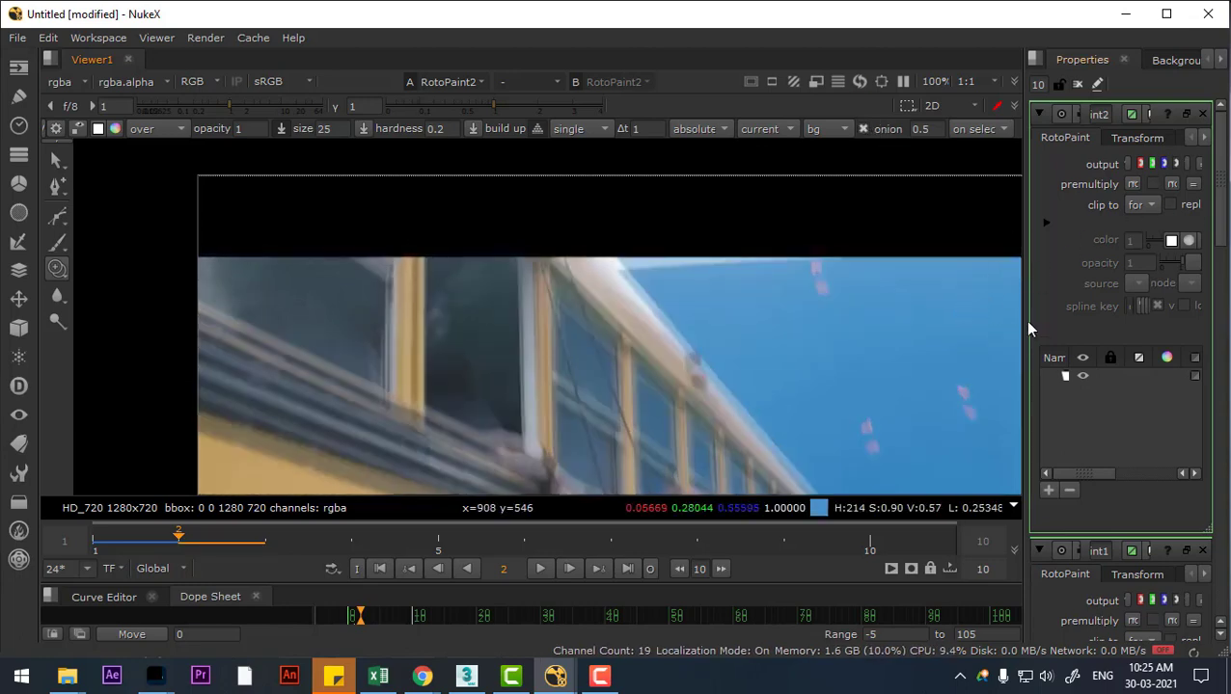
pyautogui.moveTo(1024, 321); pyautogui.dragTo(871, 302)
pyautogui.click(1174, 60)
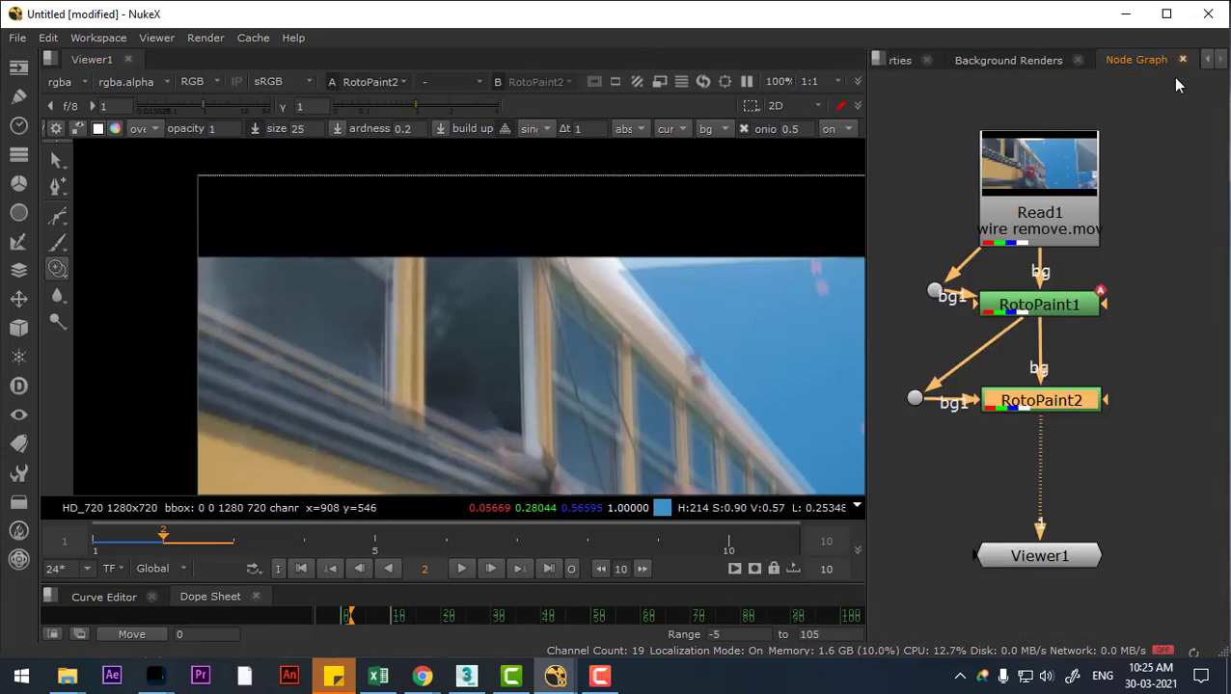
# Step: Compare frame 2 with the frame 1 onion skin overlay around the wired bus windows
pyautogui.scroll(-3, 674, 352)
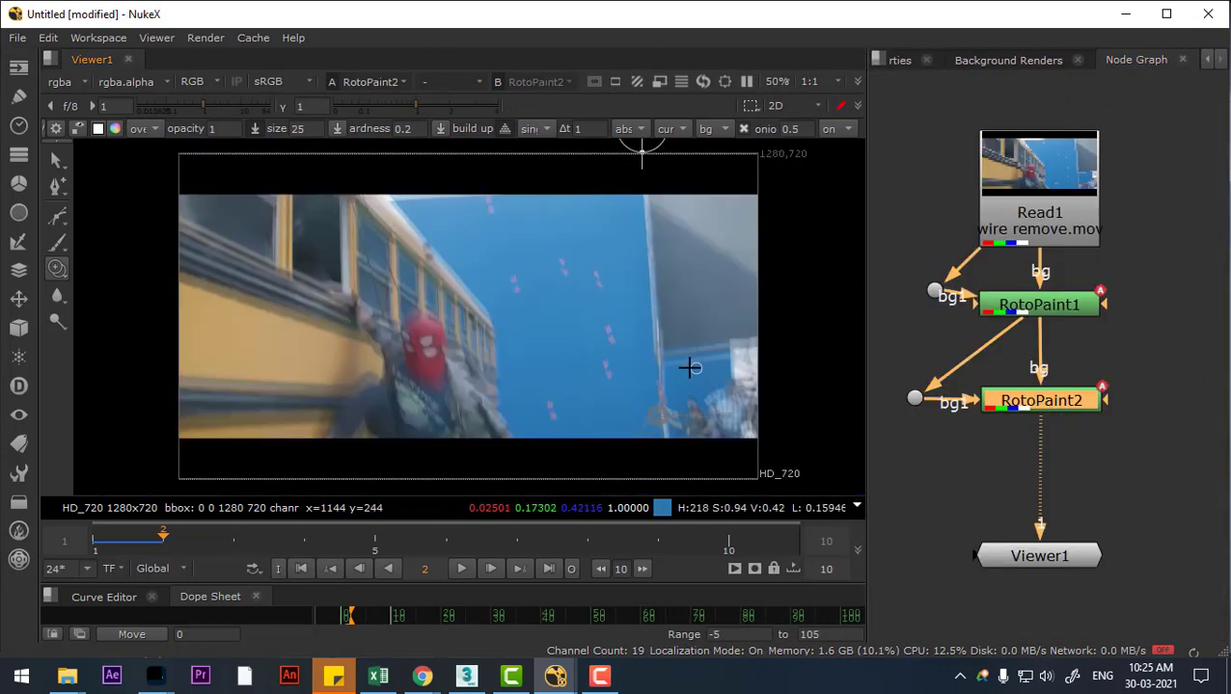
pyautogui.scroll(1, 453, 321)
pyautogui.scroll(3, 452, 321)
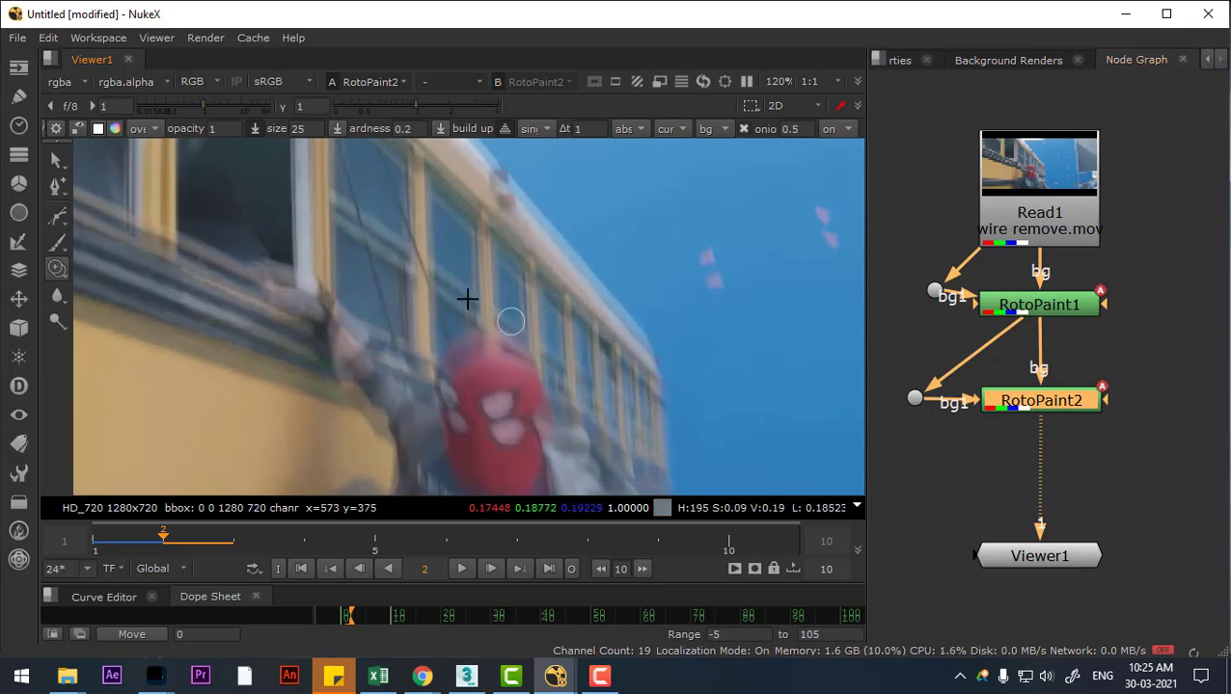
pyautogui.scroll(3, 453, 279)
pyautogui.moveTo(406, 239); pyautogui.dragTo(498, 401)
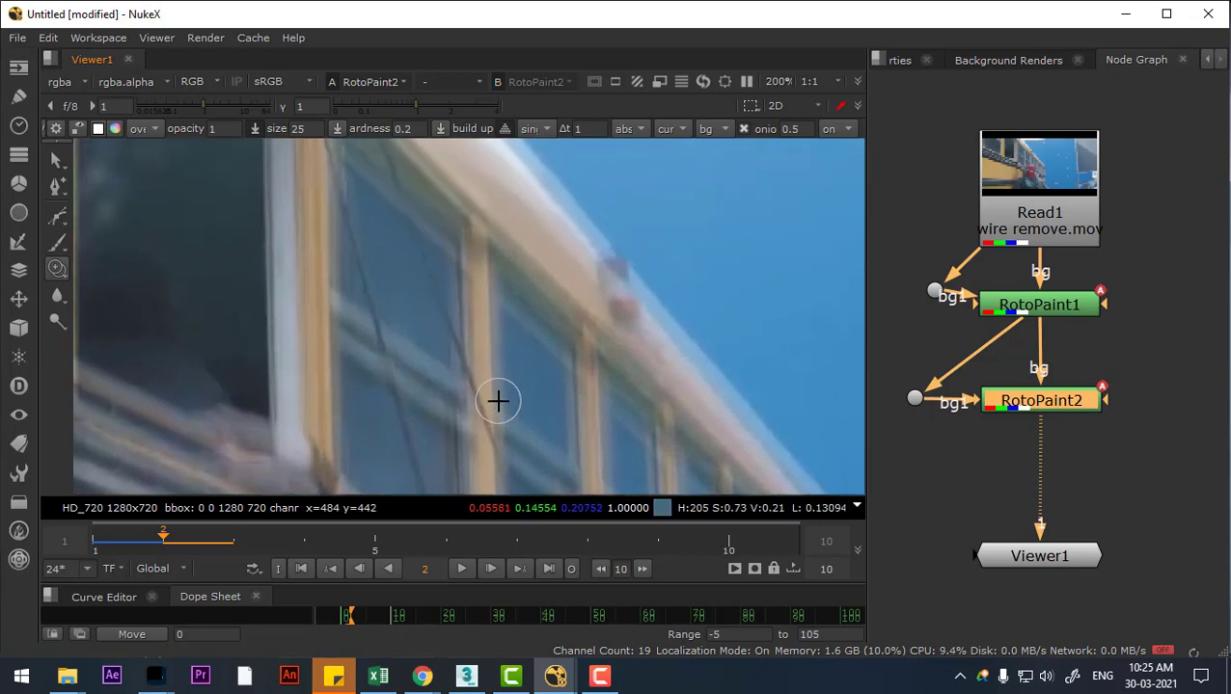
pyautogui.press('Left')
pyautogui.press('Right')
pyautogui.press('Left')
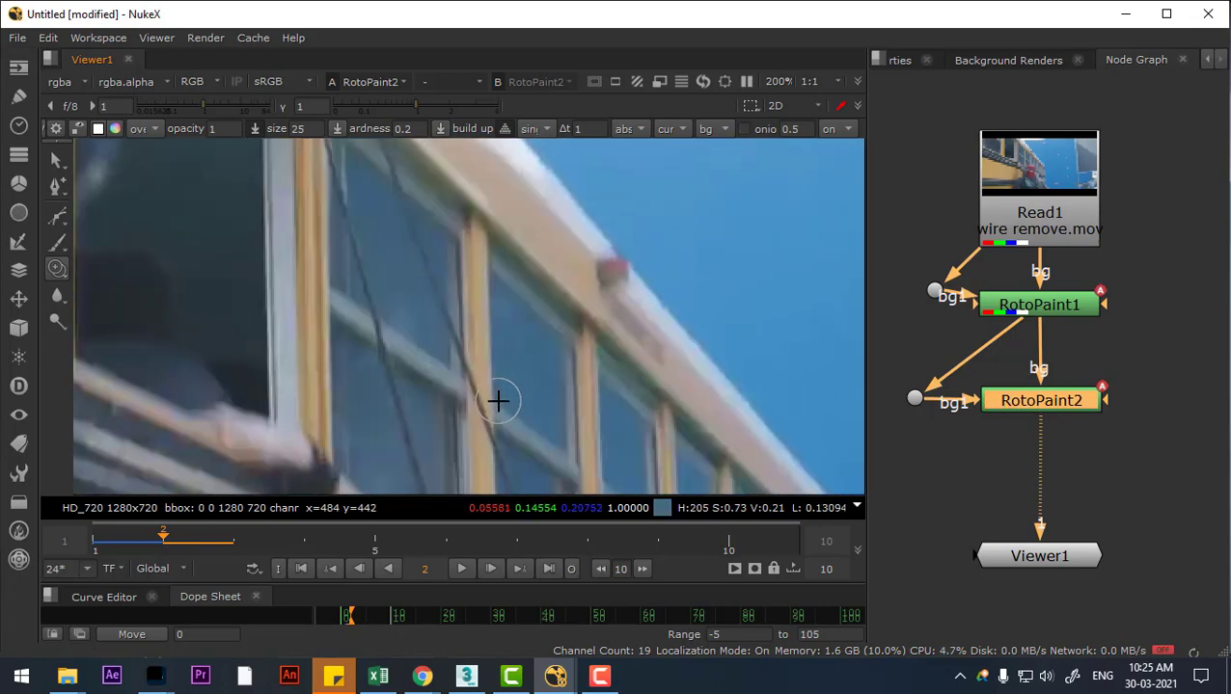
pyautogui.press('Right')
# Step: Try cloning over the right wire from the roof rail down into the first pane, undoing the stroke
pyautogui.moveTo(461, 279); pyautogui.dragTo(484, 384)
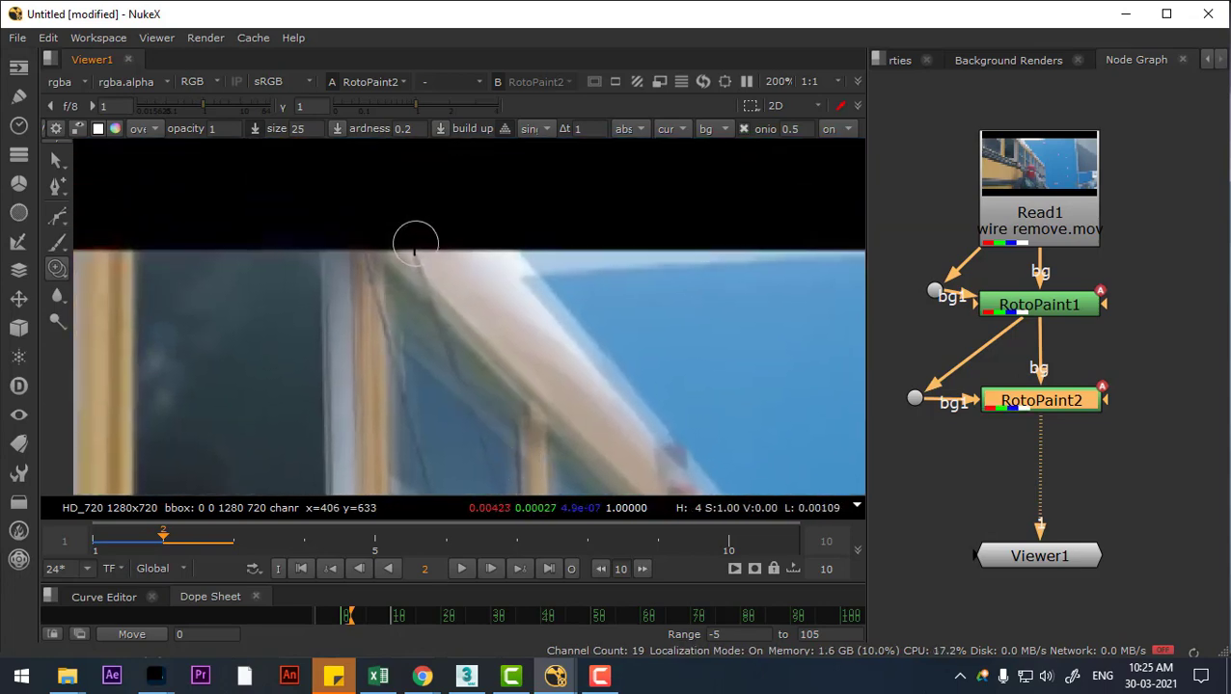
pyautogui.moveTo(416, 243); pyautogui.dragTo(419, 264)
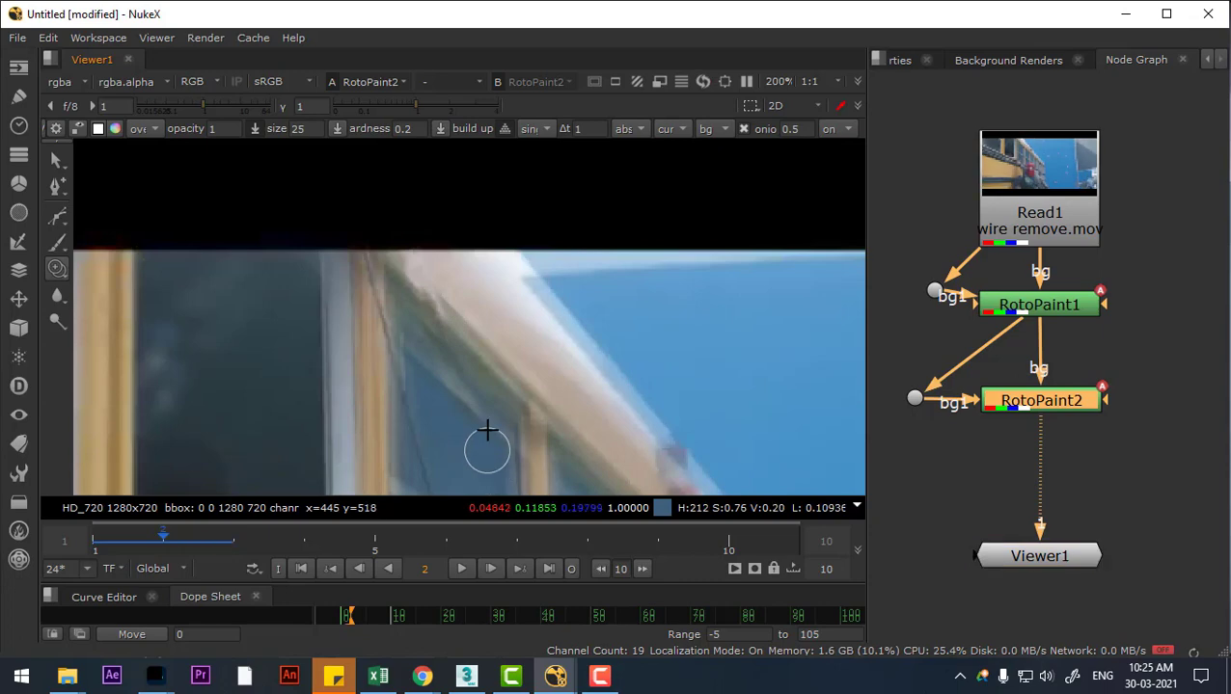
pyautogui.moveTo(486, 439); pyautogui.dragTo(453, 311)
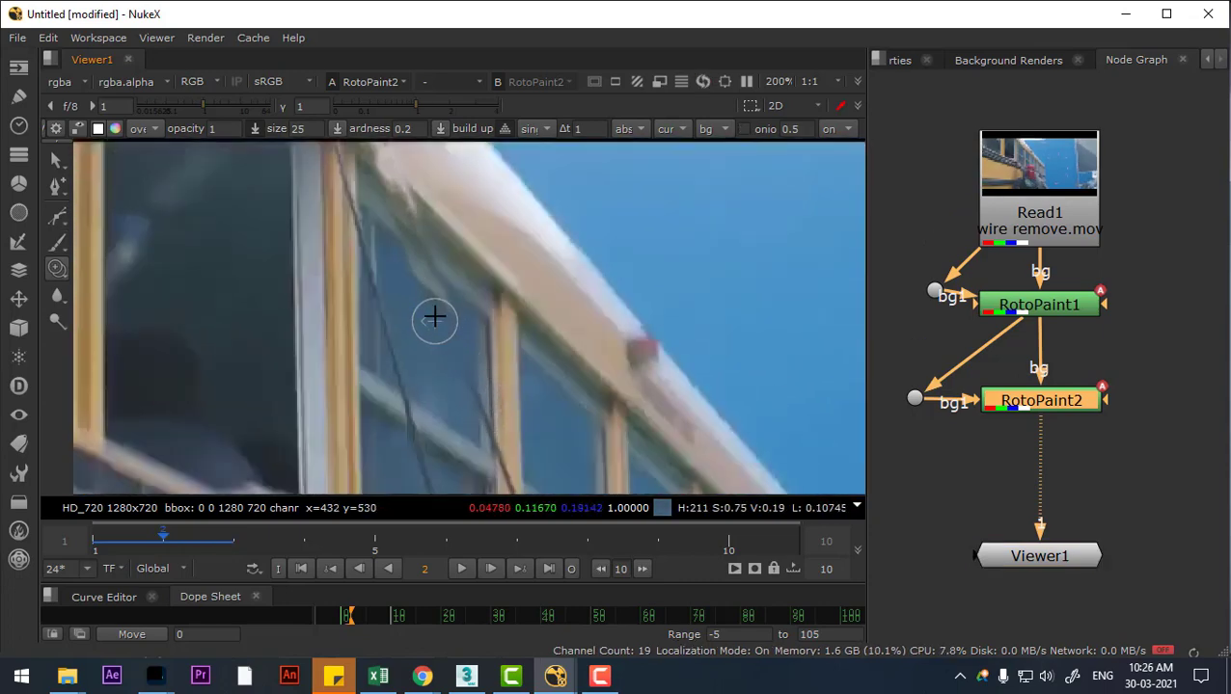
pyautogui.hotkey('ctrl', 'z')
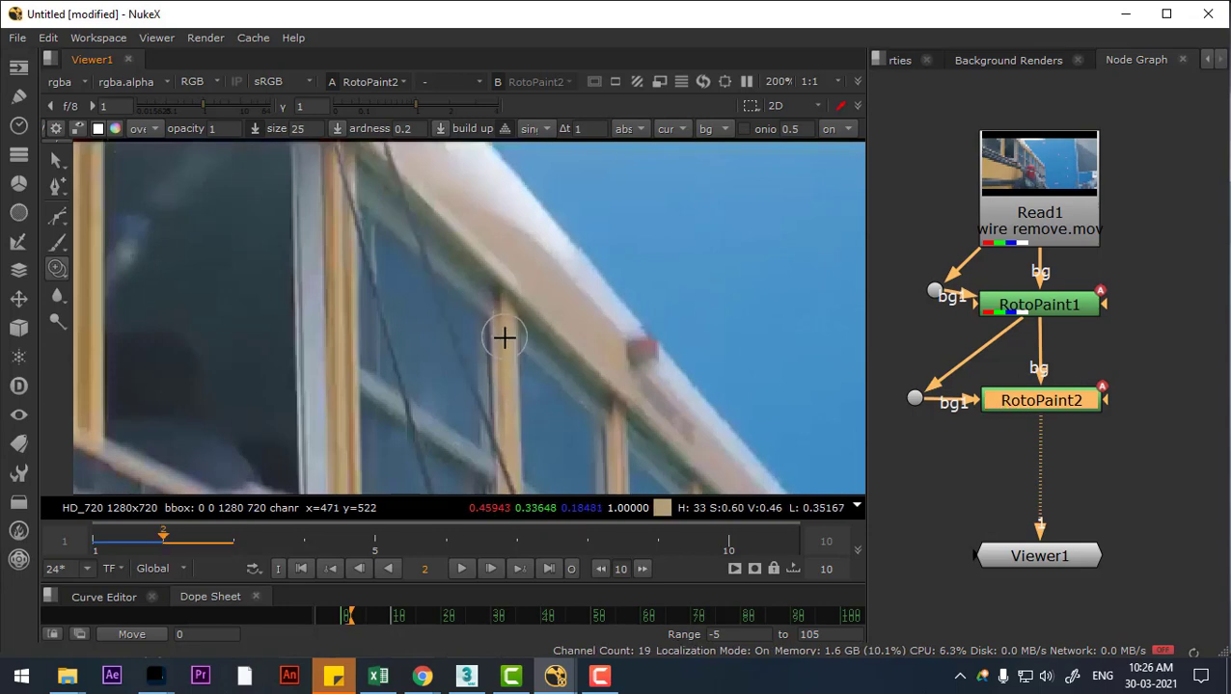
# Step: Turn on the onion skin and shift the clone source until the frame 1 overlay lines up with frame 2's window frames
pyautogui.press('t')
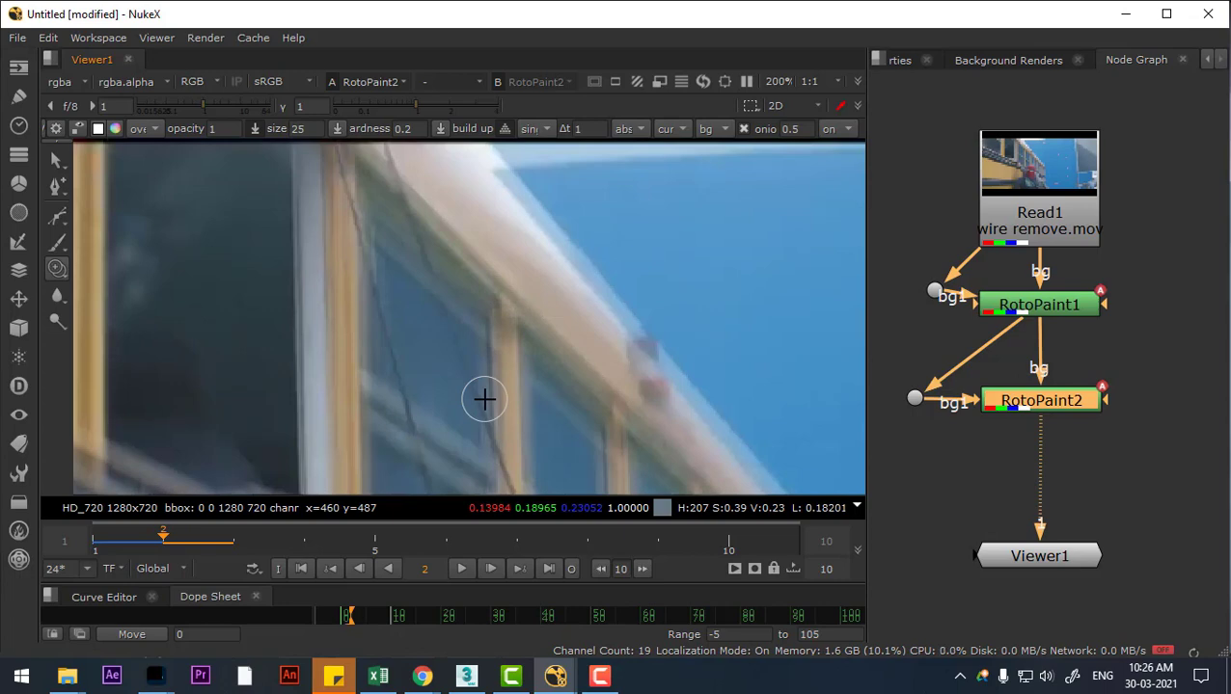
pyautogui.press('KP_6')
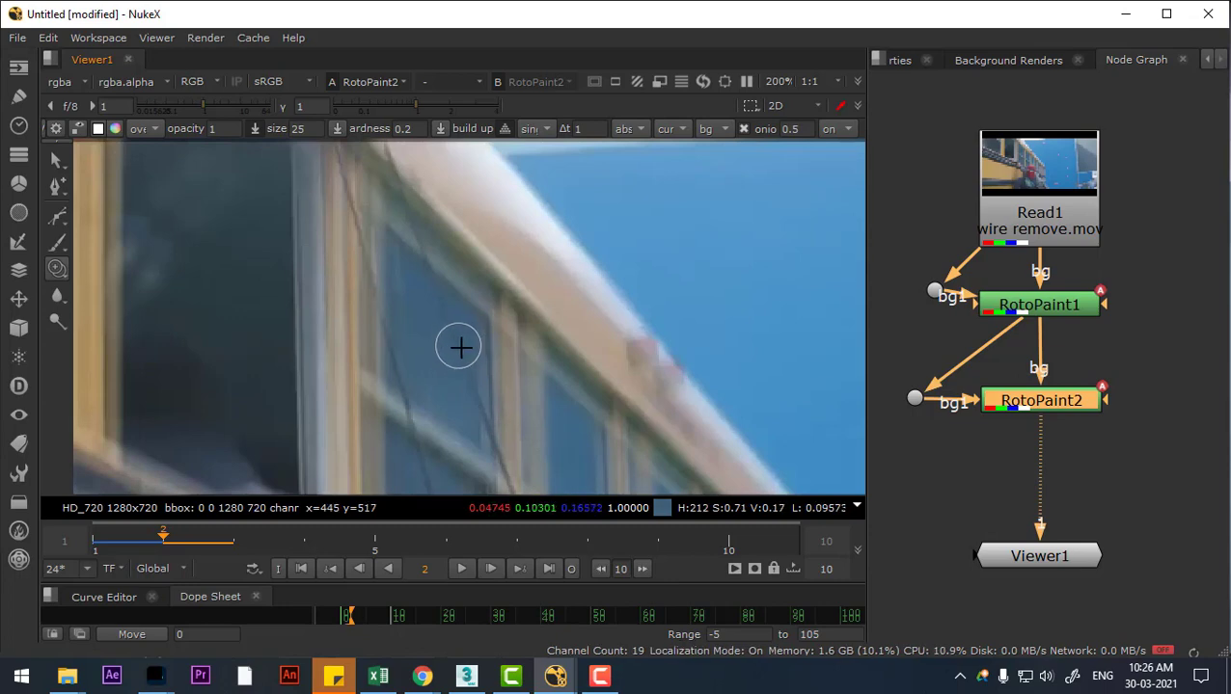
pyautogui.press('t')
pyautogui.press('t')
pyautogui.press('t')
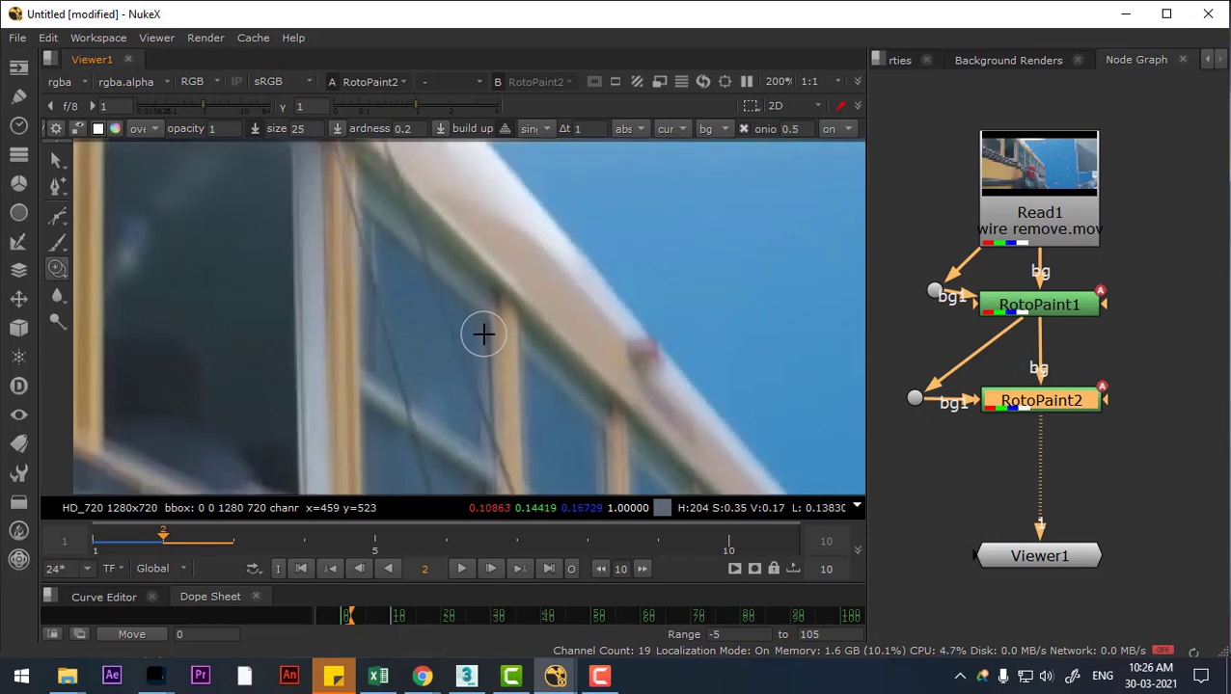
# Step: Clone the clean frame 1 image over both wires in the first bus window, redoing the first trial stroke
pyautogui.moveTo(385, 318); pyautogui.dragTo(403, 420)
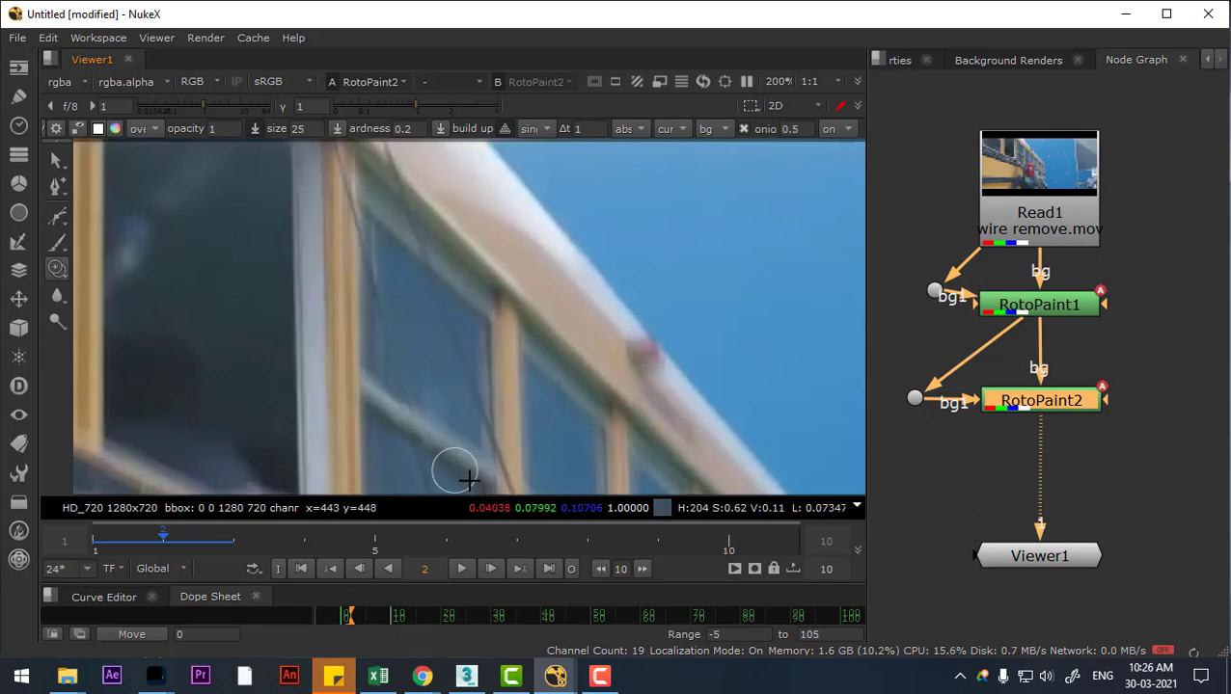
pyautogui.hotkey('ctrl', 'z')
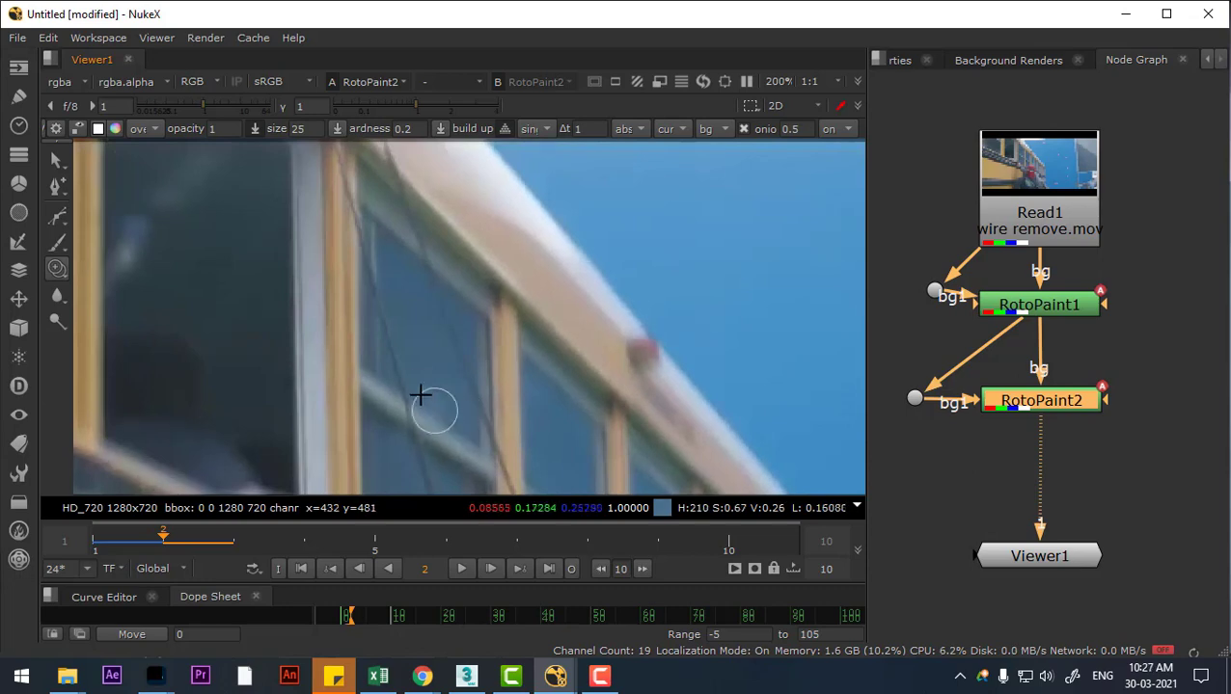
pyautogui.moveTo(397, 362); pyautogui.dragTo(427, 461)
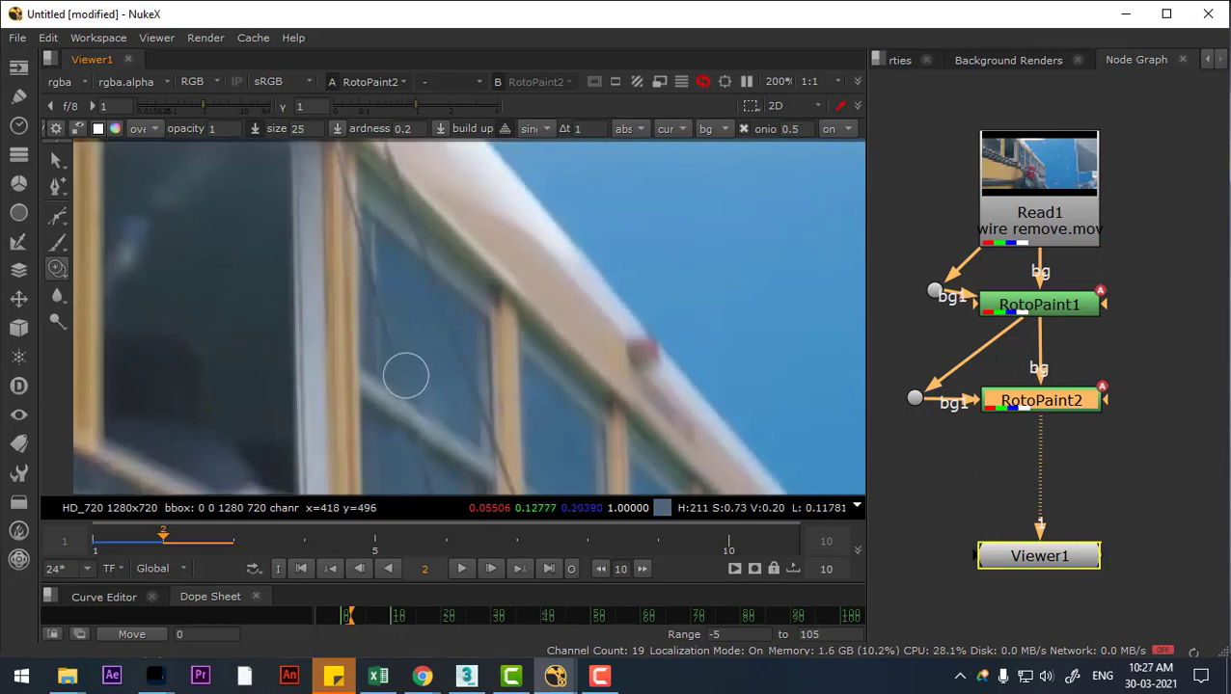
pyautogui.click(393, 333)
pyautogui.keyDown('ctrl'); pyautogui.click(445, 320); pyautogui.keyUp('ctrl')
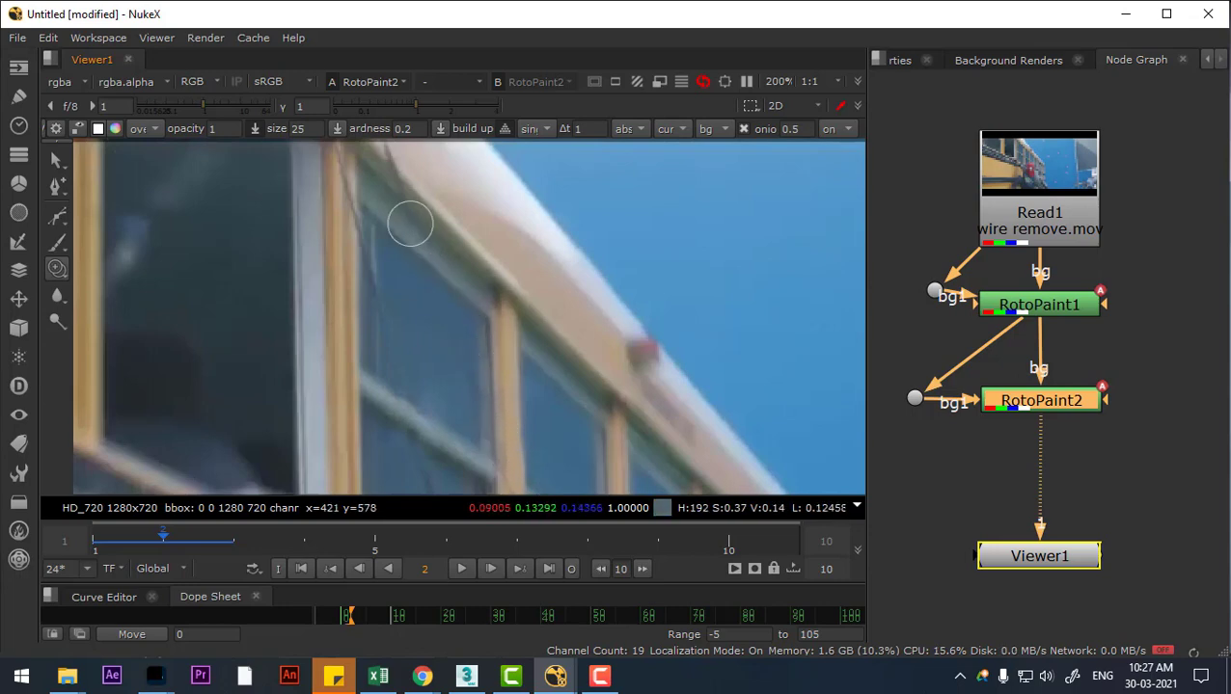
pyautogui.moveTo(415, 387); pyautogui.dragTo(342, 160)
pyautogui.moveTo(412, 425); pyautogui.dragTo(360, 206)
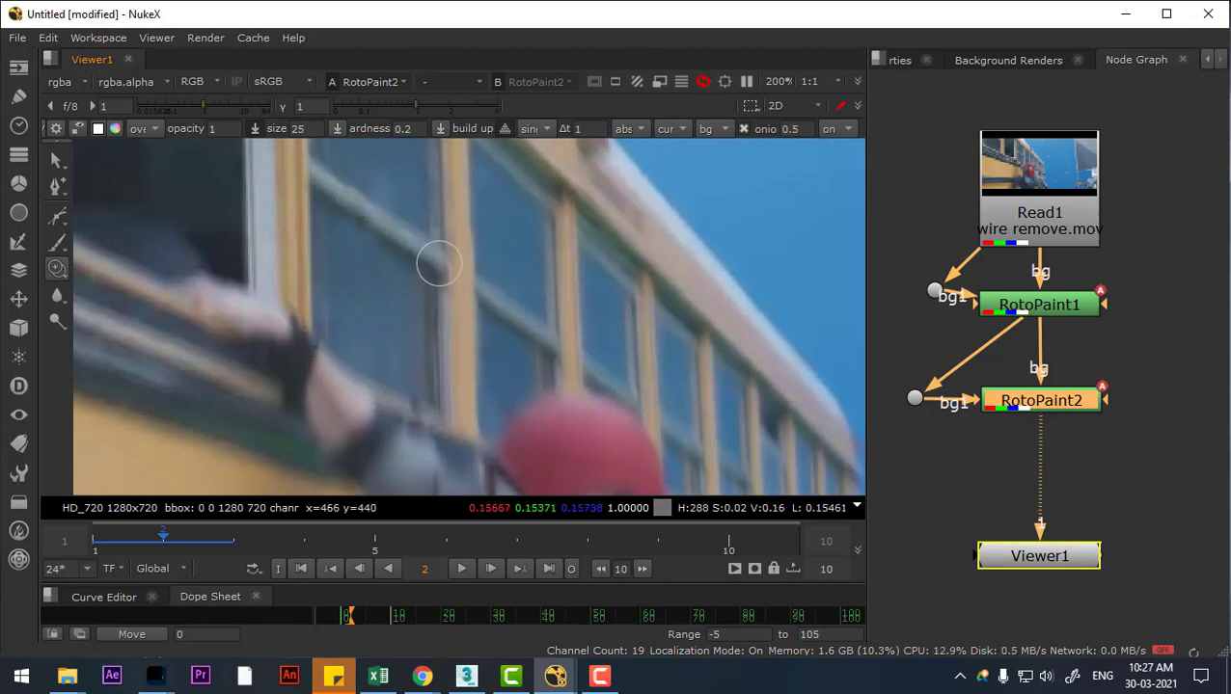
pyautogui.moveTo(360, 210); pyautogui.dragTo(363, 400)
pyautogui.scroll(-2, 386, 334)
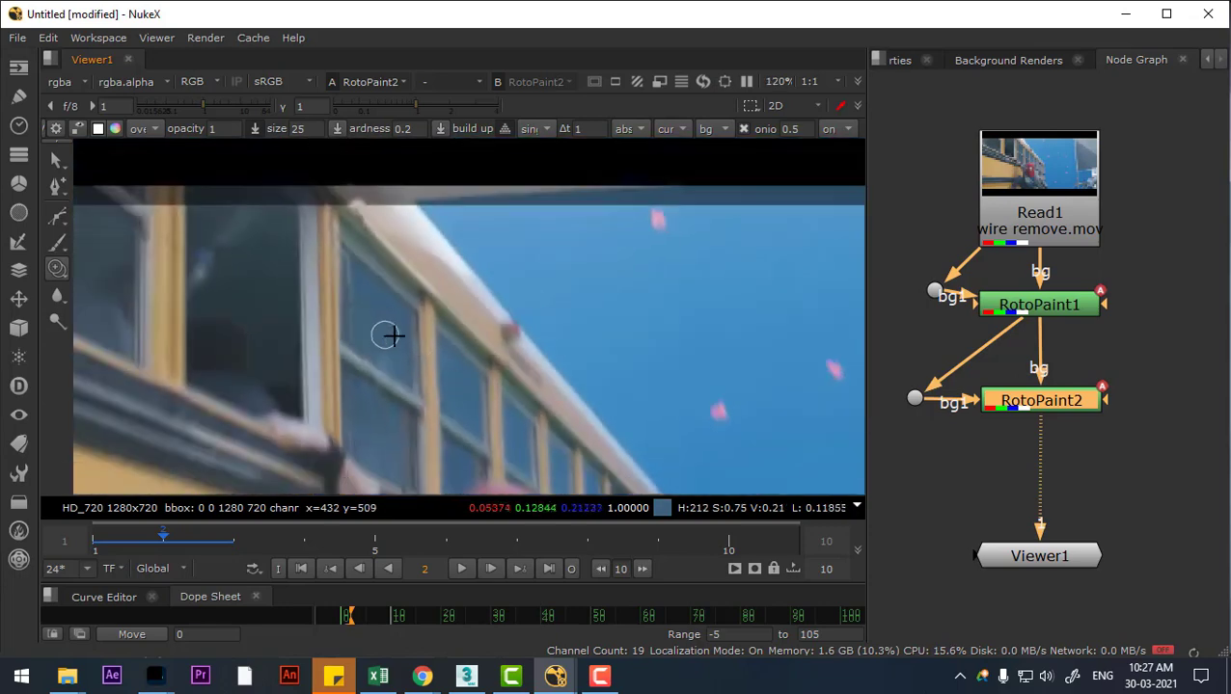
pyautogui.scroll(-1, 477, 364)
pyautogui.click(599, 676)
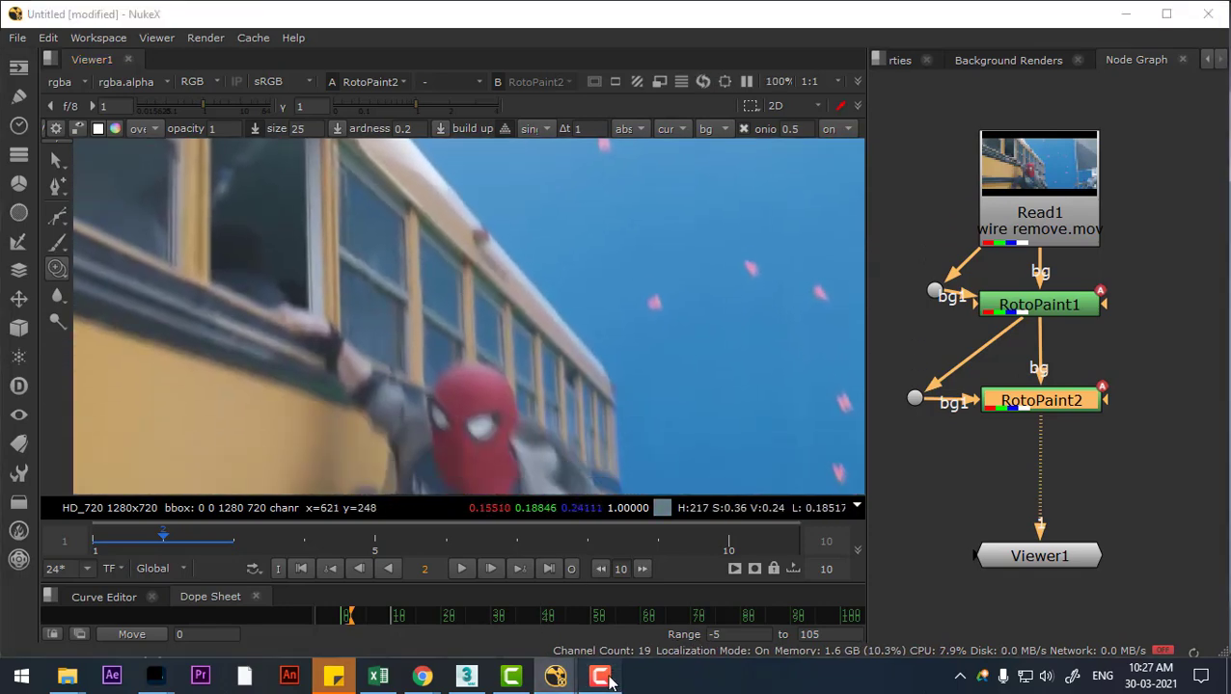